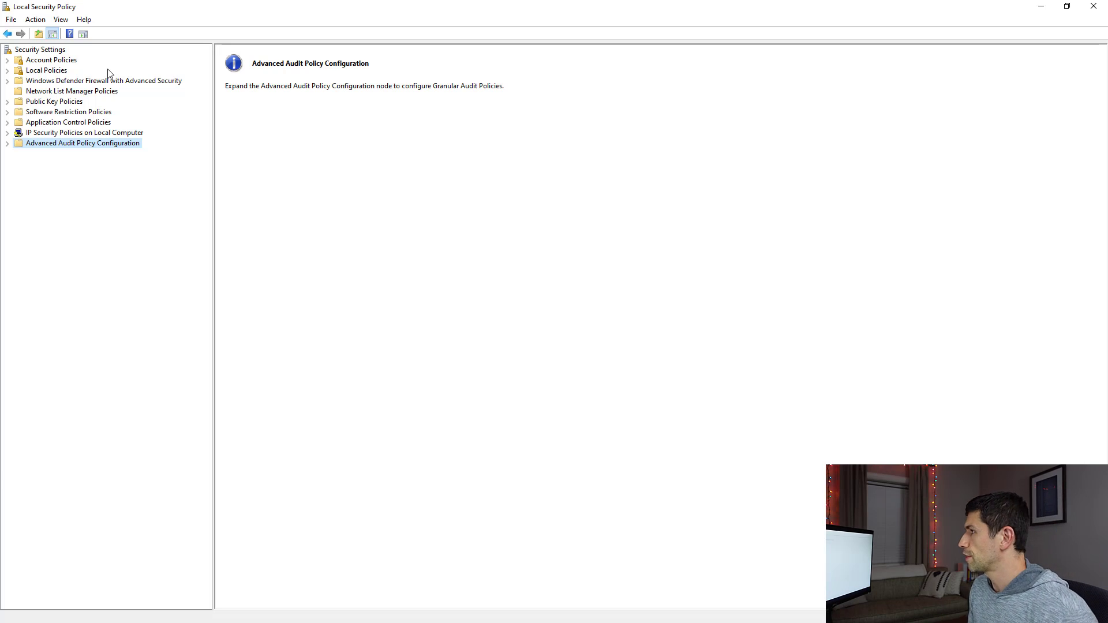
# Restore, move and re-maximize the Local Security Policy window, then expand Local Policies
pyautogui.doubleClick(245, 5)
pyautogui.moveTo(248, 64); pyautogui.dragTo(338, 99)
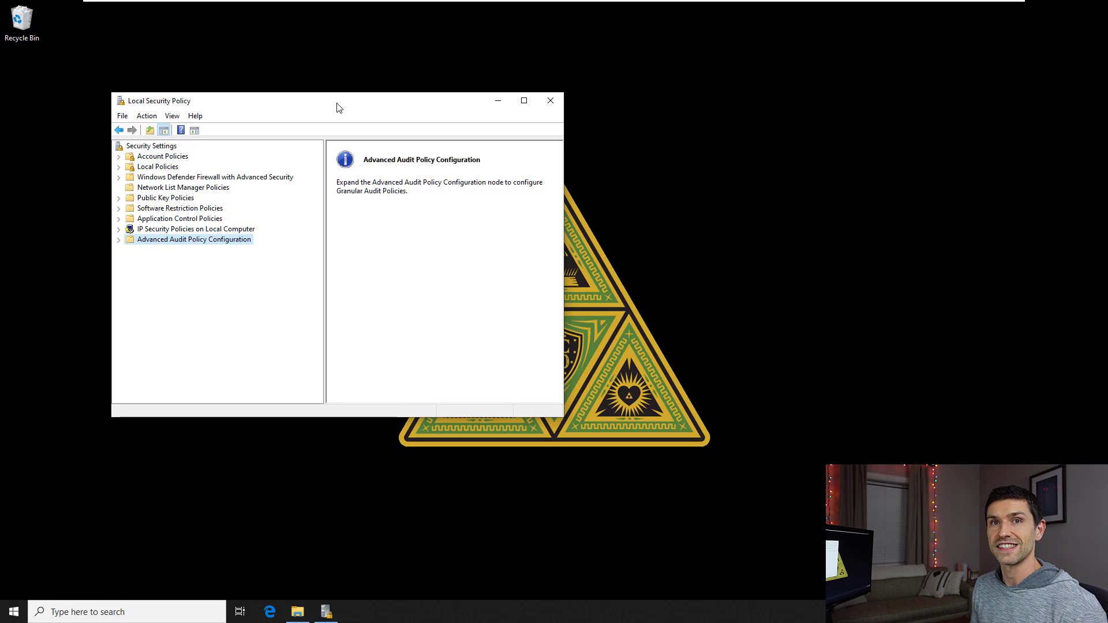
pyautogui.doubleClick(339, 108)
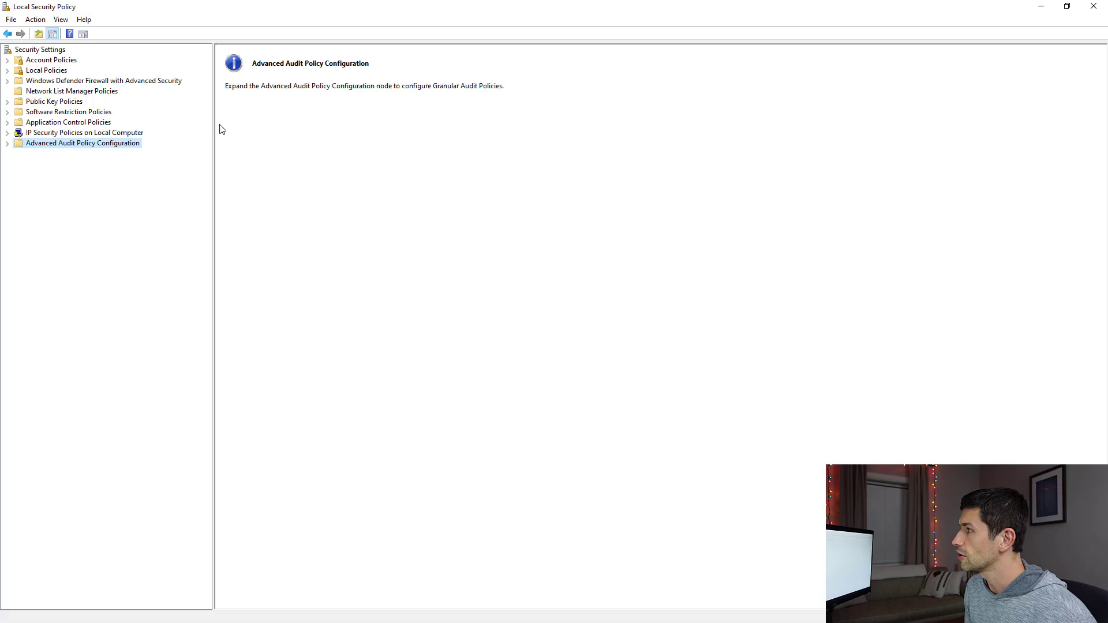
pyautogui.doubleClick(17, 70)
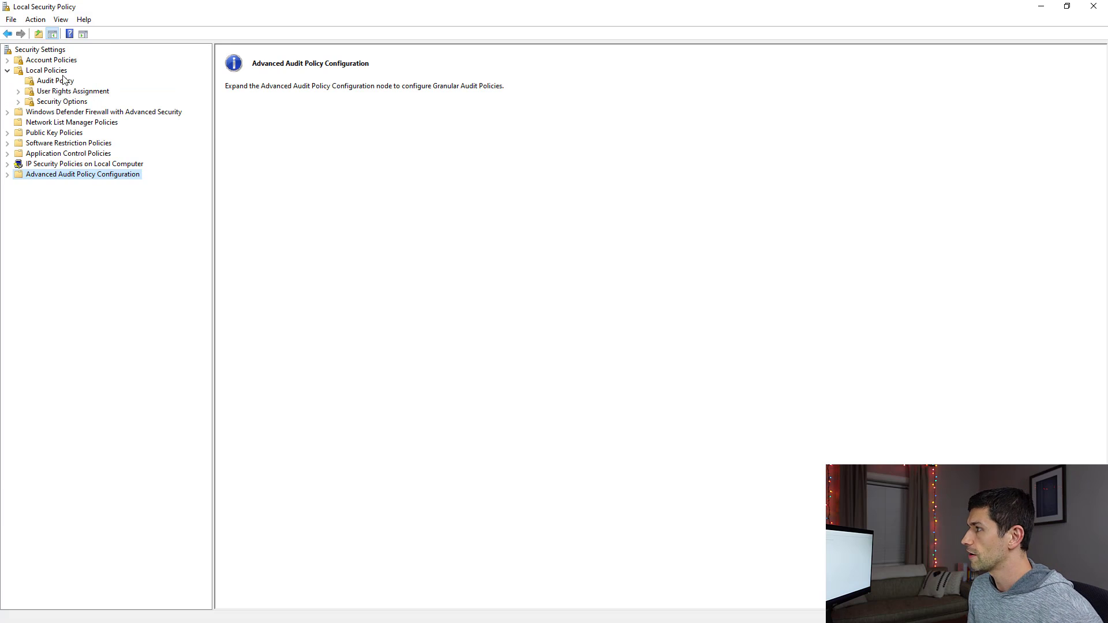
# List the basic audit policies, then browse the advanced categories from Account Logon to Logon/Logoff
pyautogui.click(63, 84)
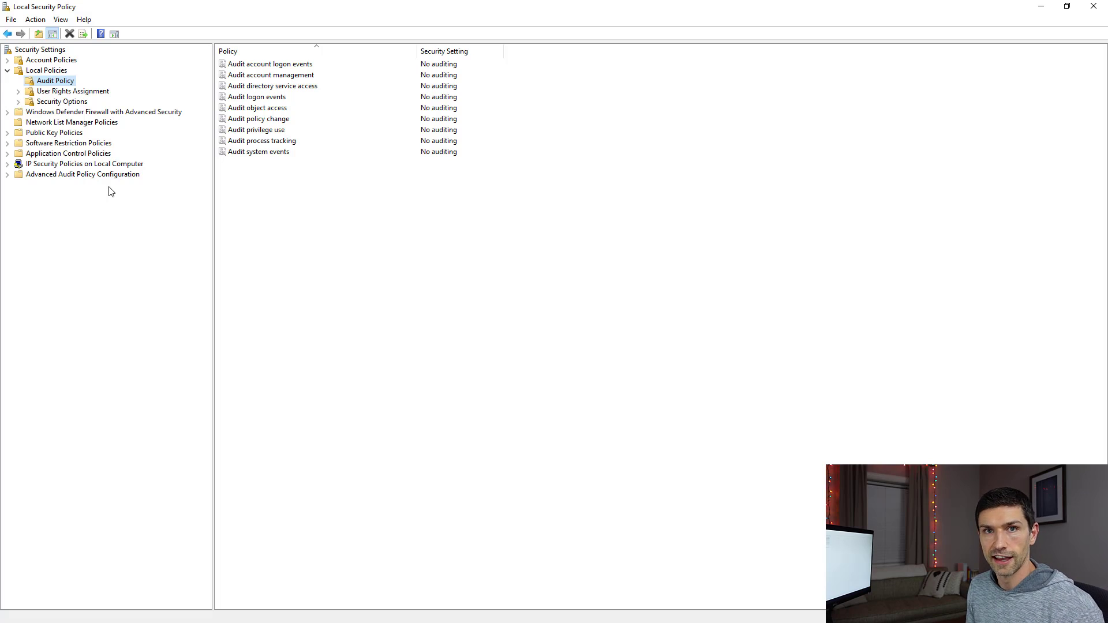
pyautogui.click(7, 174)
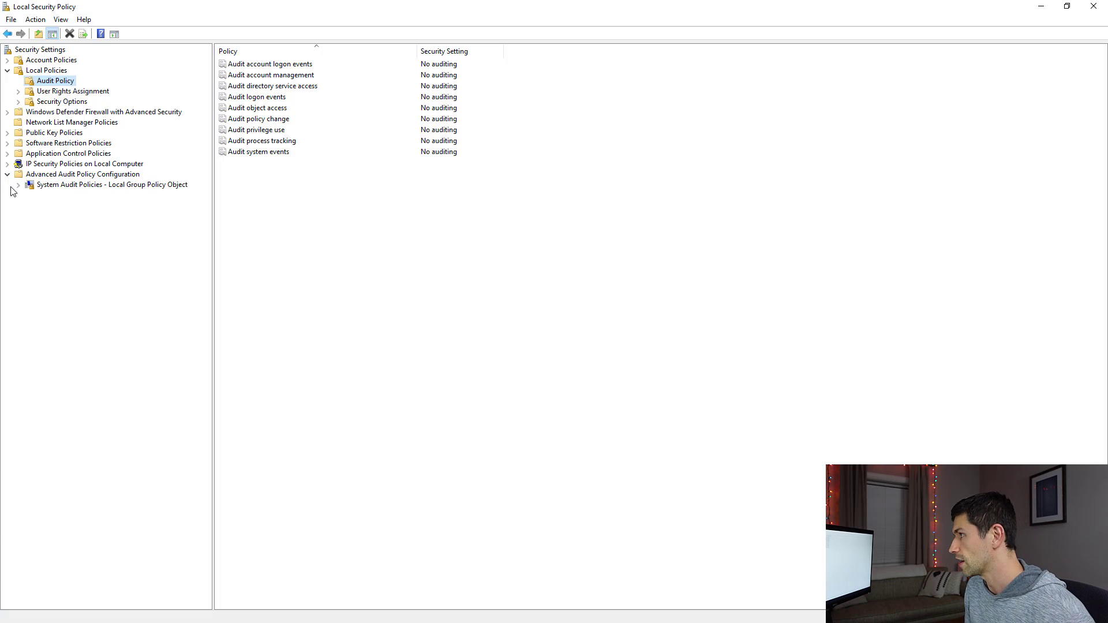
pyautogui.click(18, 185)
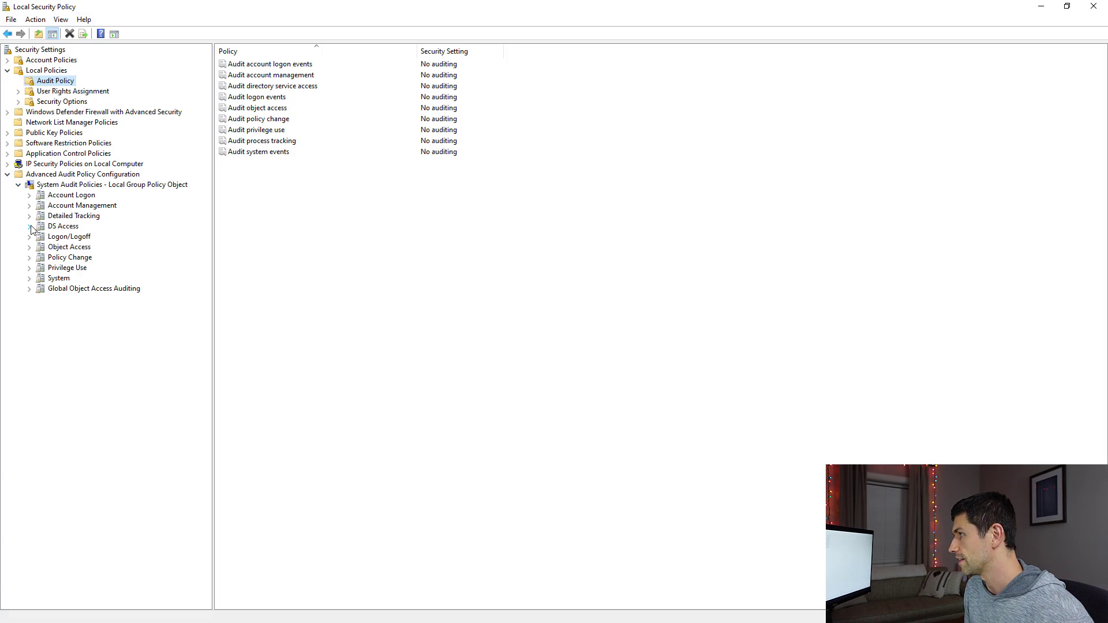
pyautogui.click(78, 196)
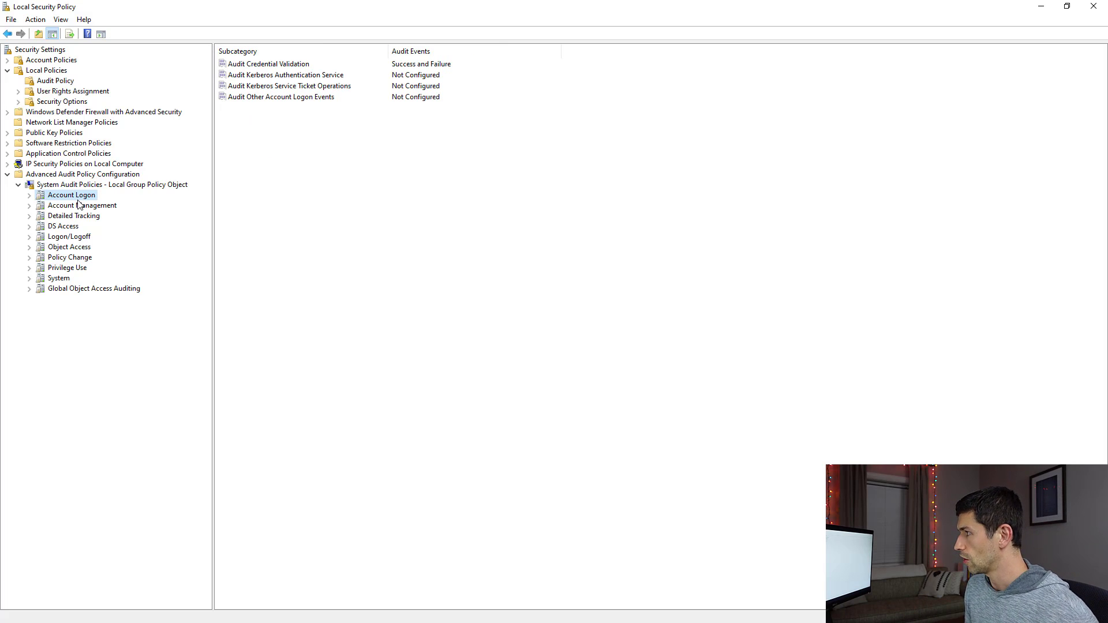
pyautogui.click(81, 206)
pyautogui.click(73, 216)
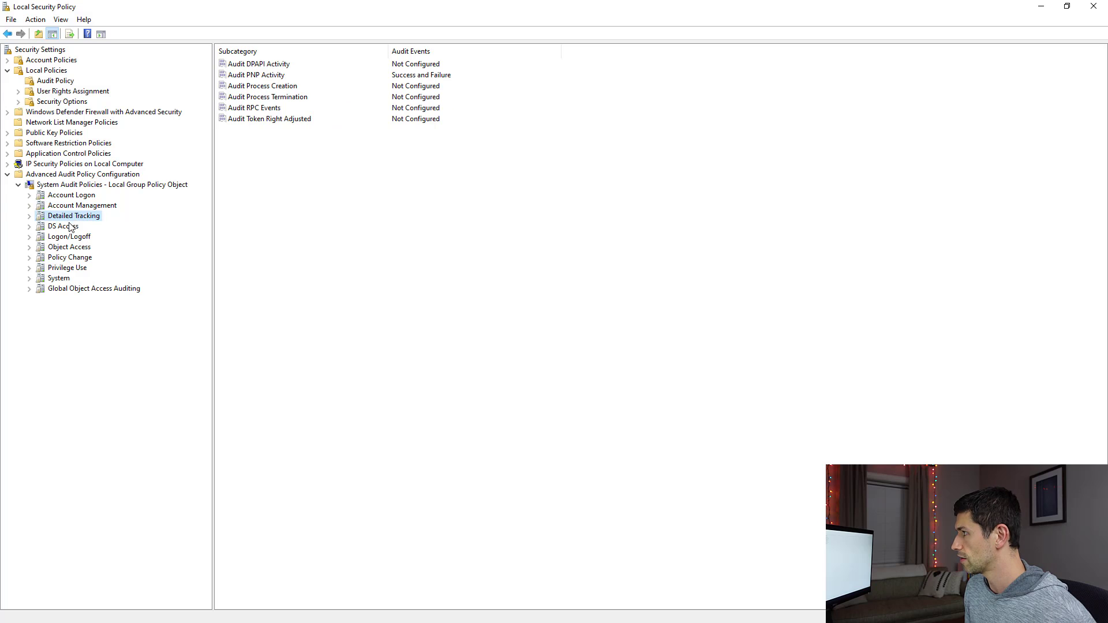
pyautogui.click(70, 227)
pyautogui.click(69, 238)
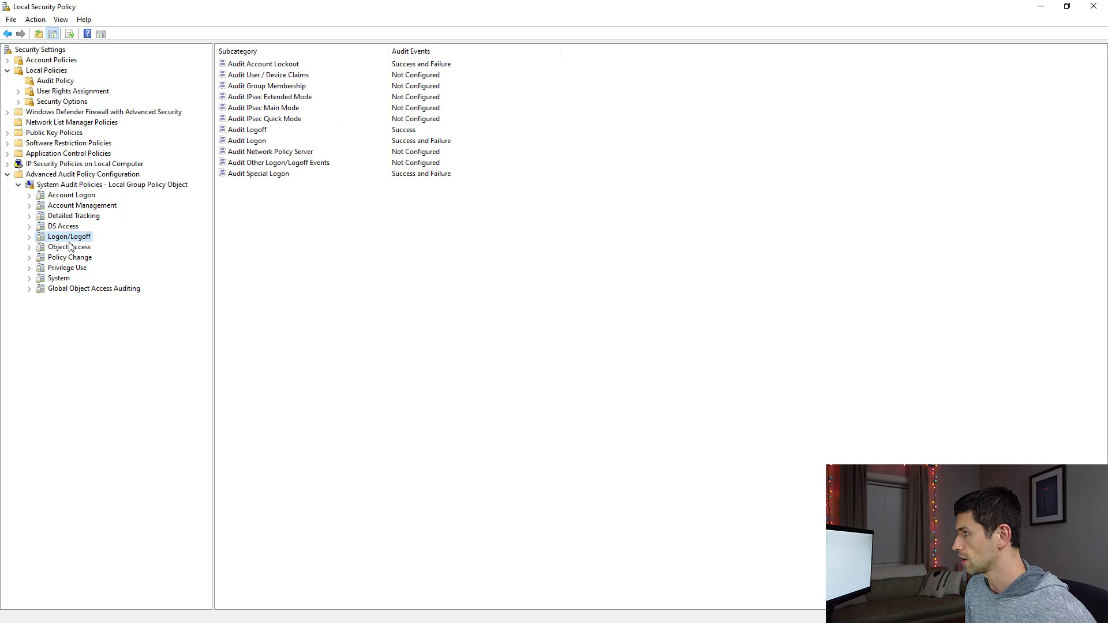
# Read the Audit Logon explanation, cancel without changes, then list the Object Access subcategories
pyautogui.click(303, 142)
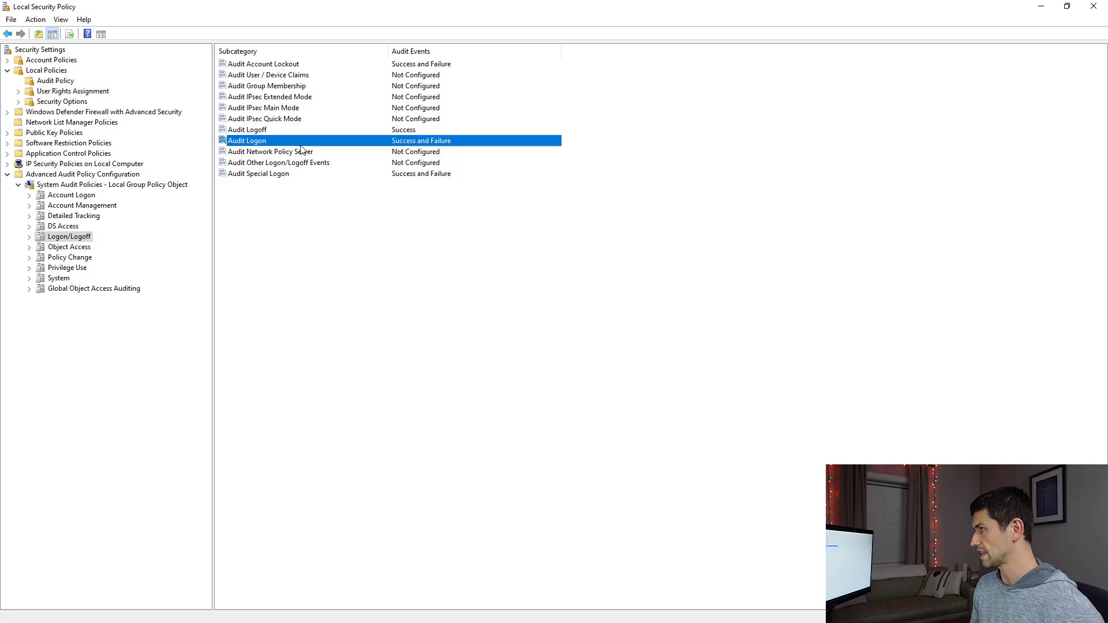
pyautogui.doubleClick(286, 143)
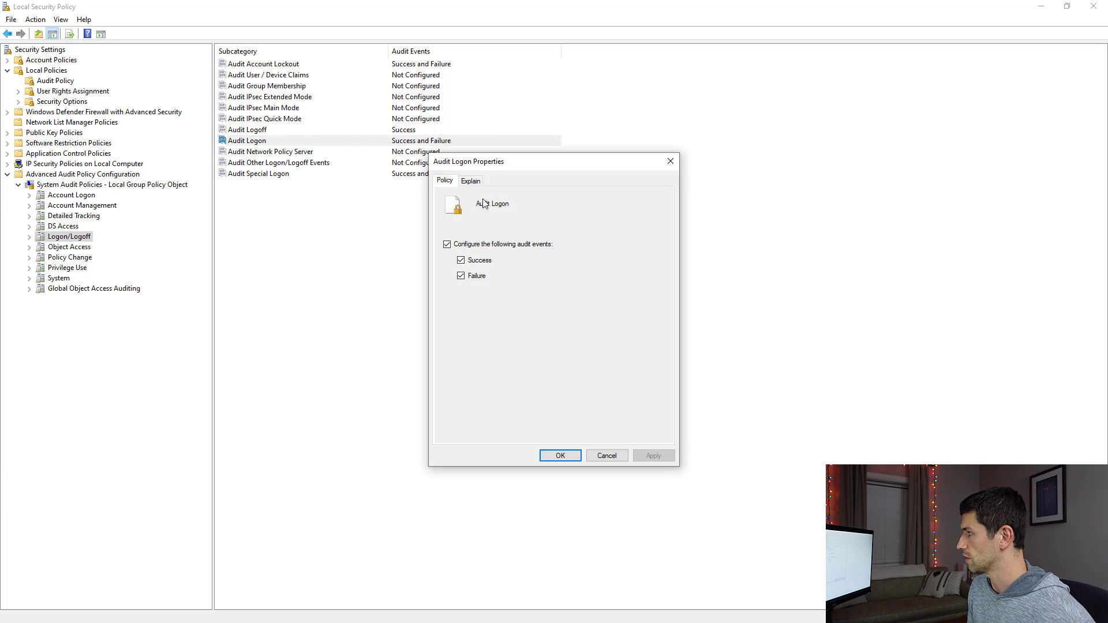
pyautogui.click(482, 182)
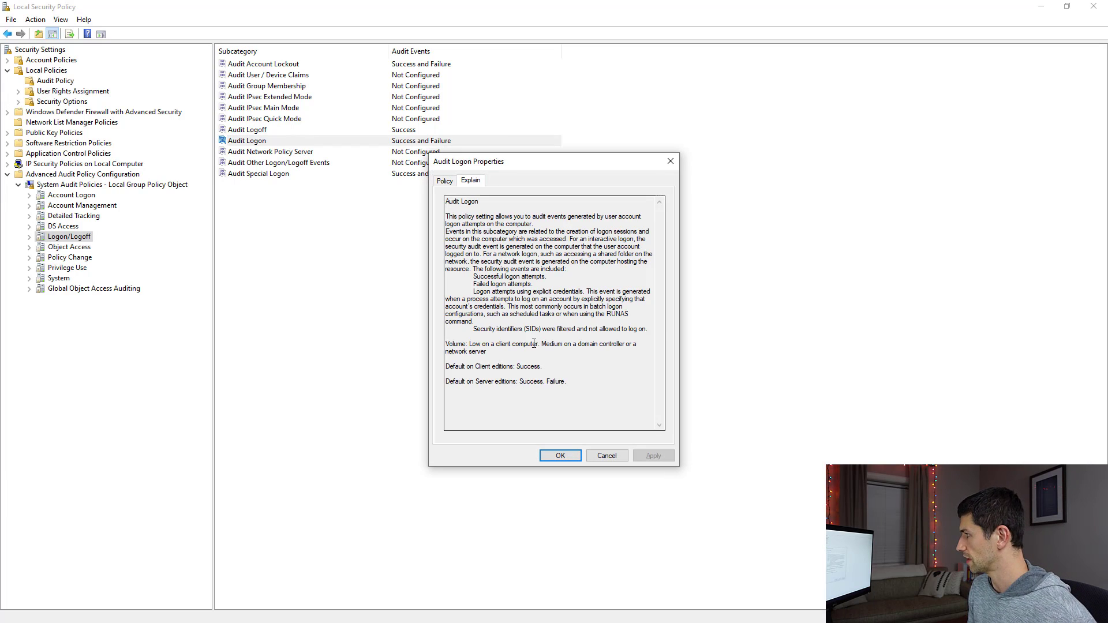
pyautogui.click(606, 455)
pyautogui.click(77, 248)
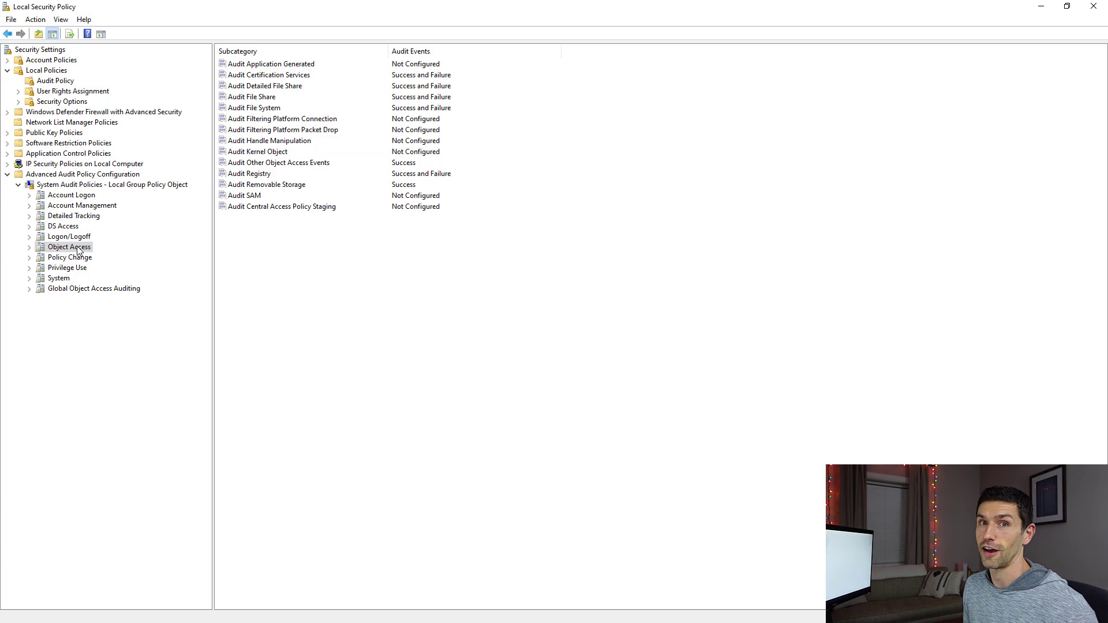
# Point out Audit File Share and Audit Registry, then Detailed Tracking's PNP Activity and Process Creation
pyautogui.click(267, 97)
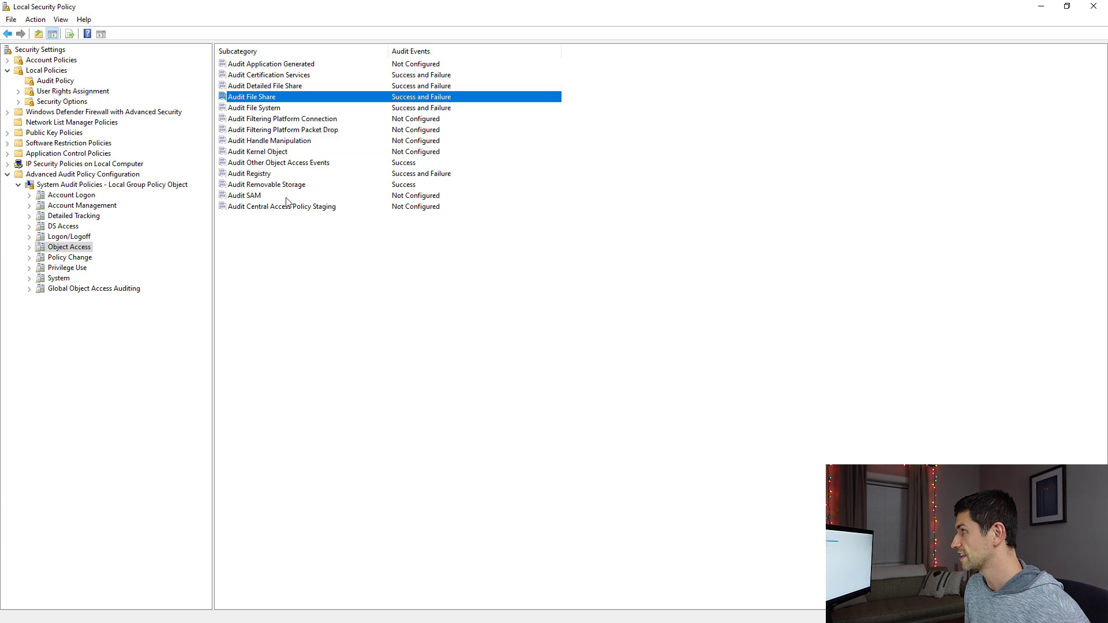
pyautogui.click(265, 176)
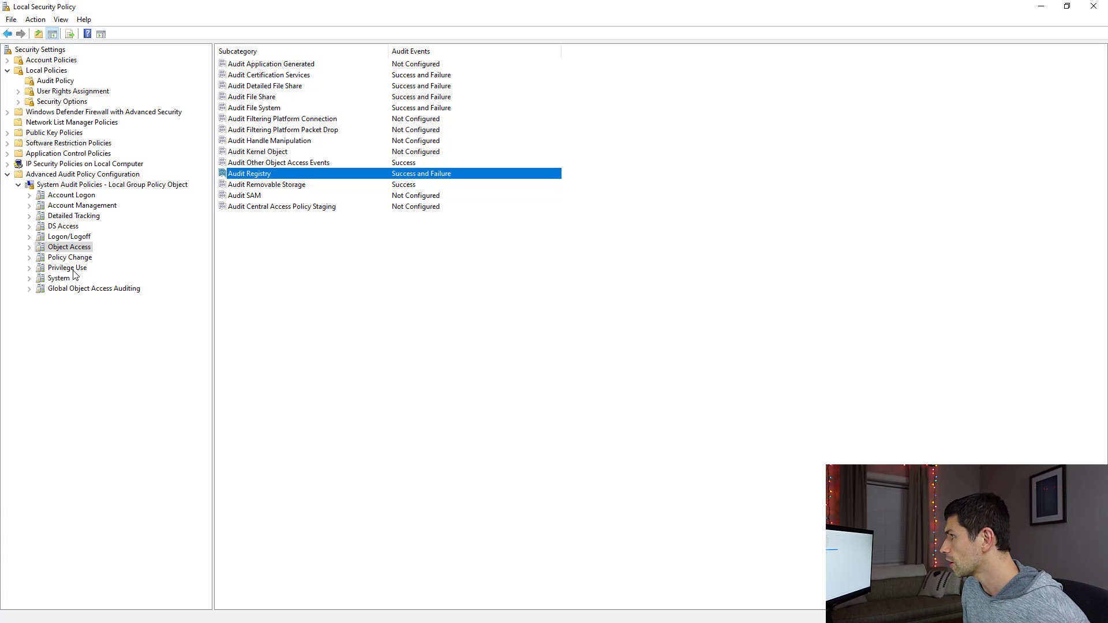
pyautogui.click(68, 226)
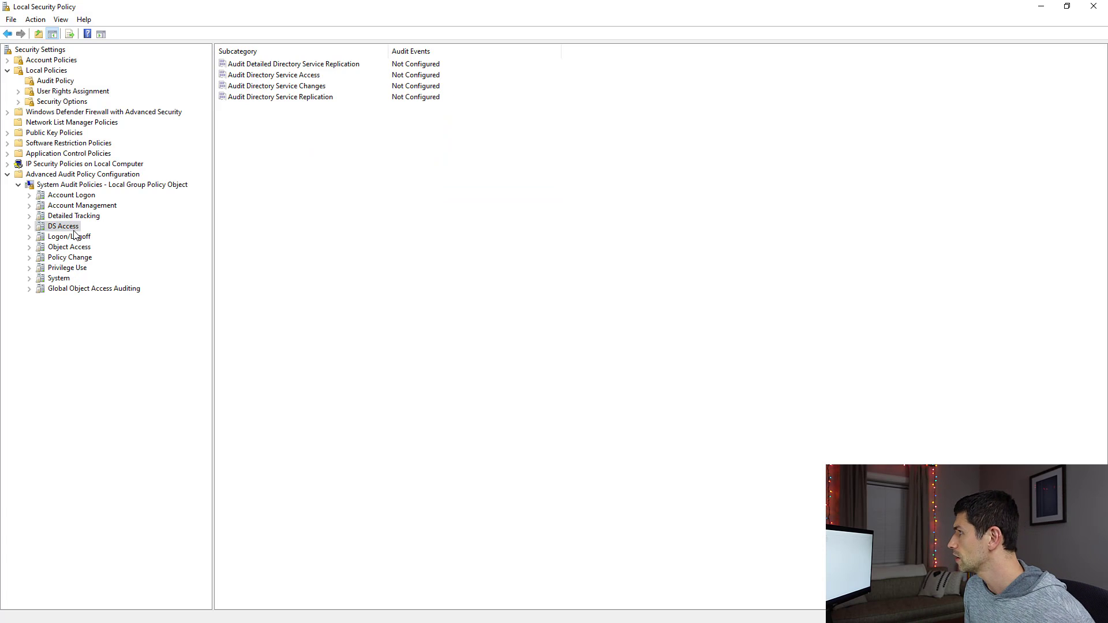
pyautogui.click(72, 216)
pyautogui.click(263, 76)
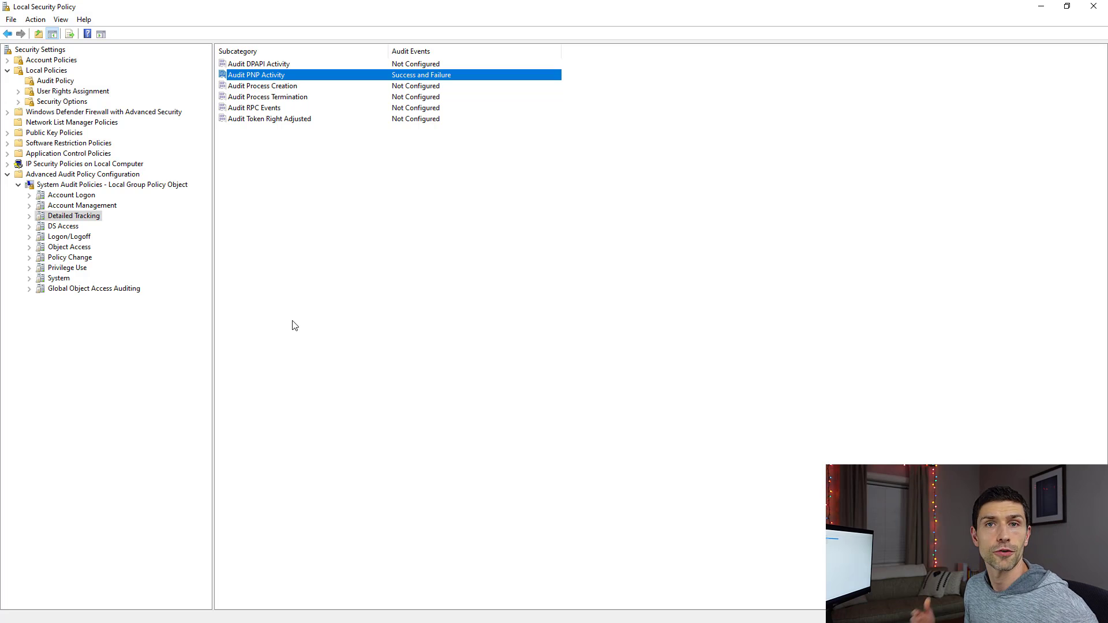
pyautogui.click(302, 87)
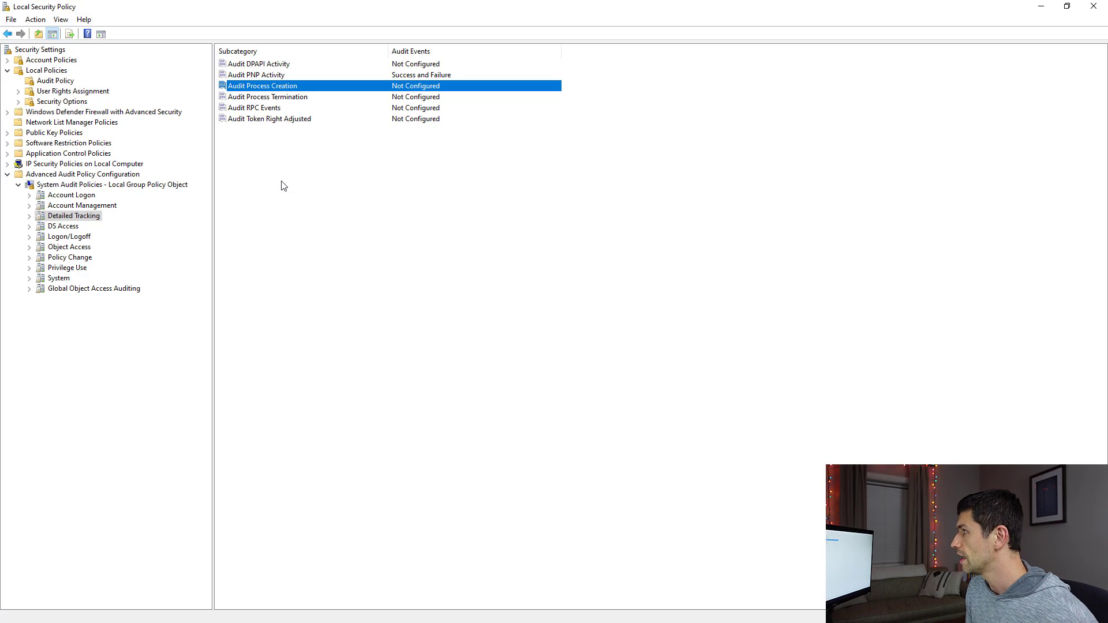
# Close Local Security Policy and launch services.msc from Start search
pyautogui.click(1092, 7)
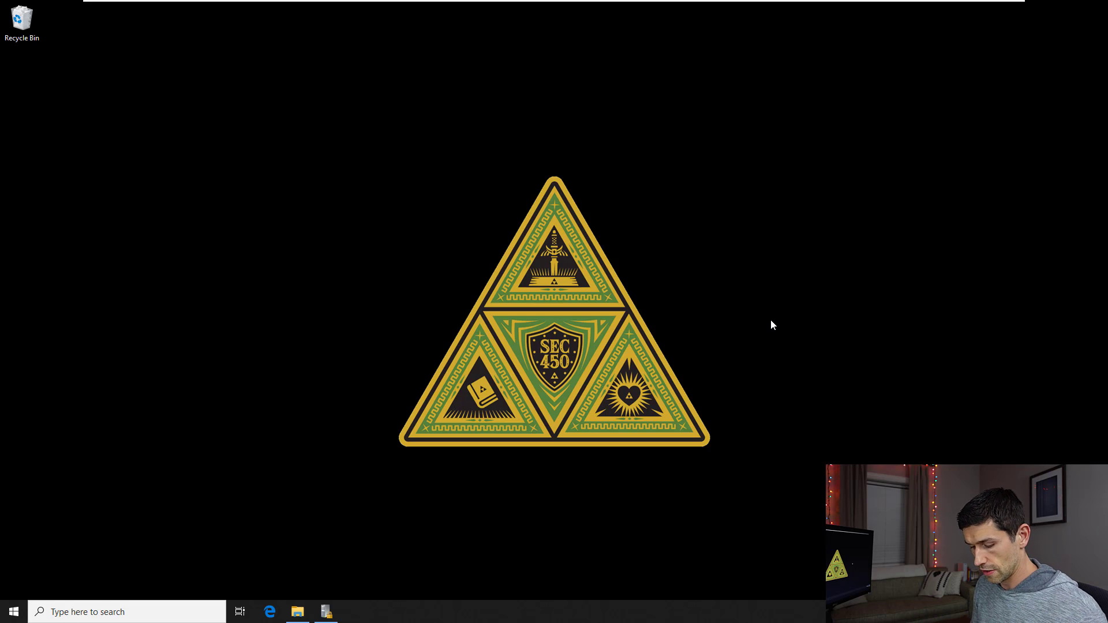
pyautogui.press('super')
pyautogui.write('service')
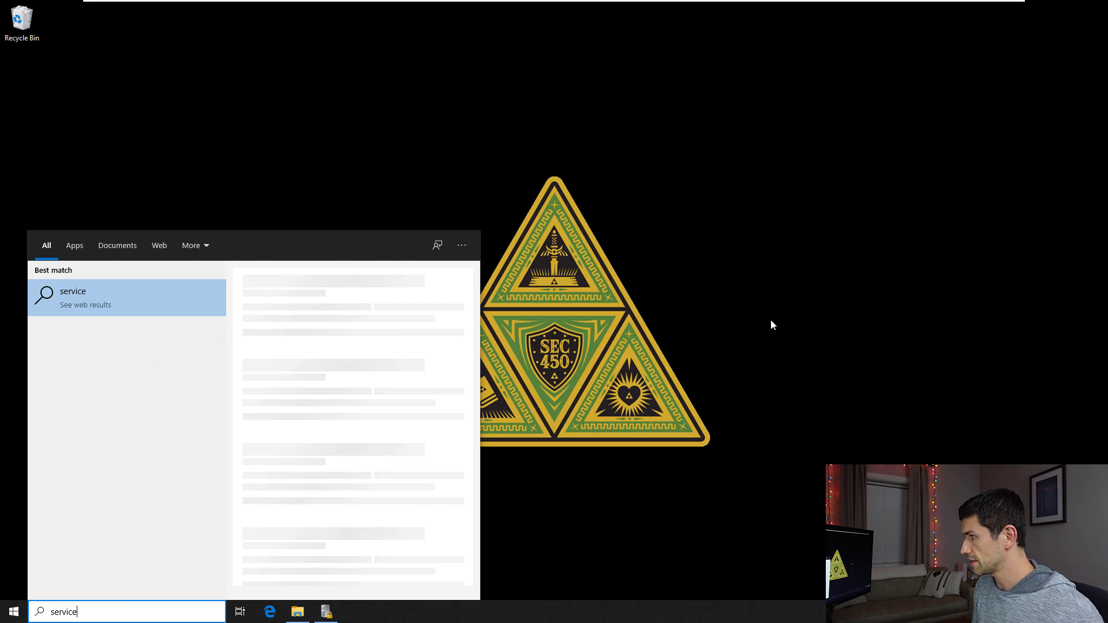
pyautogui.write('s')
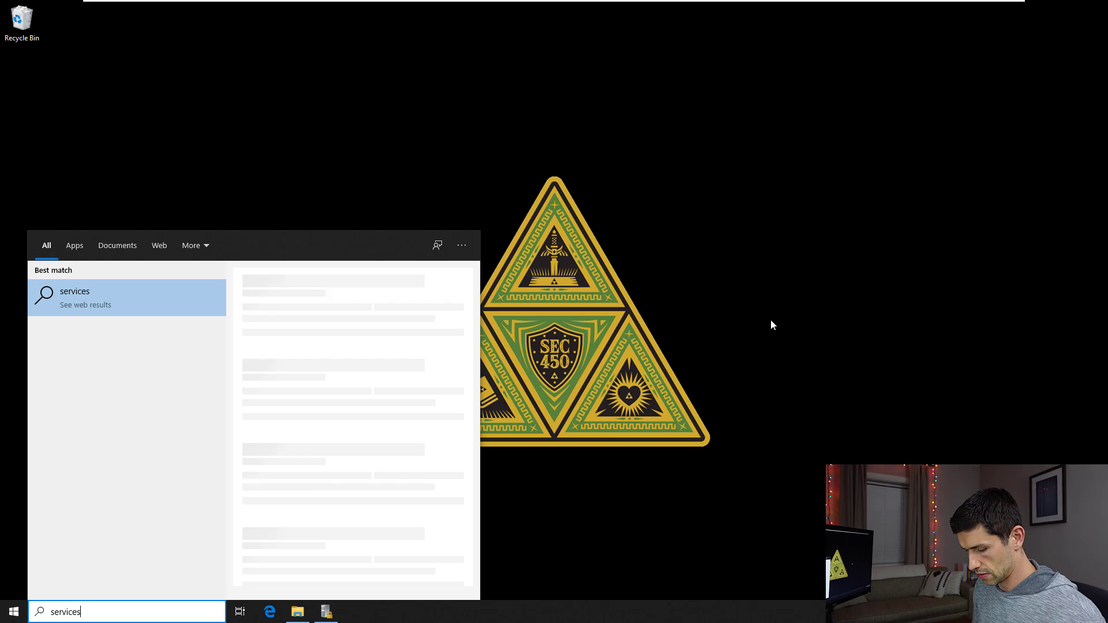
pyautogui.write('.msc')
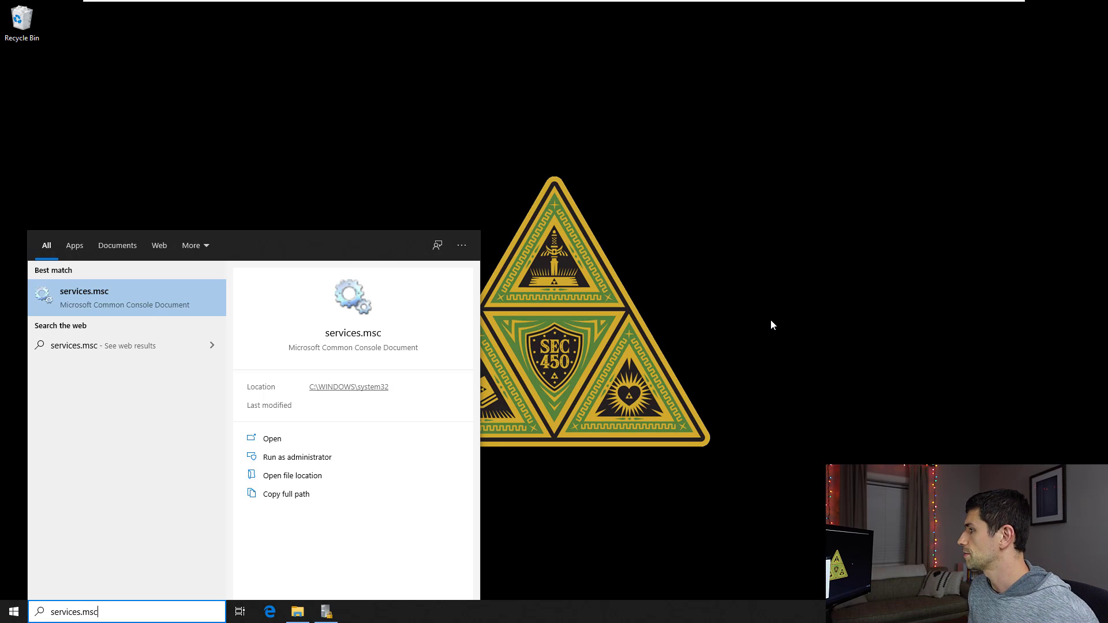
pyautogui.press('Return')
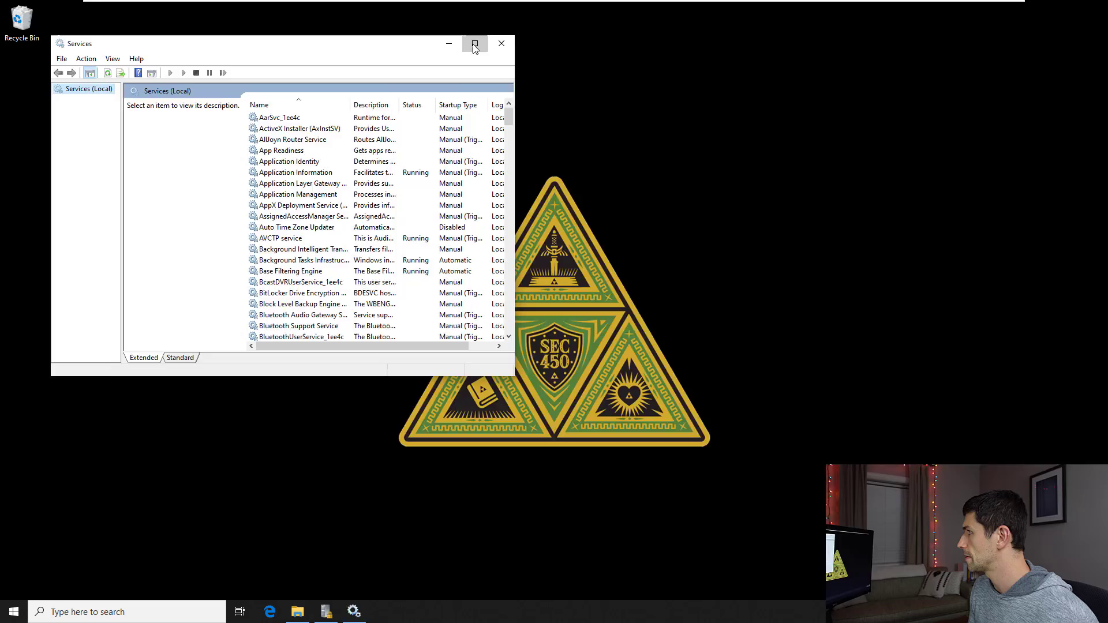
# Maximize Services and select the Windows Event Log service to show its Running, Automatic status
pyautogui.click(475, 44)
pyautogui.scroll(-20, 252, 325)
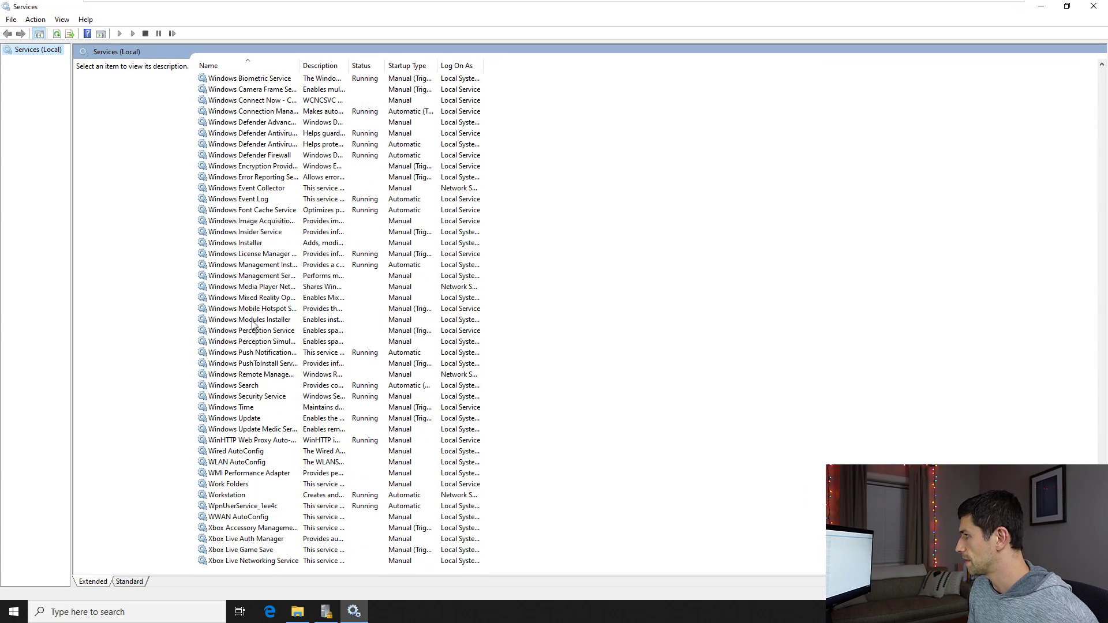
pyautogui.click(269, 199)
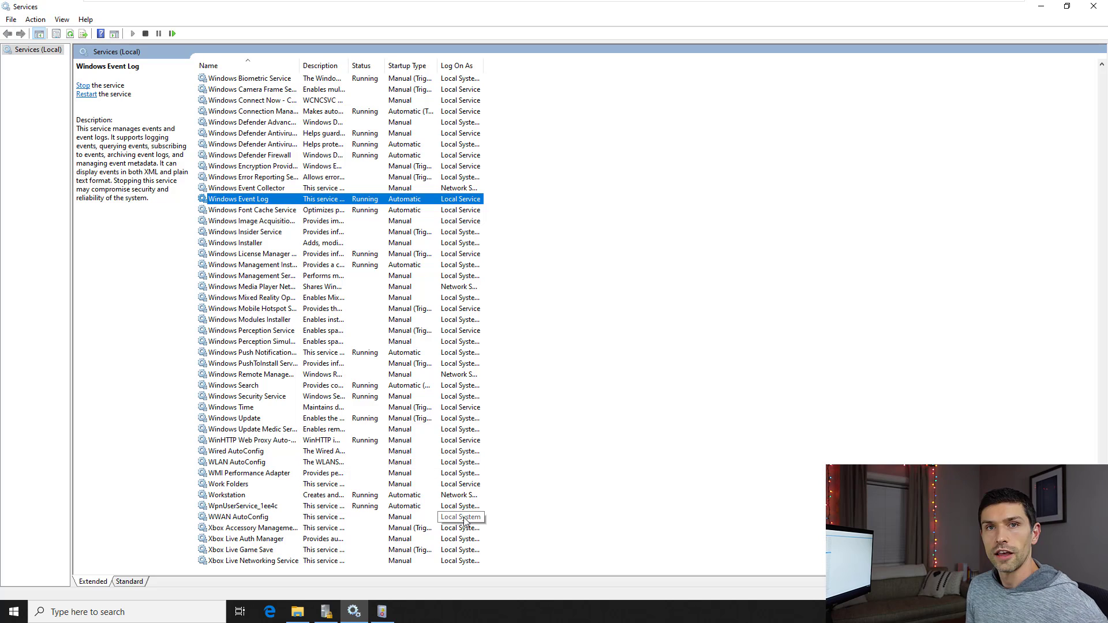
# Maximize Event Viewer and view the Application, Security and System logs under Windows Logs
pyautogui.click(381, 612)
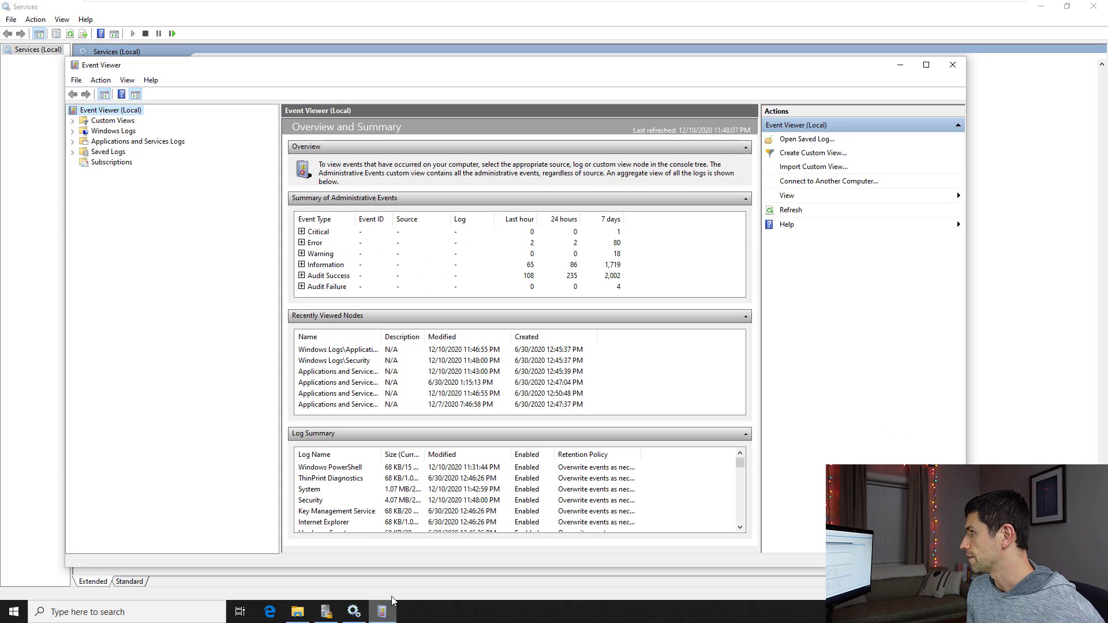
pyautogui.doubleClick(354, 70)
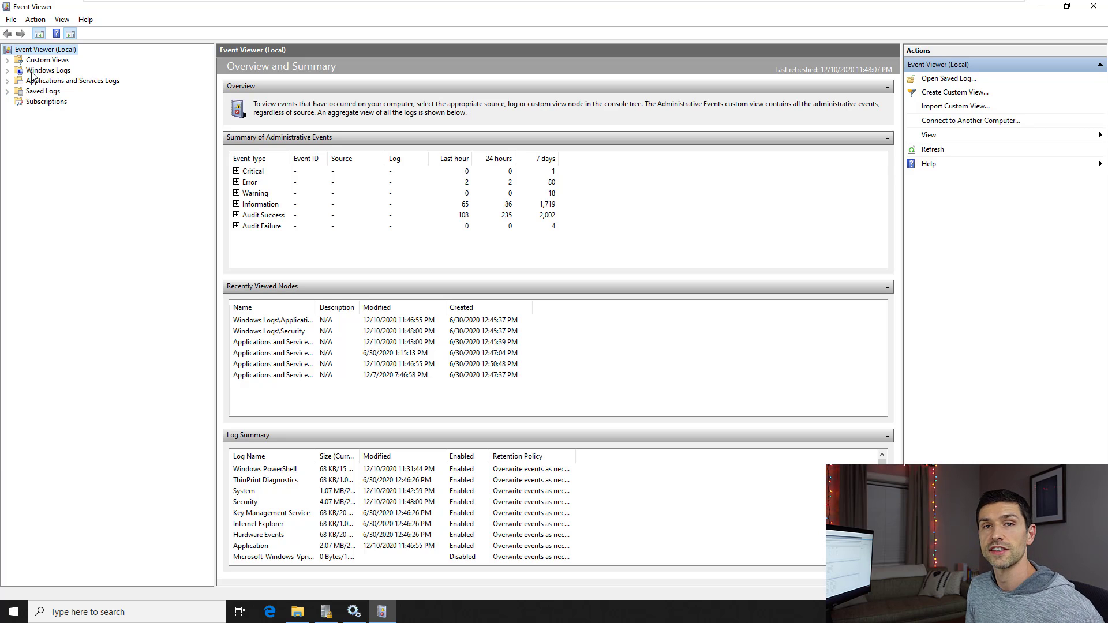
pyautogui.click(6, 70)
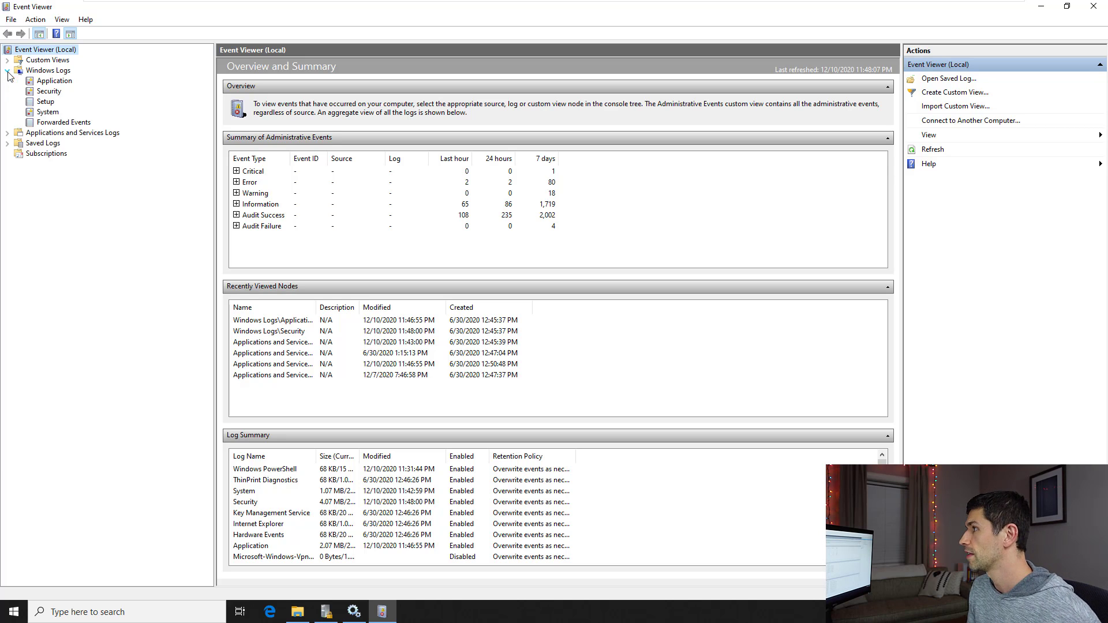
pyautogui.click(54, 81)
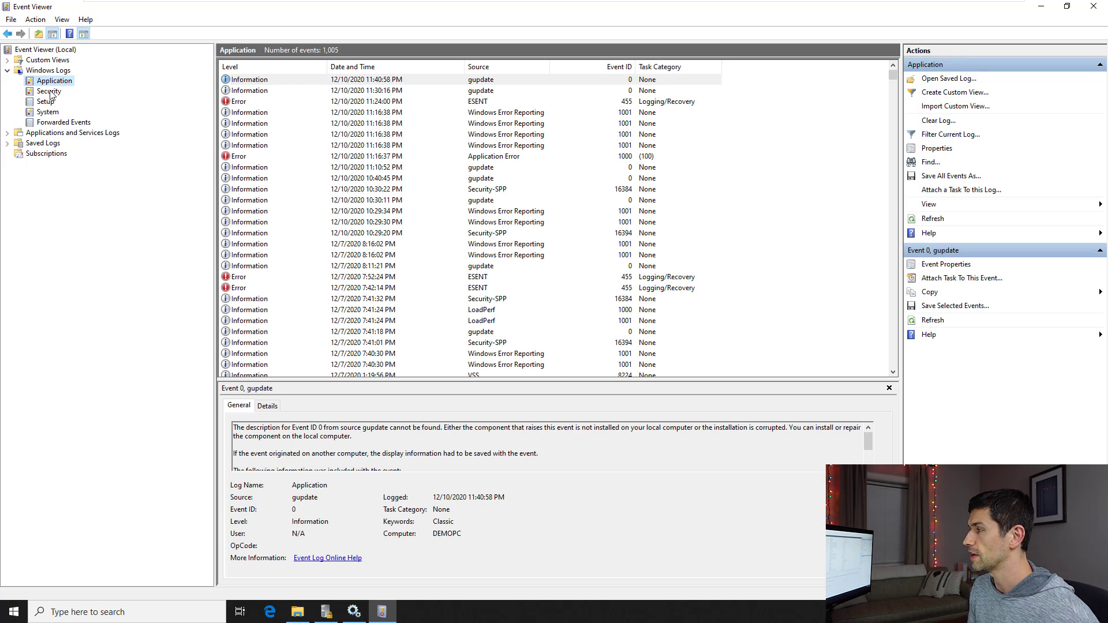
pyautogui.click(49, 95)
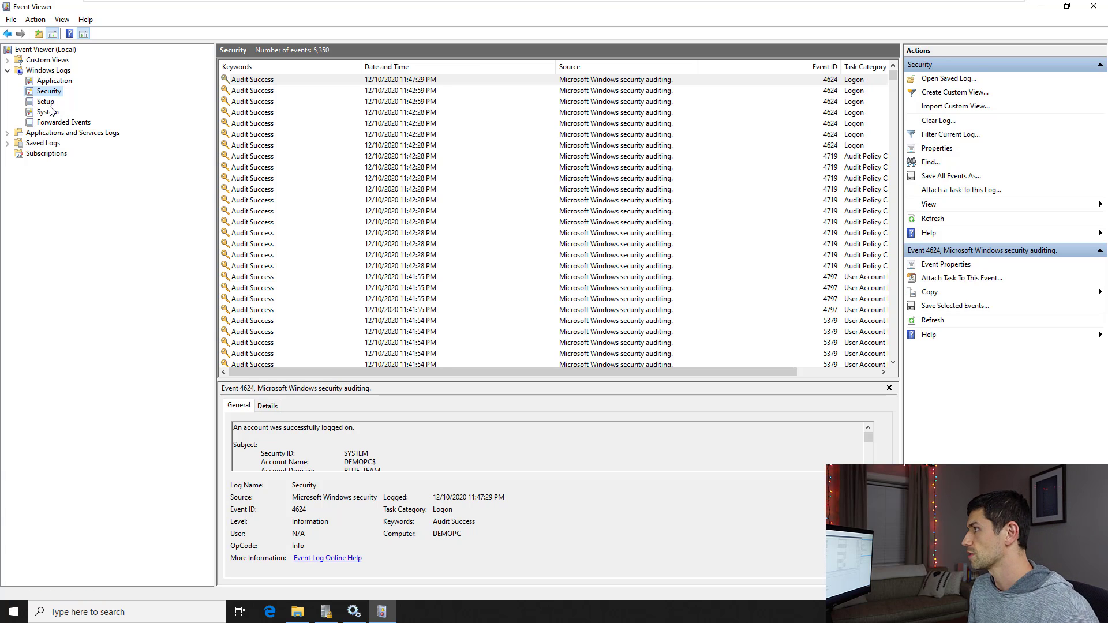
pyautogui.click(50, 112)
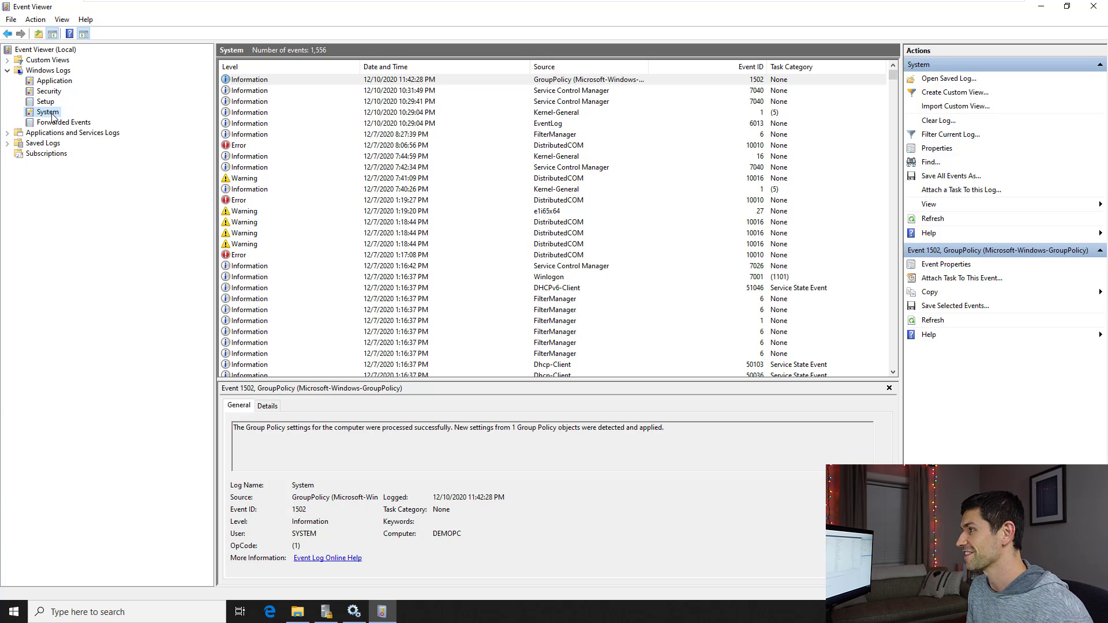
# Expand Applications and Services Logs > Microsoft > Windows and scroll down to AppLocker
pyautogui.click(8, 133)
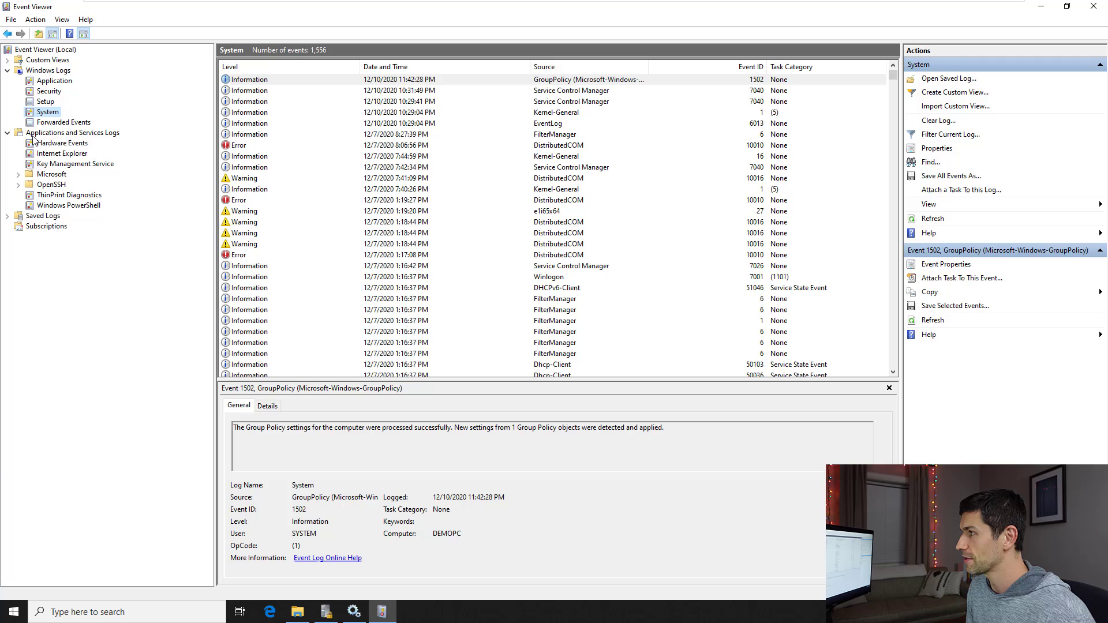
pyautogui.click(18, 174)
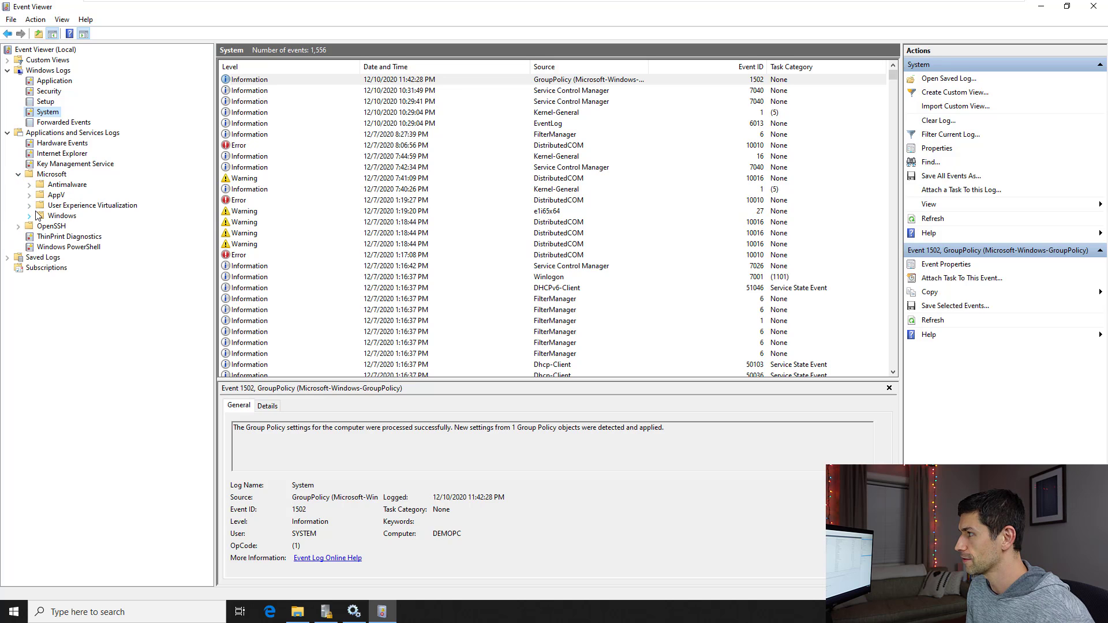
pyautogui.click(30, 216)
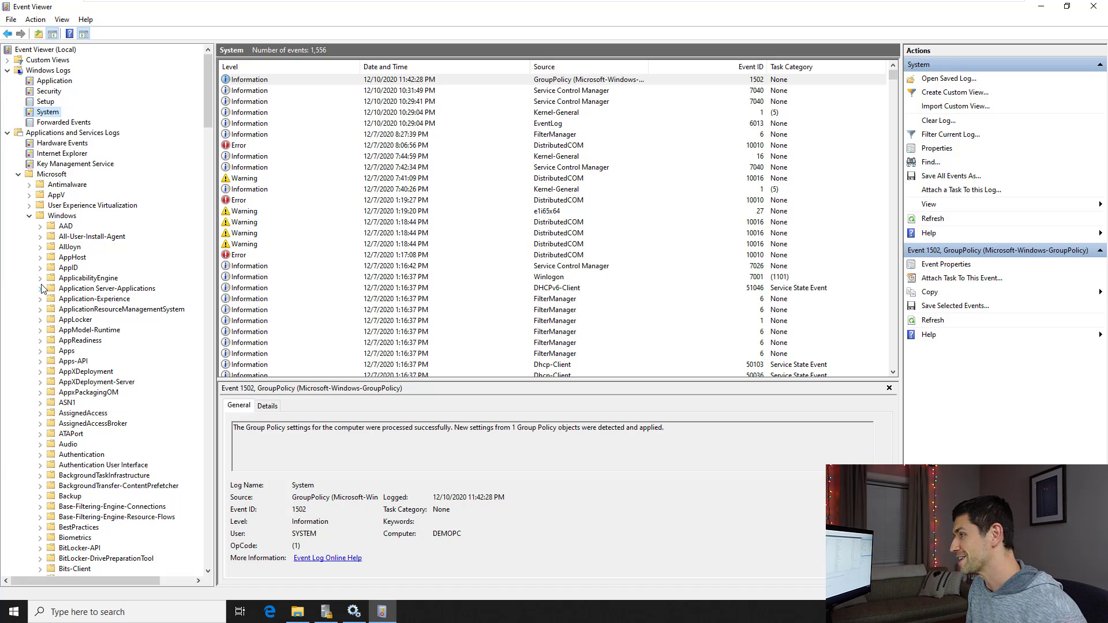
pyautogui.scroll(-3, 73, 263)
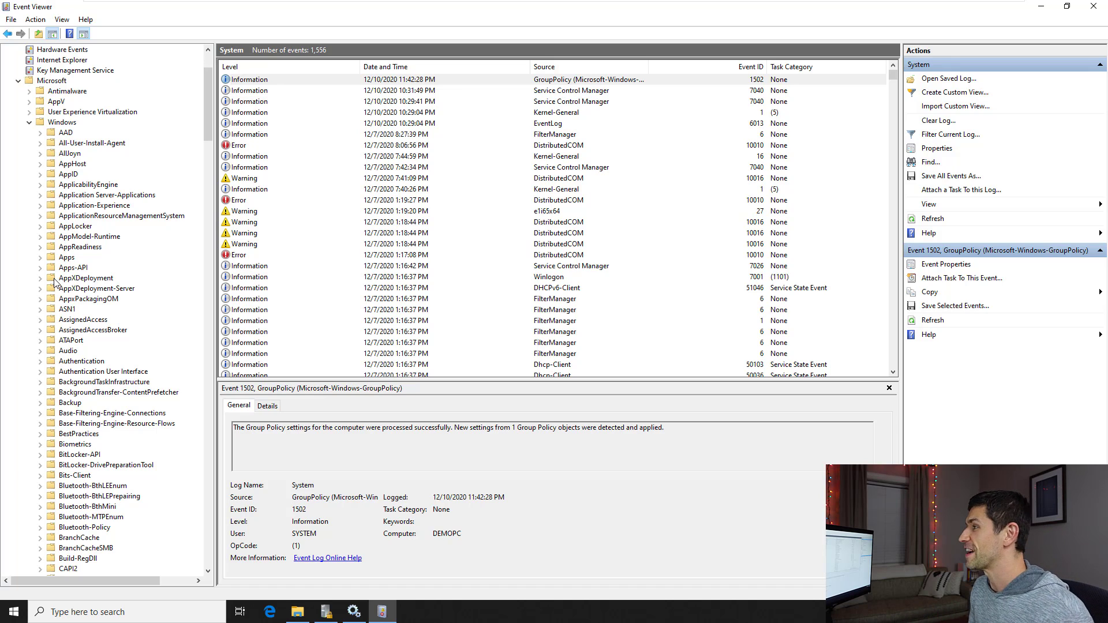
pyautogui.scroll(-3, 92, 311)
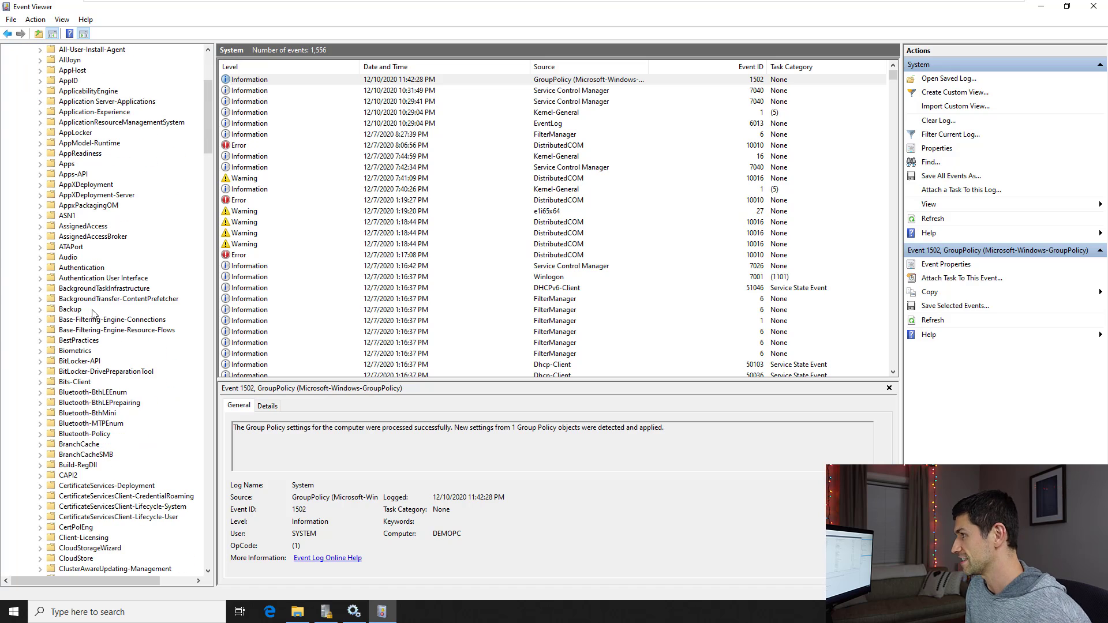
# Expand AppLocker, open its empty EXE and DLL log, and scroll further down the tree
pyautogui.click(46, 132)
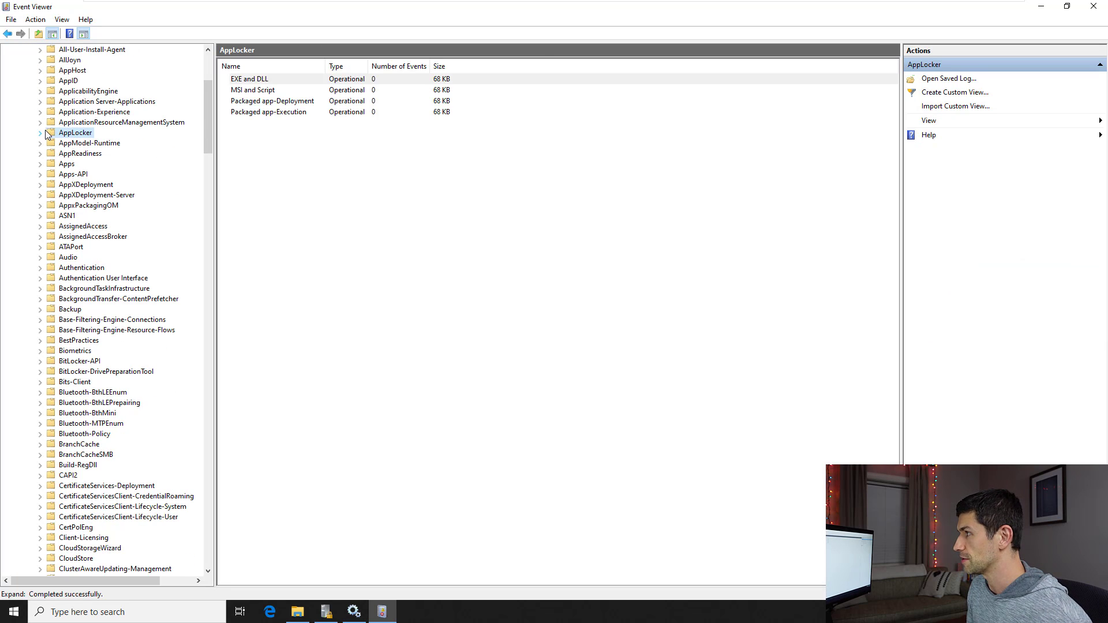
pyautogui.click(44, 132)
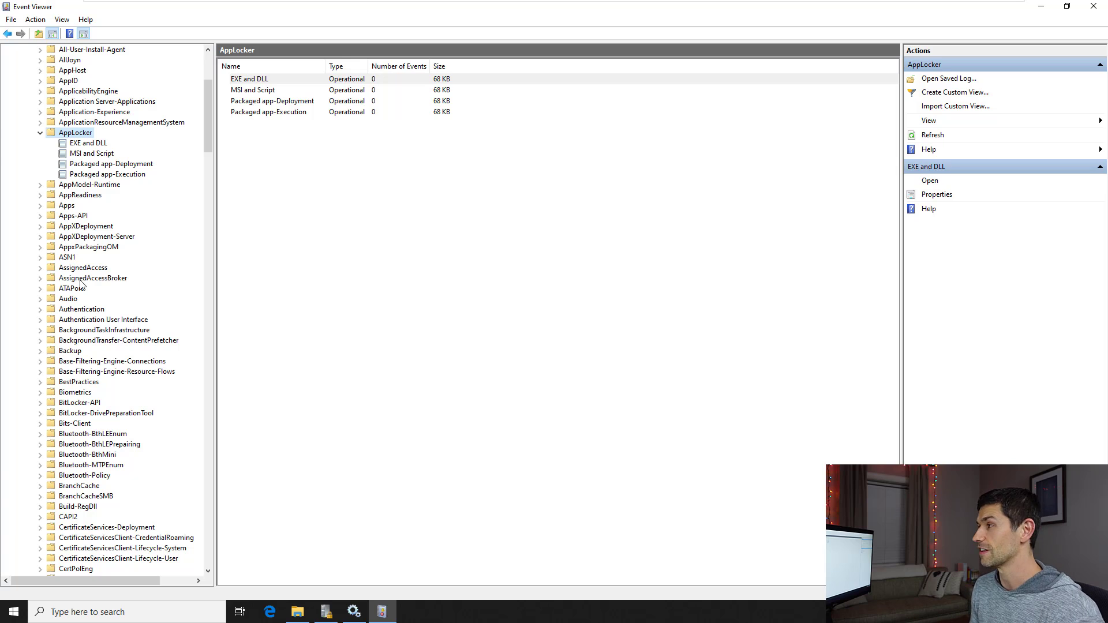
pyautogui.click(94, 144)
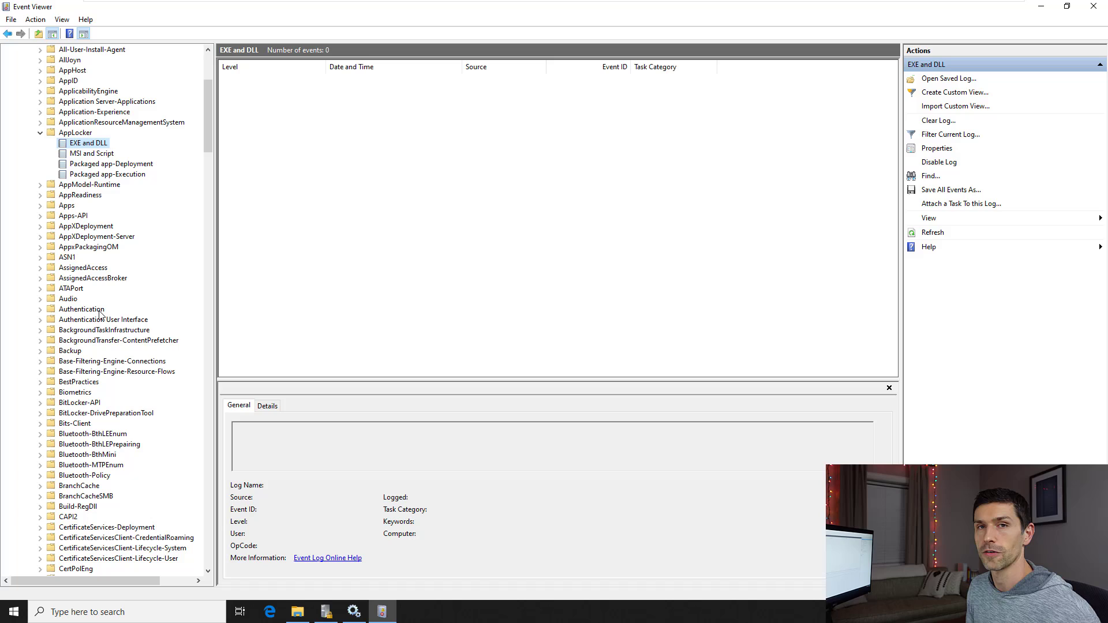
pyautogui.scroll(-13, 100, 314)
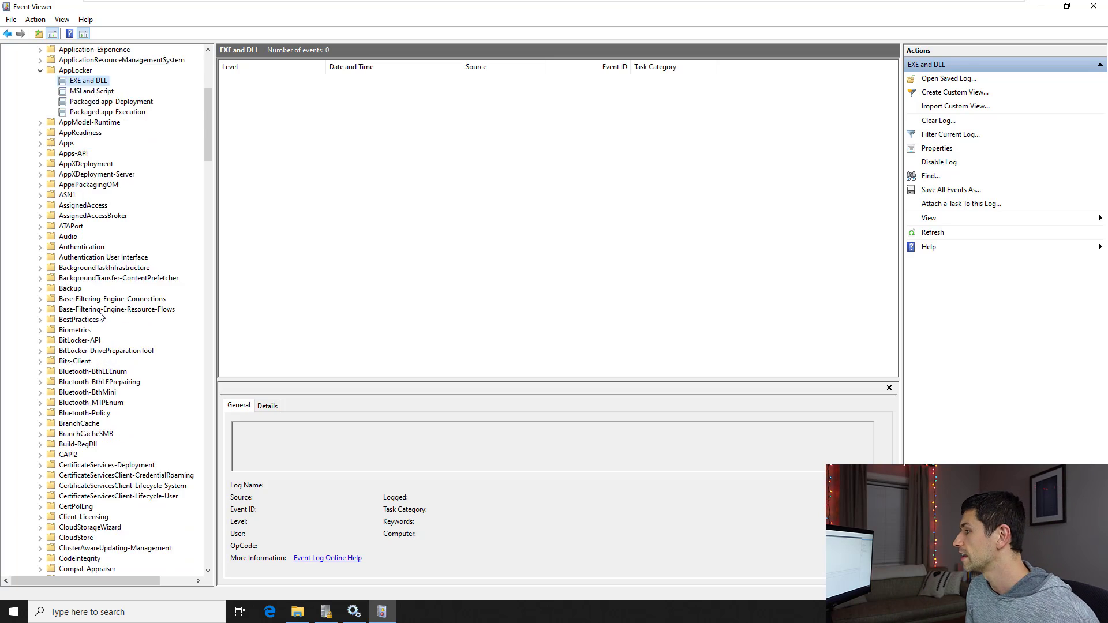
pyautogui.scroll(-20, 100, 316)
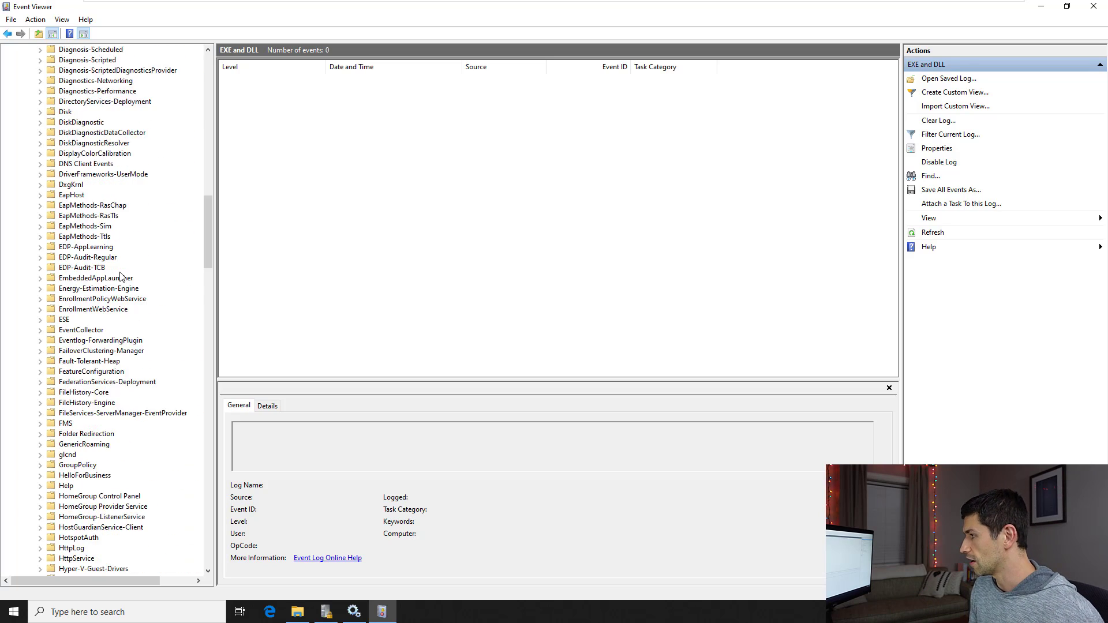
pyautogui.scroll(-20, 120, 276)
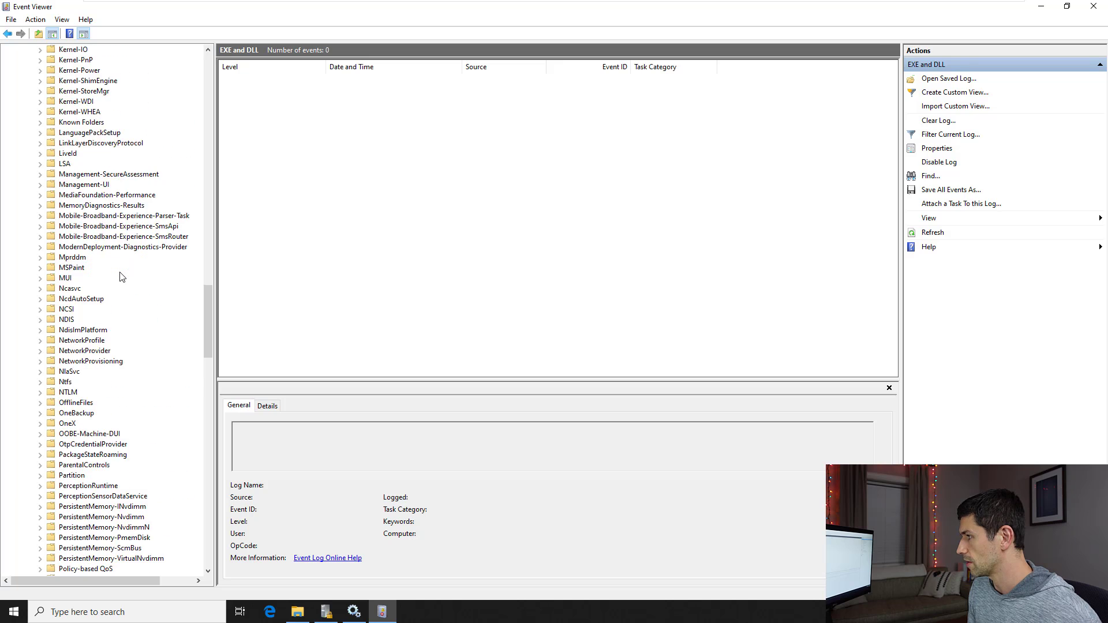
pyautogui.scroll(-10, 120, 276)
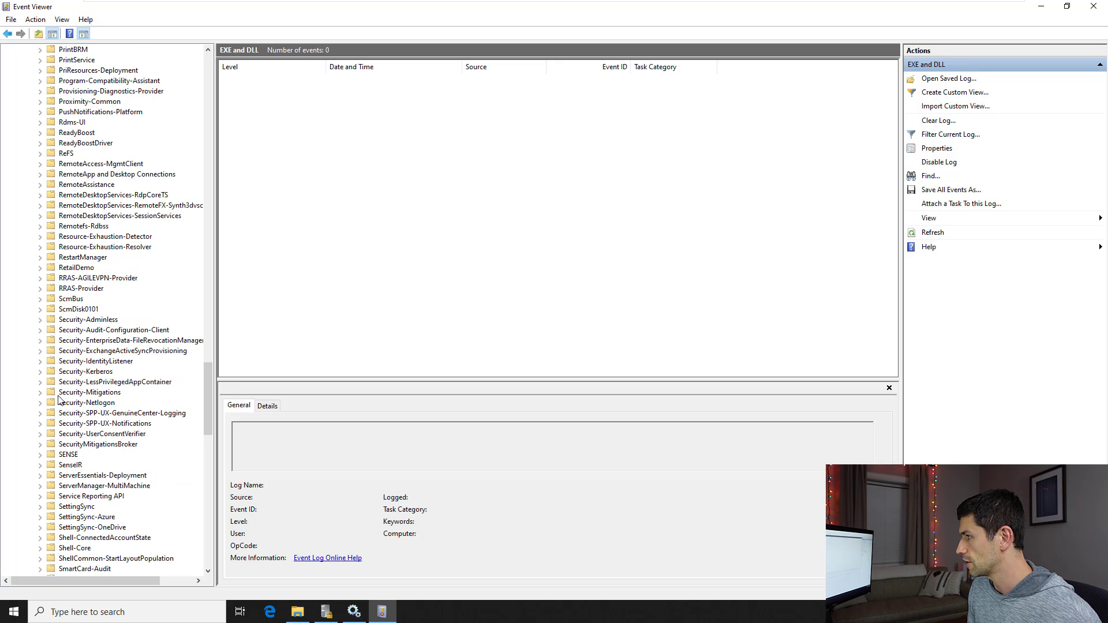
# Open the Security-Mitigations Kernel Mode log and browse its 50 events
pyautogui.click(40, 393)
pyautogui.click(90, 403)
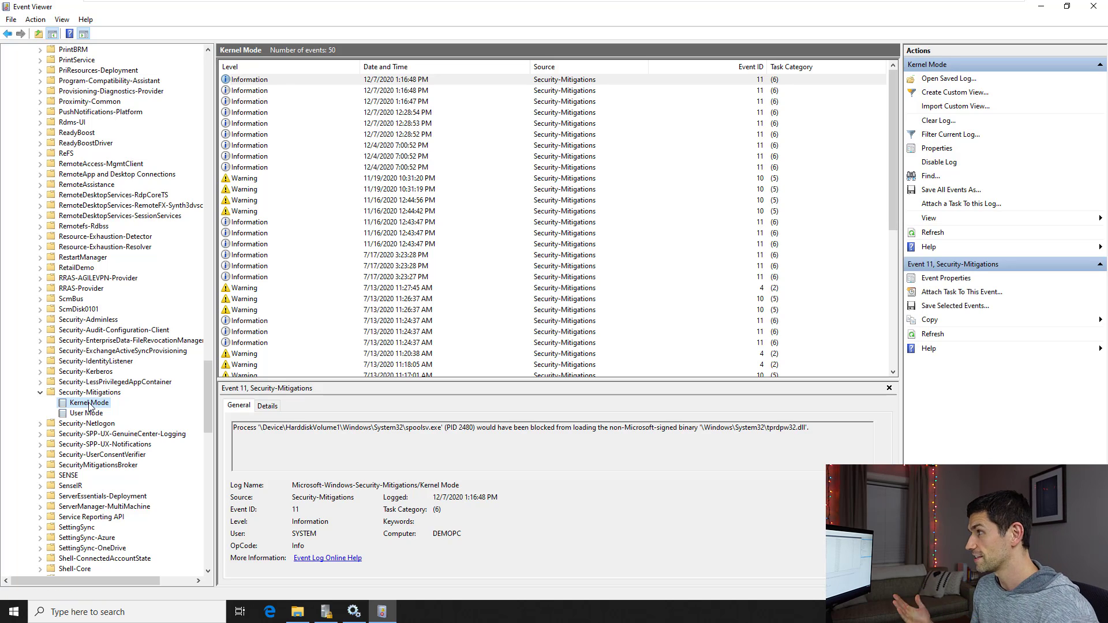
pyautogui.scroll(-10, 90, 405)
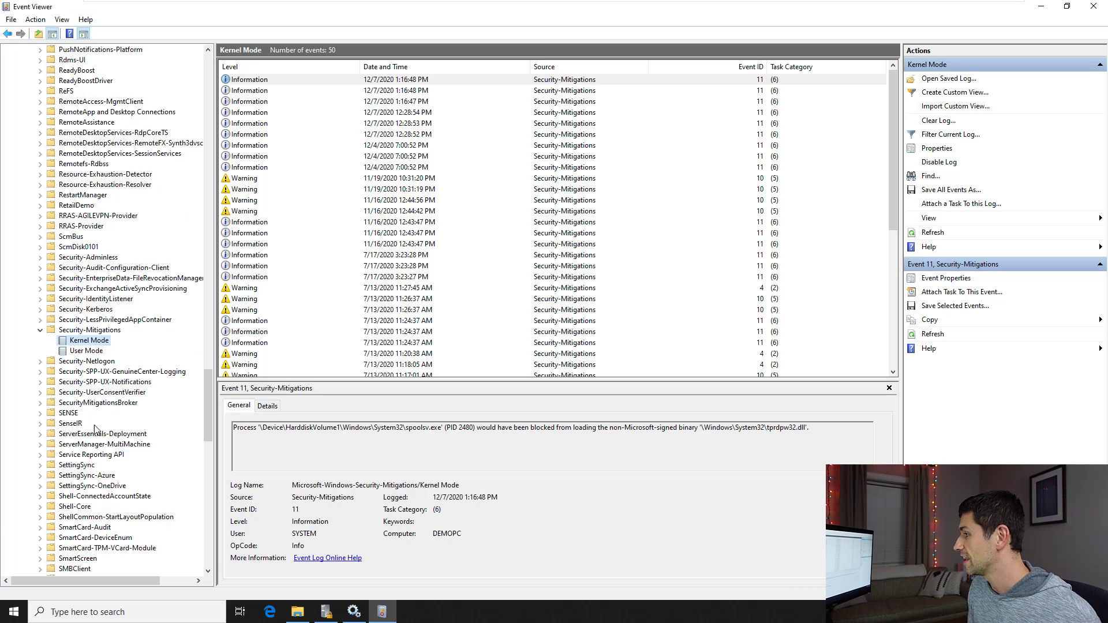
pyautogui.scroll(-3, 110, 425)
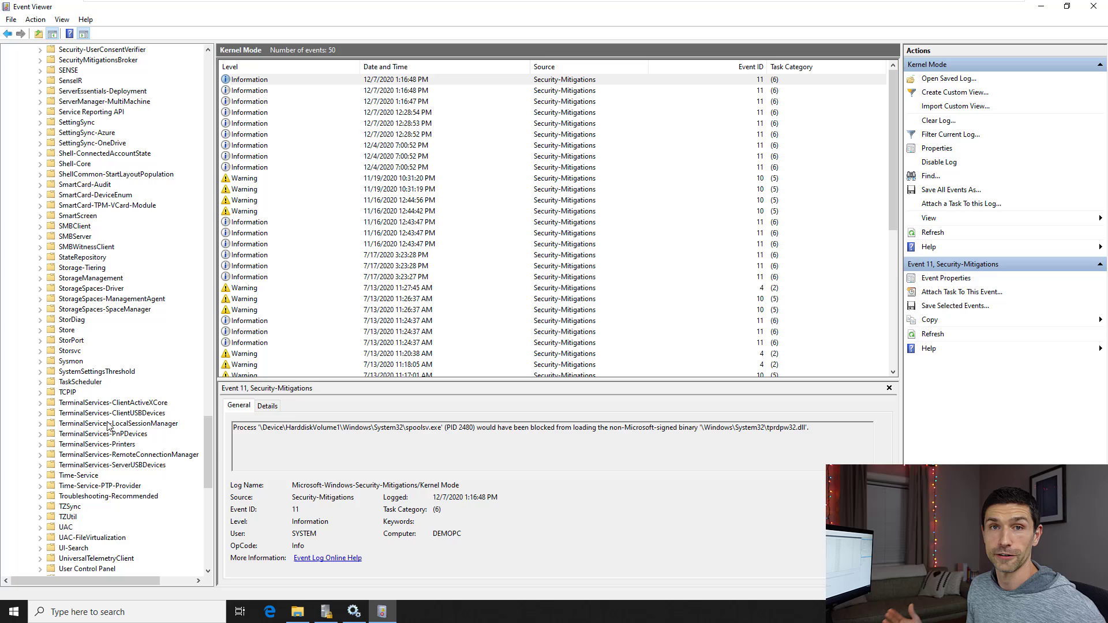
# Expand Sysmon and open its Operational log with 12,202 events
pyautogui.scroll(-2, 108, 425)
pyautogui.click(70, 299)
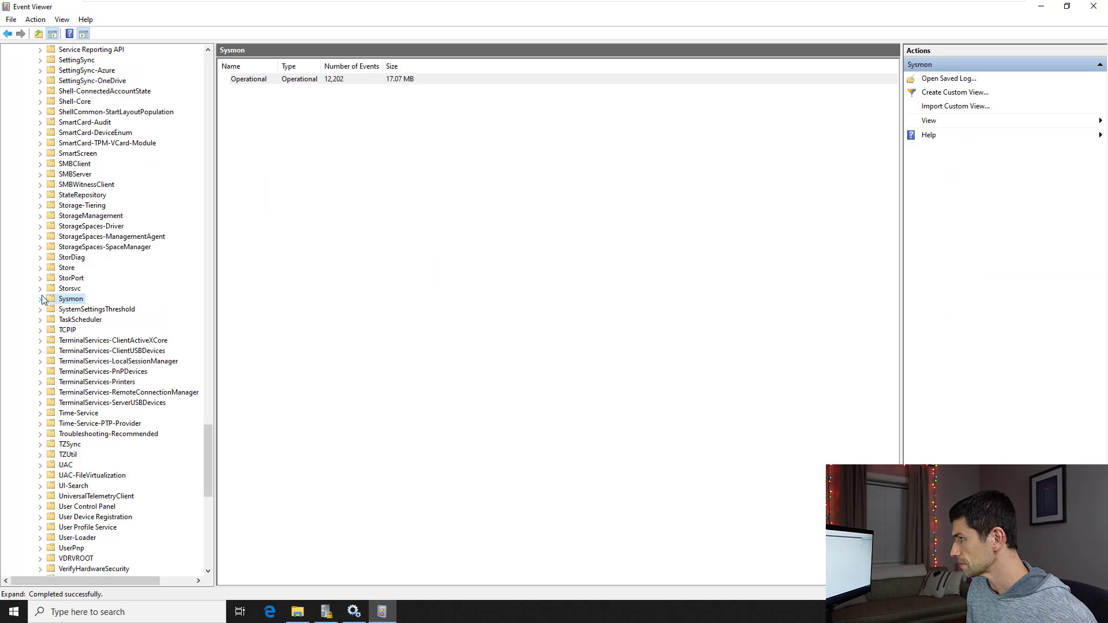
pyautogui.click(40, 298)
pyautogui.click(88, 309)
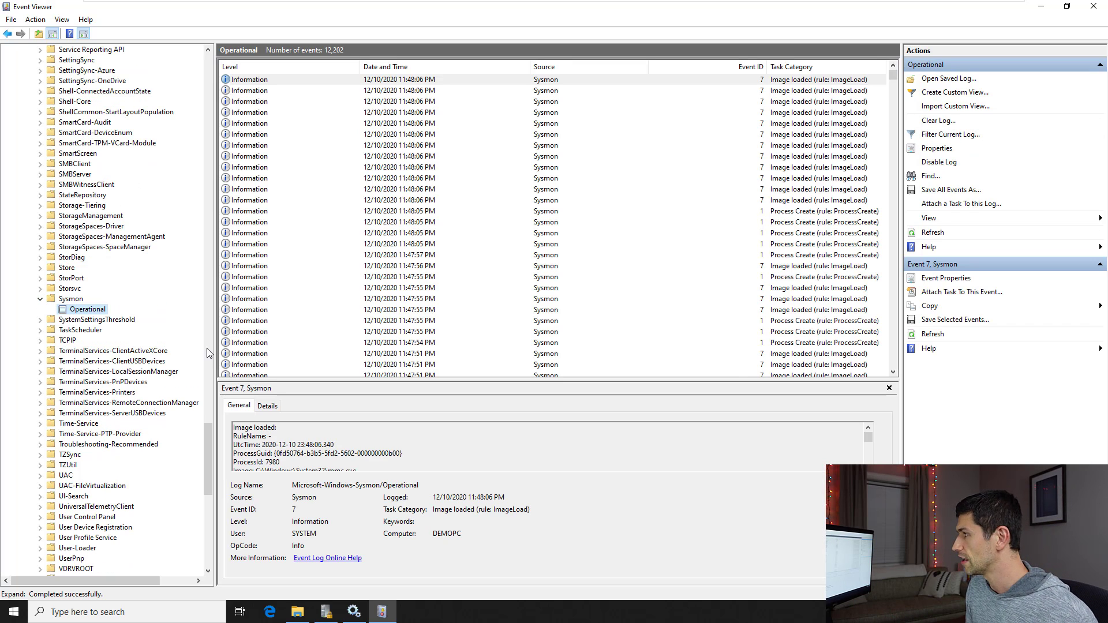
# Expand Windows Defender and open its Operational log with 290 events
pyautogui.scroll(-5, 298, 254)
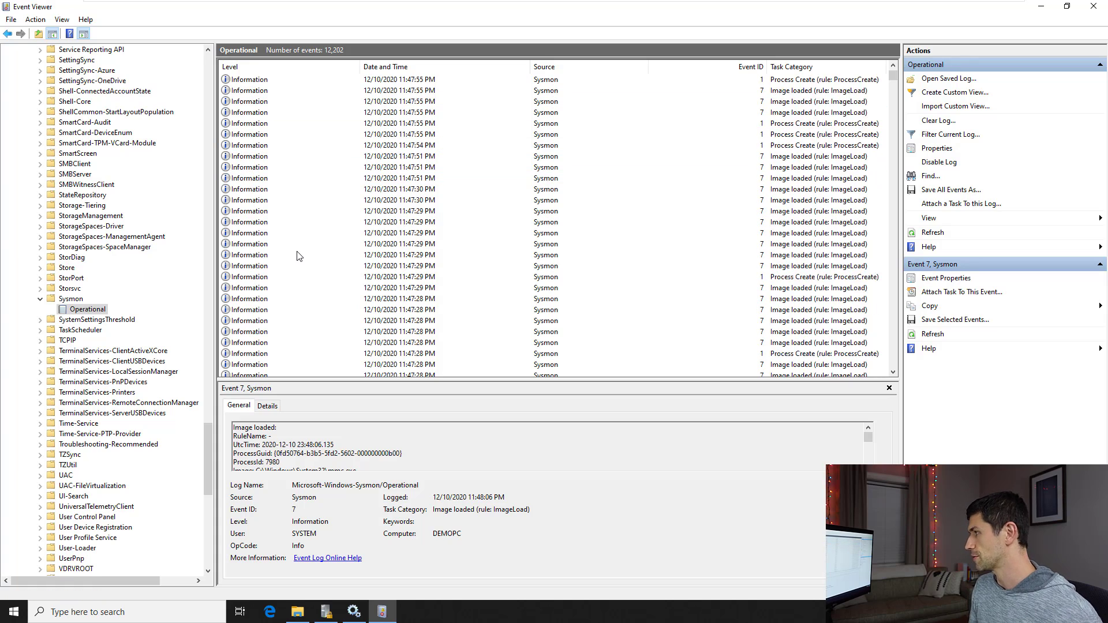
pyautogui.scroll(-6, 132, 344)
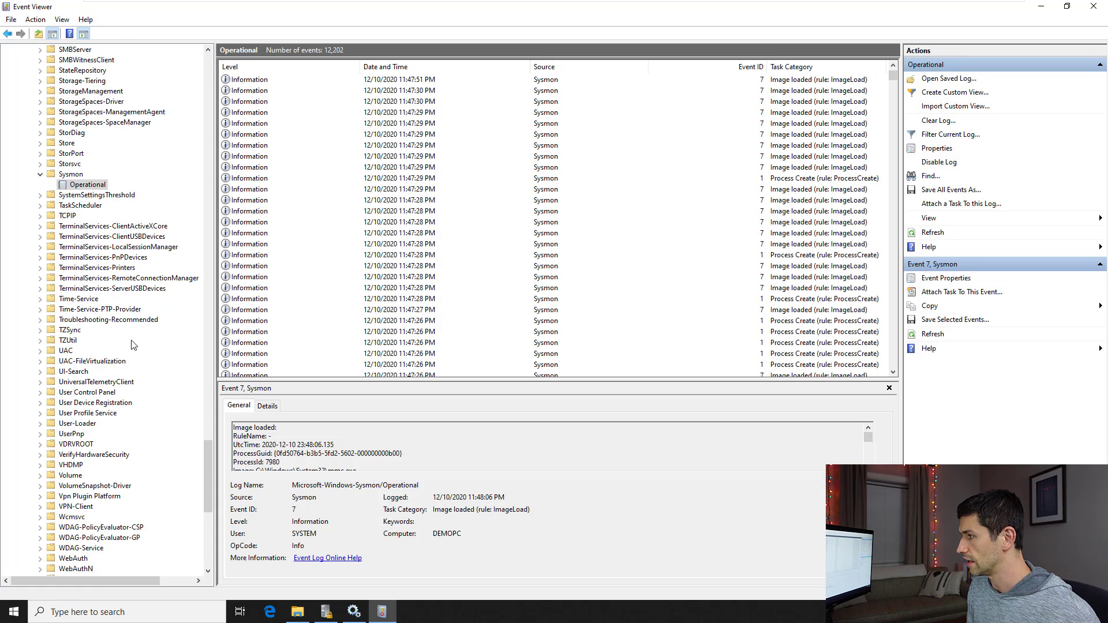
pyautogui.scroll(-11, 100, 284)
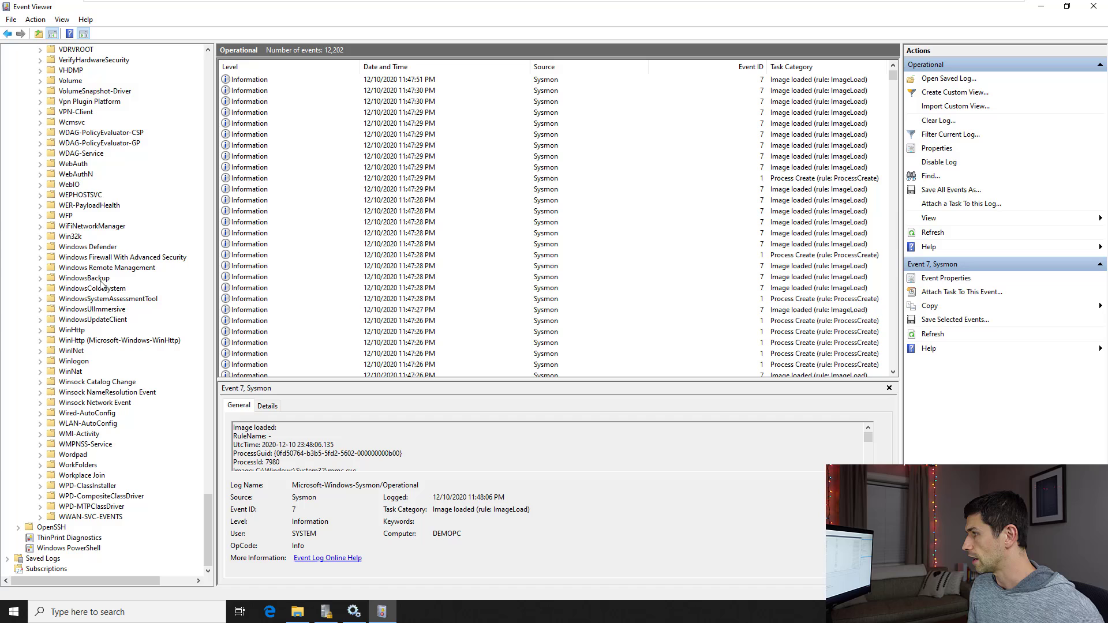
pyautogui.click(40, 247)
pyautogui.click(87, 256)
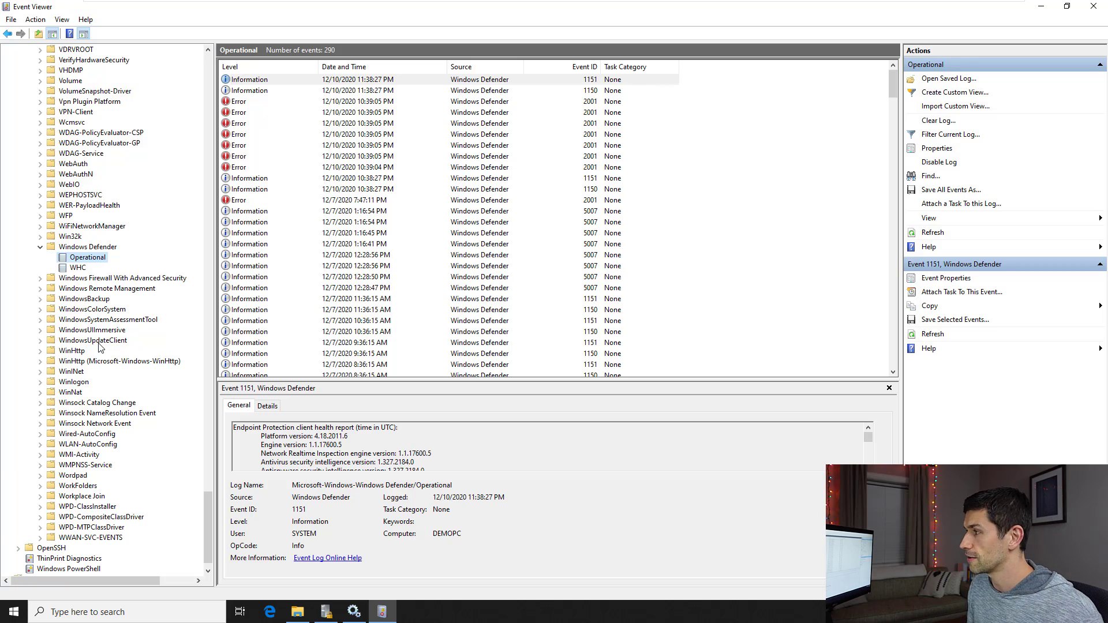
# Browse the Windows Firewall, Sysmon Operational and Security-Mitigations Kernel Mode logs
pyautogui.click(81, 279)
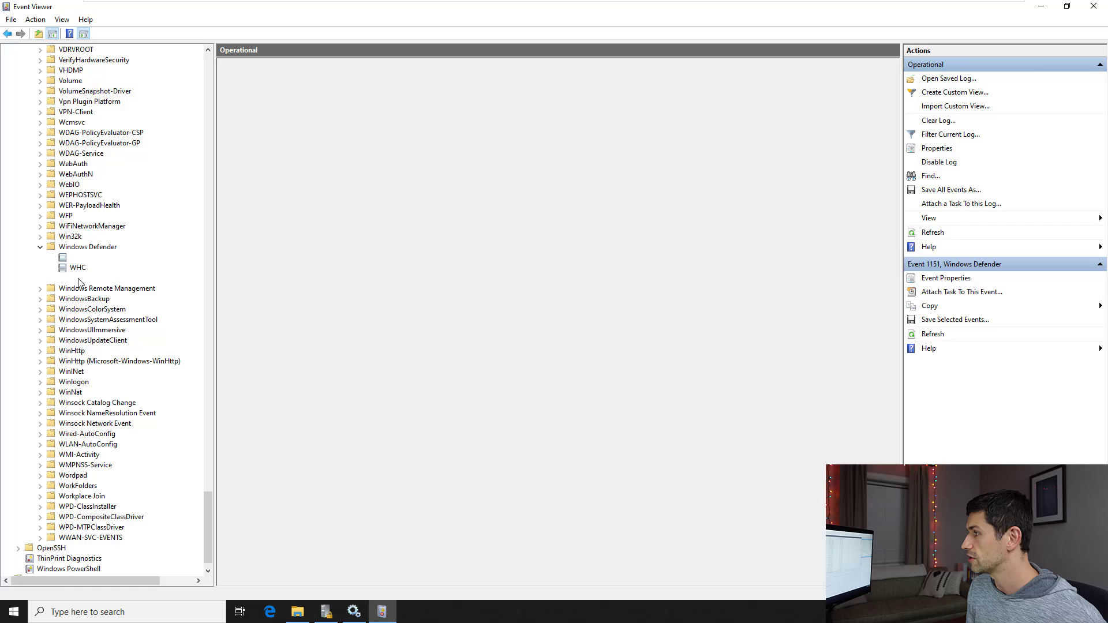
pyautogui.click(40, 278)
pyautogui.scroll(16, 75, 283)
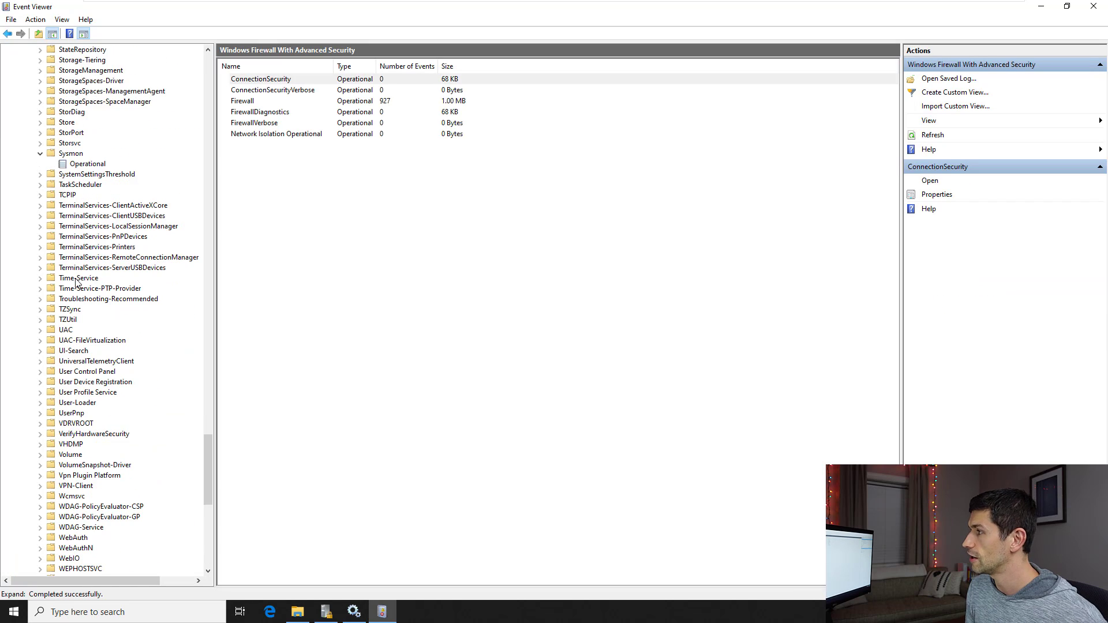
pyautogui.click(81, 288)
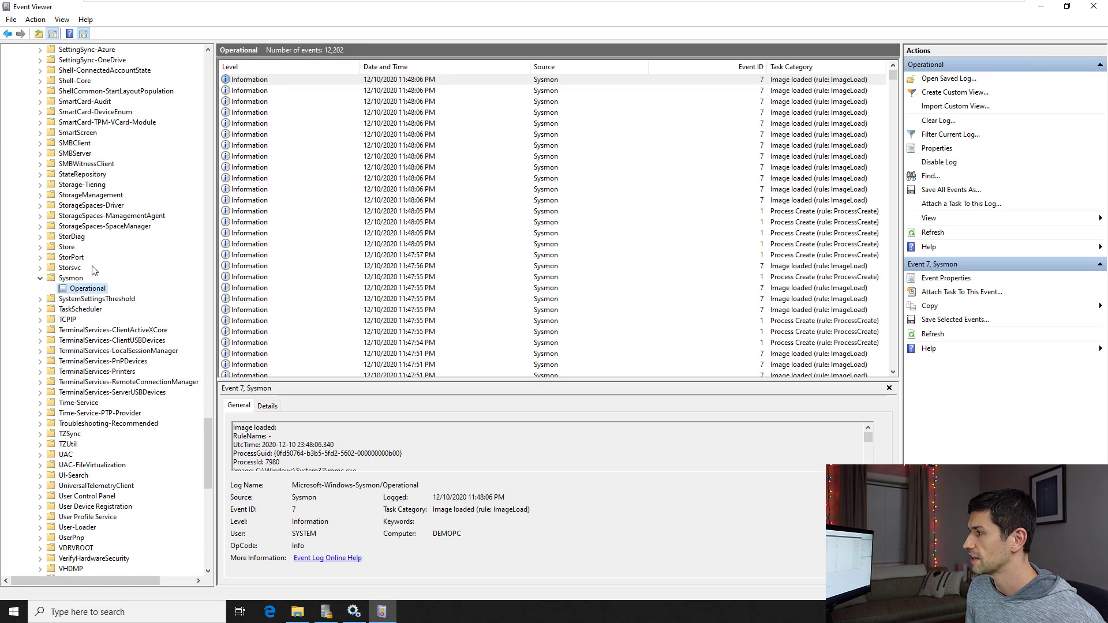
pyautogui.scroll(12, 104, 261)
pyautogui.scroll(2, 104, 260)
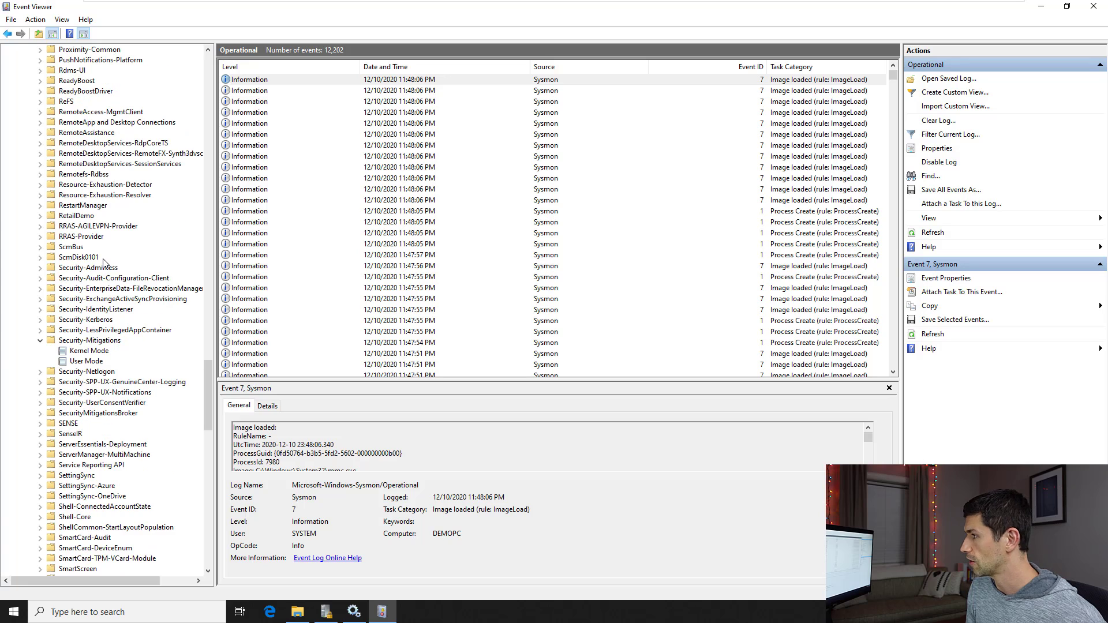
pyautogui.click(103, 352)
pyautogui.scroll(1, 101, 231)
pyautogui.scroll(8, 101, 225)
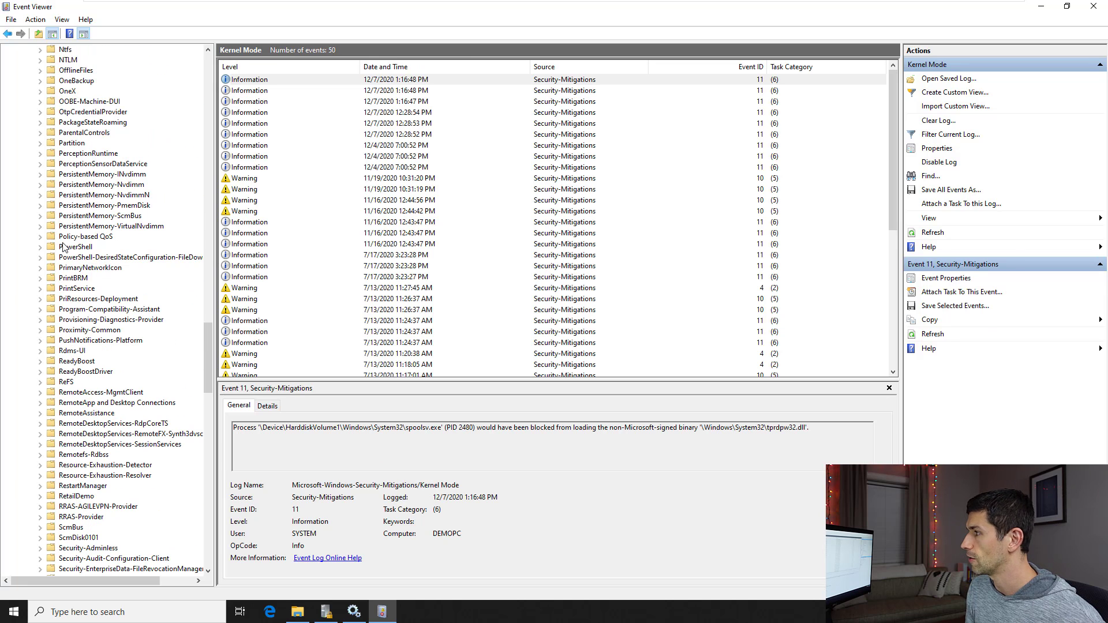
# Open the PowerShell Admin log, then the Security log, and show C:\Windows\System32\winevt\Logs in File Explorer
pyautogui.click(31, 247)
pyautogui.click(39, 247)
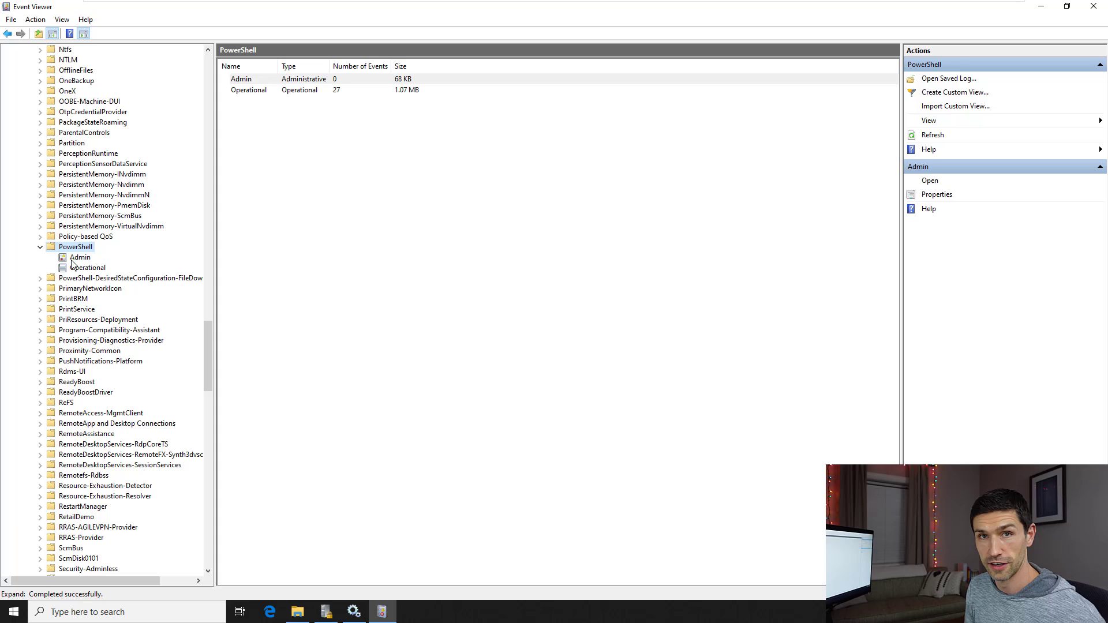
pyautogui.click(71, 261)
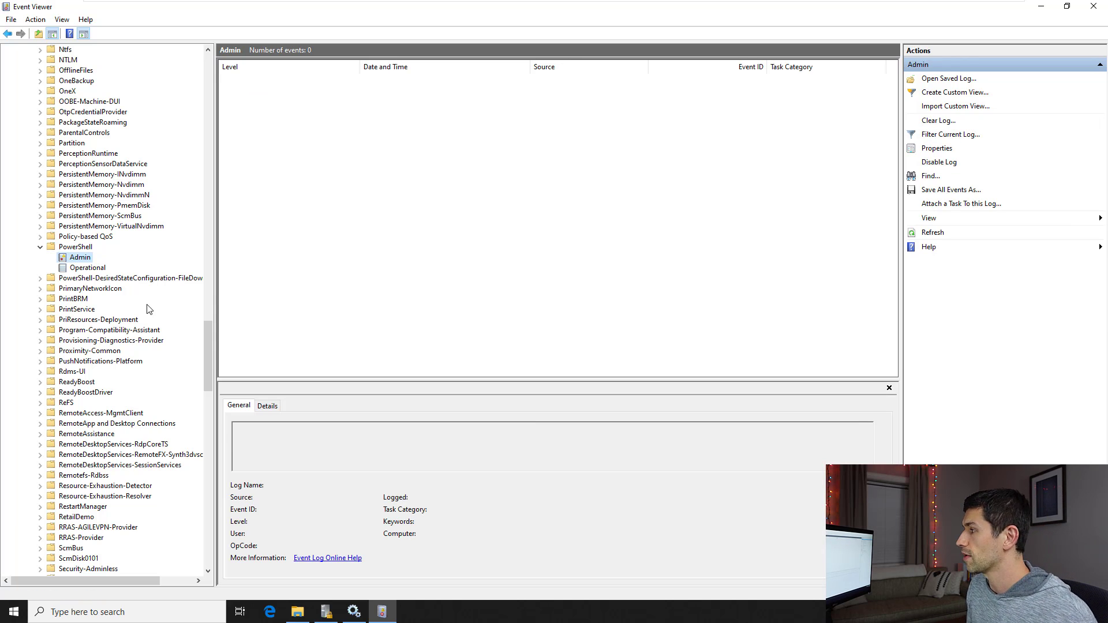
pyautogui.moveTo(206, 344); pyautogui.dragTo(192, 74)
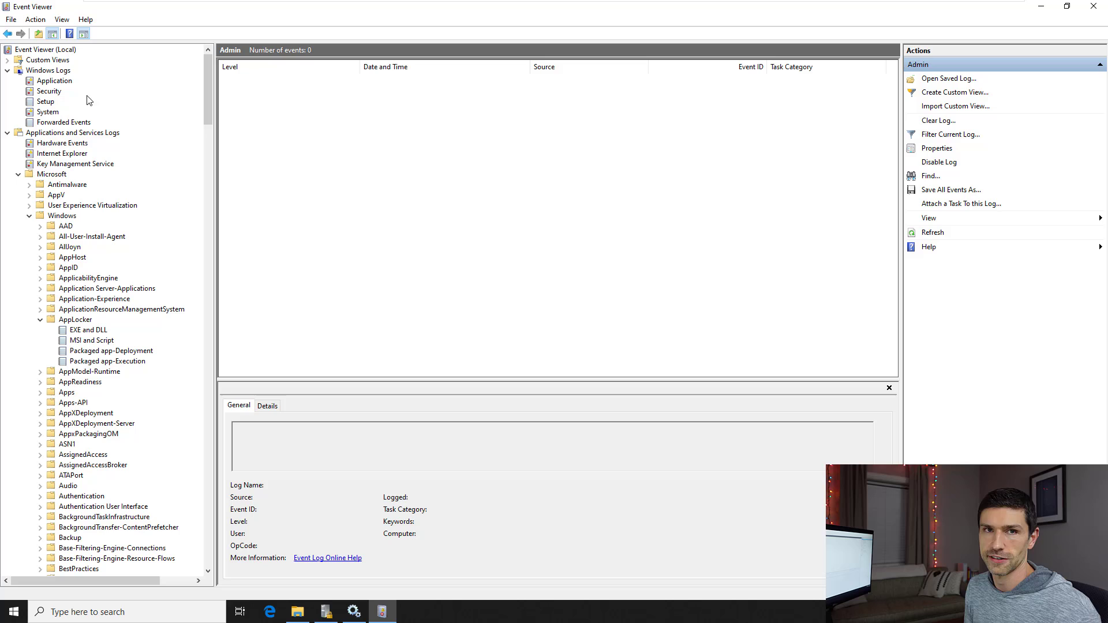
pyautogui.click(51, 95)
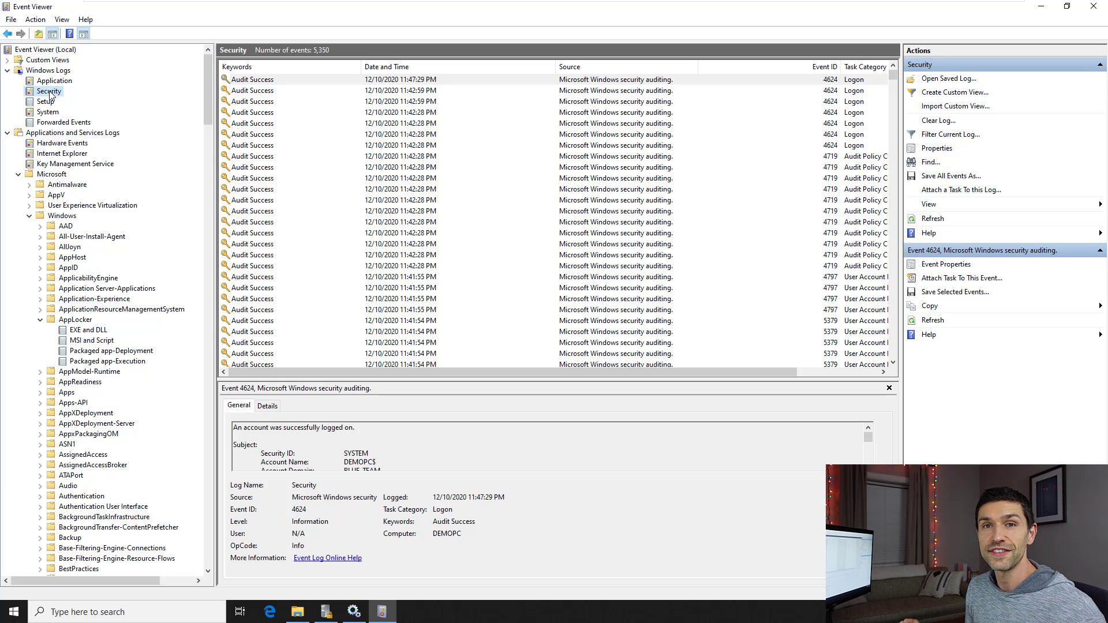
pyautogui.click(297, 612)
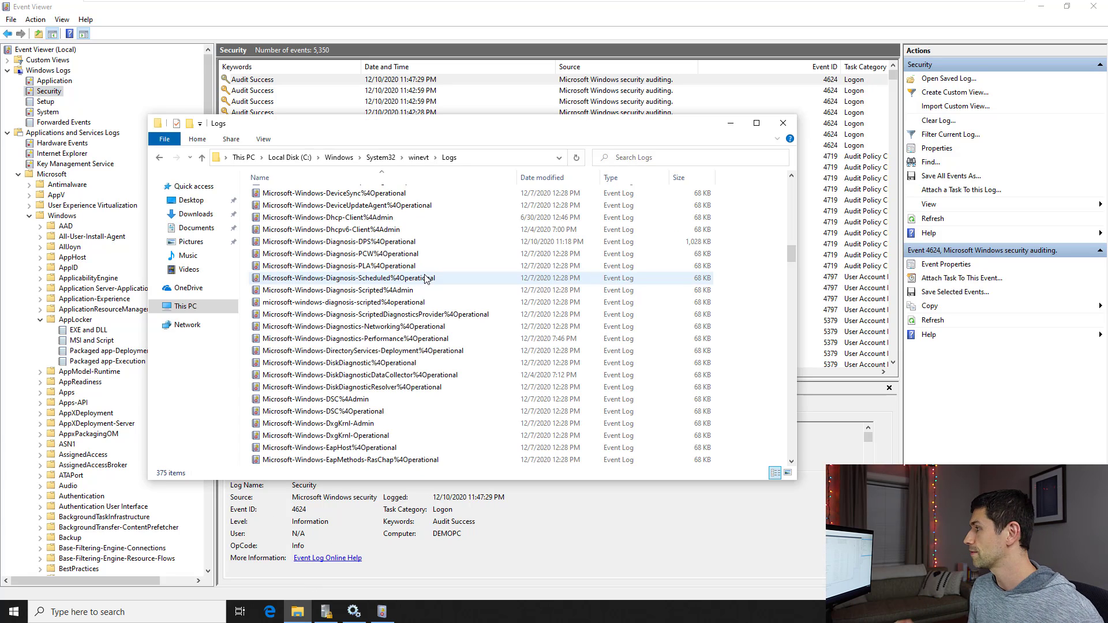
pyautogui.scroll(20, 426, 279)
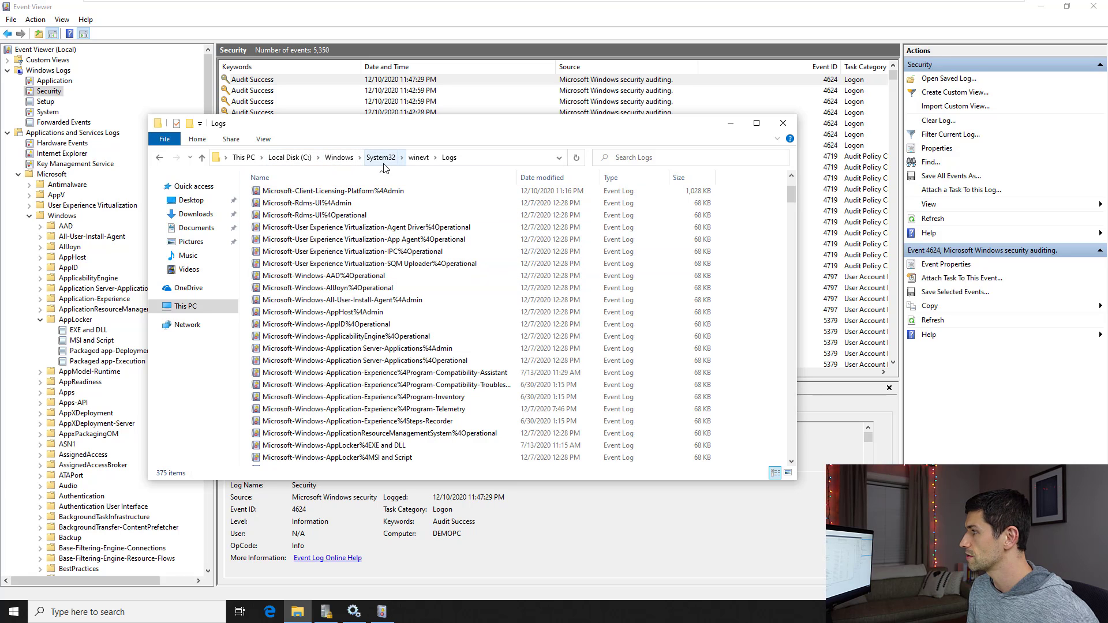
pyautogui.scroll(3, 413, 239)
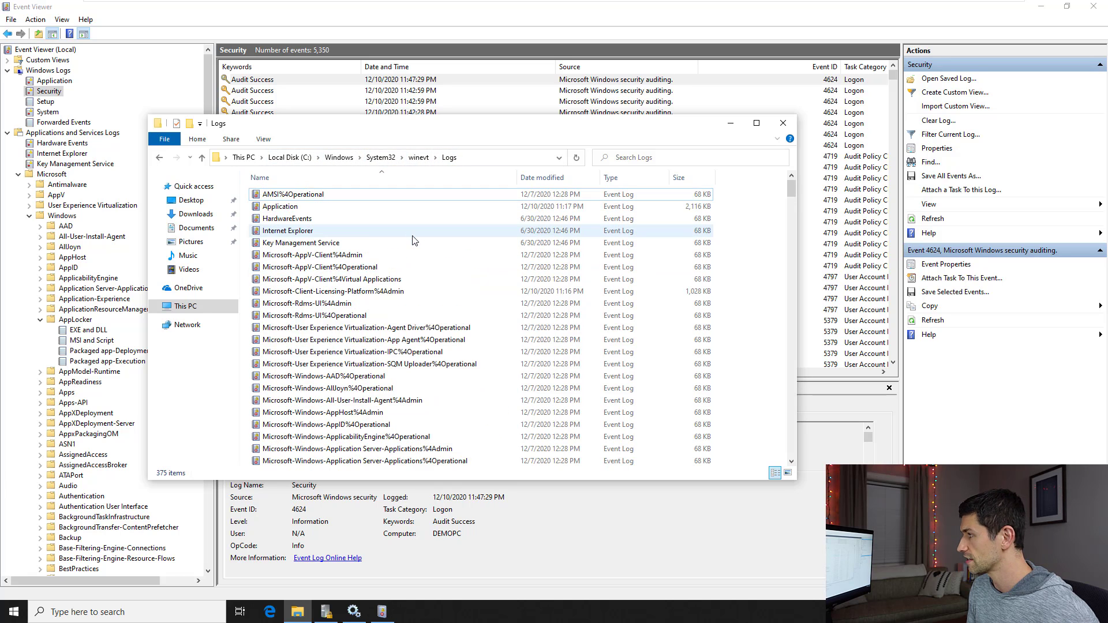
pyautogui.scroll(-20, 413, 240)
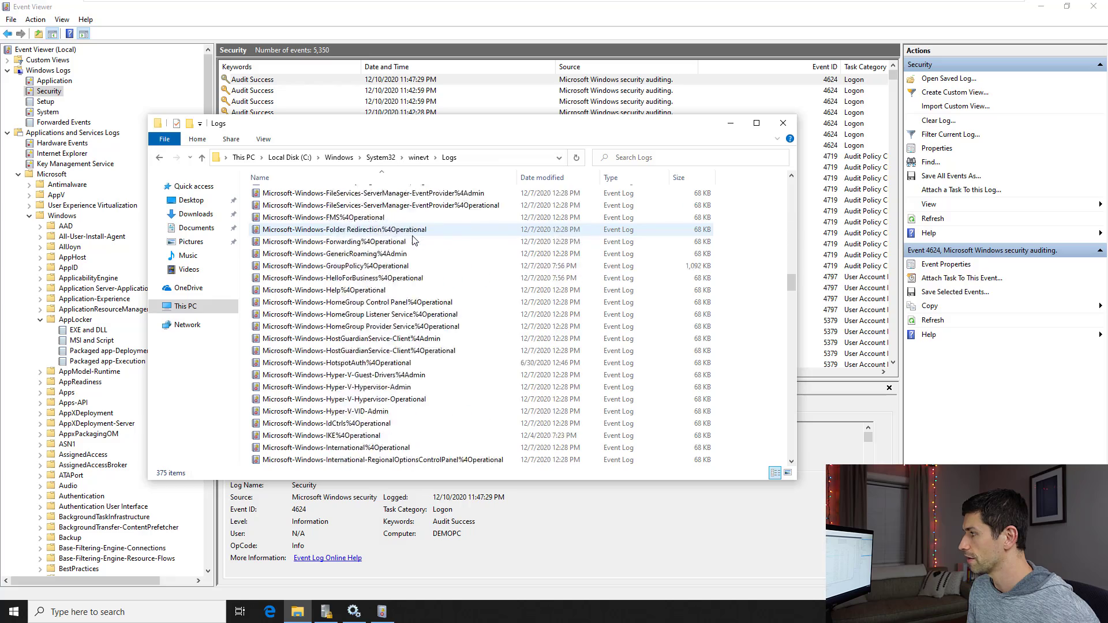
pyautogui.scroll(-20, 412, 239)
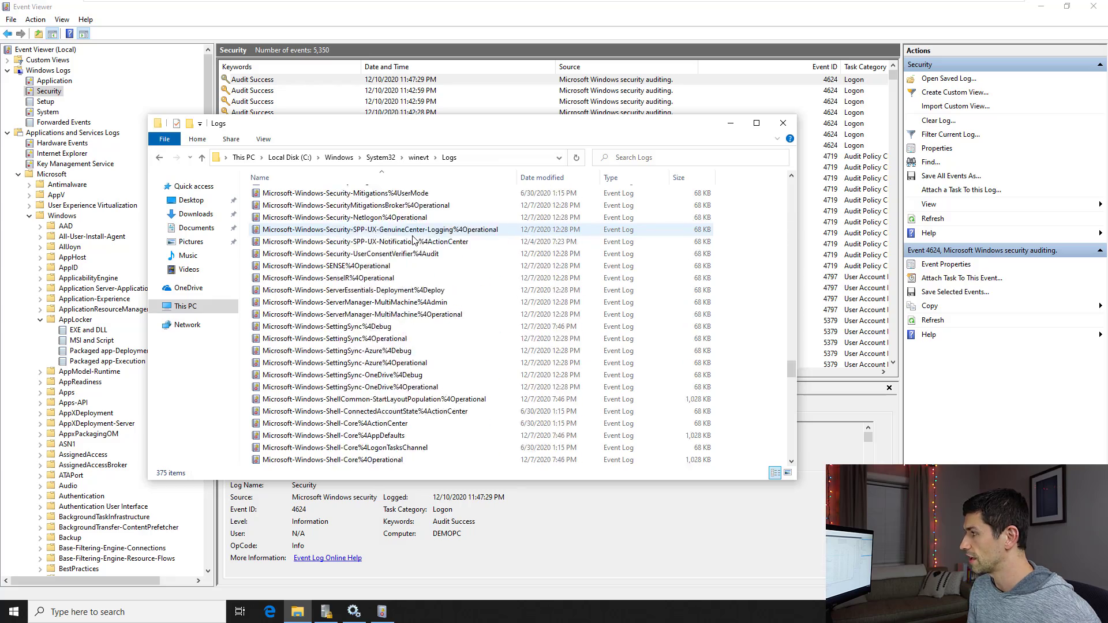
pyautogui.scroll(-5, 413, 239)
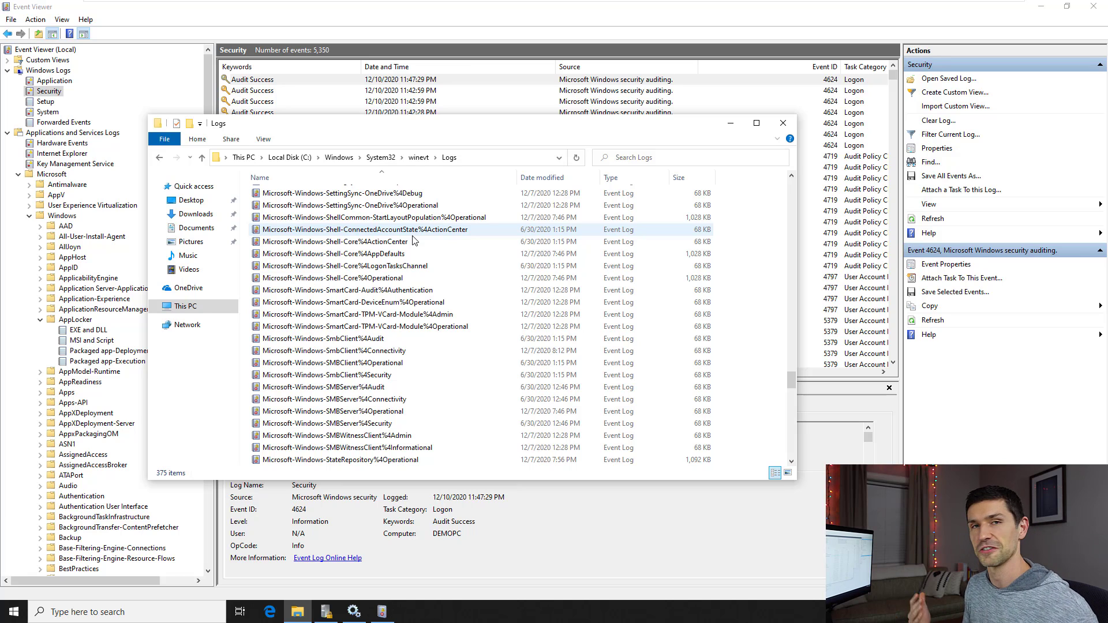
pyautogui.click(325, 36)
# Enlarge the preview pane, read the latest 4624 logon event's description, and move to its Details
pyautogui.moveTo(372, 384); pyautogui.dragTo(368, 210)
pyautogui.click(358, 82)
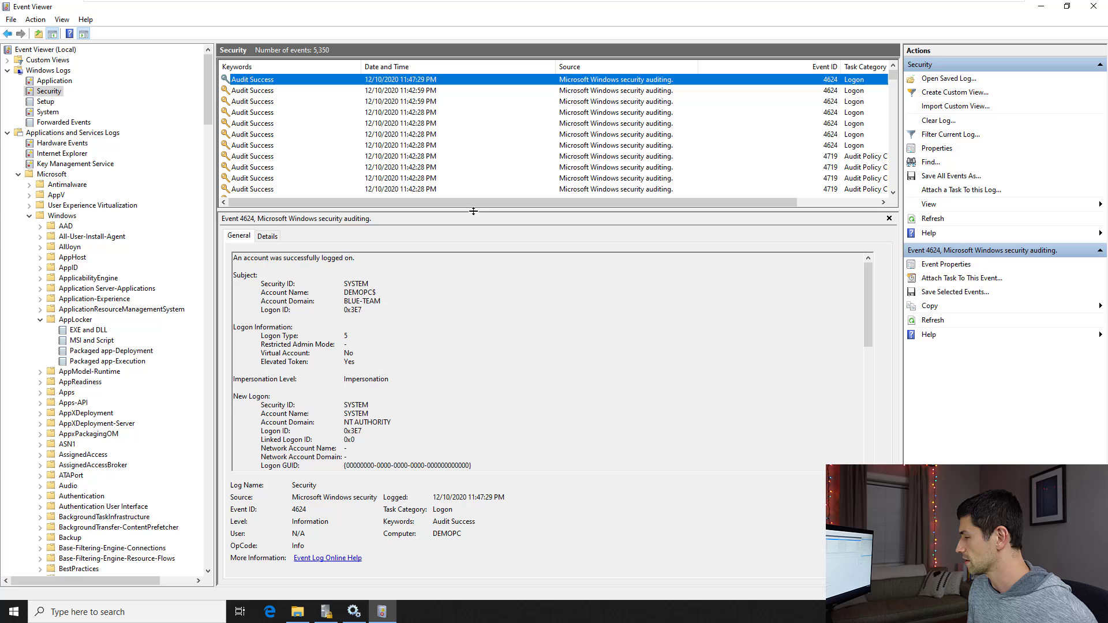
pyautogui.moveTo(474, 210); pyautogui.dragTo(467, 141)
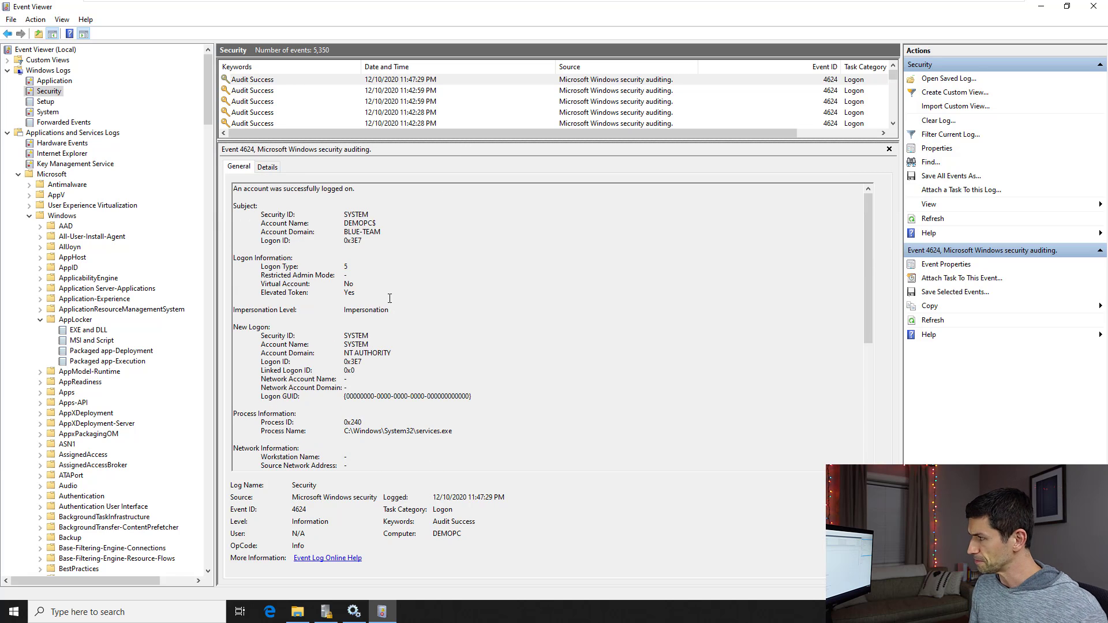
pyautogui.scroll(-8, 404, 300)
pyautogui.scroll(5, 400, 323)
pyautogui.scroll(3, 400, 323)
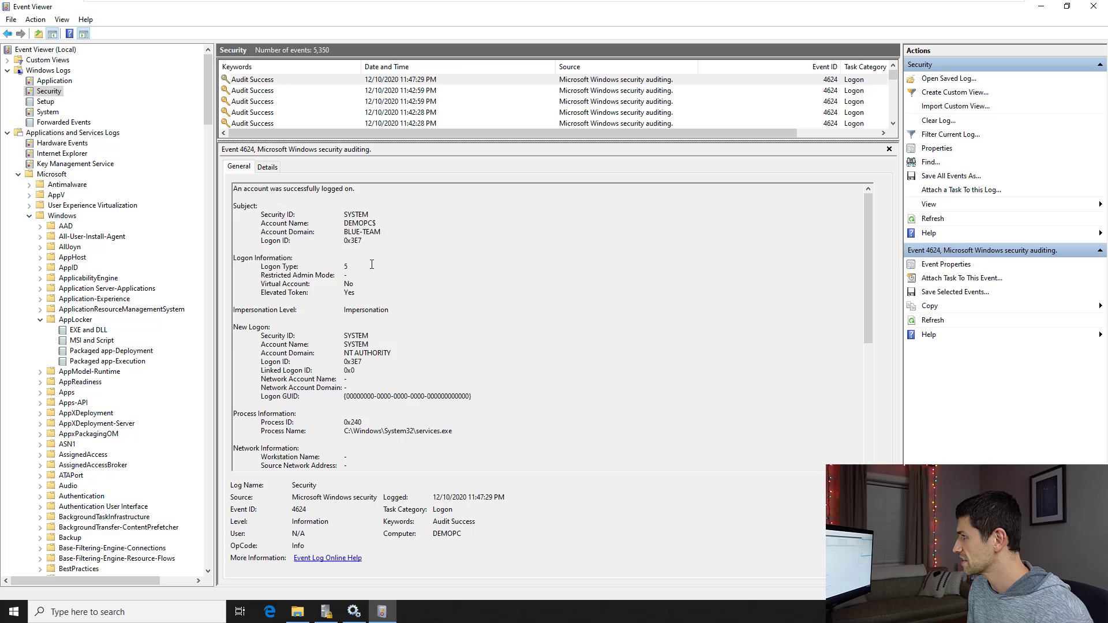
pyautogui.scroll(-2, 374, 264)
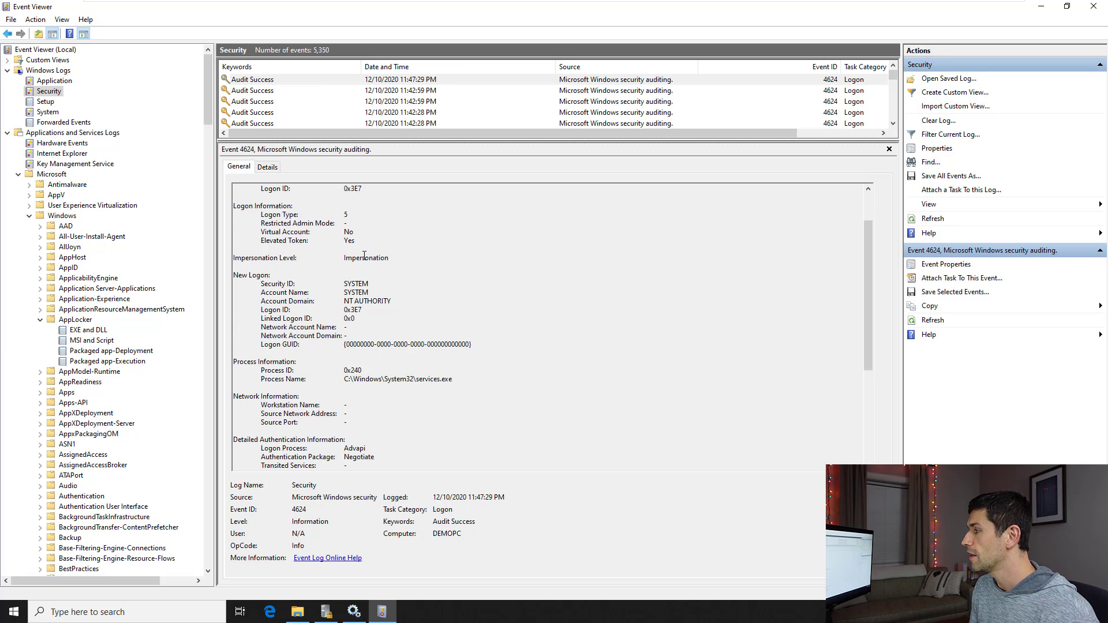
pyautogui.scroll(-3, 352, 265)
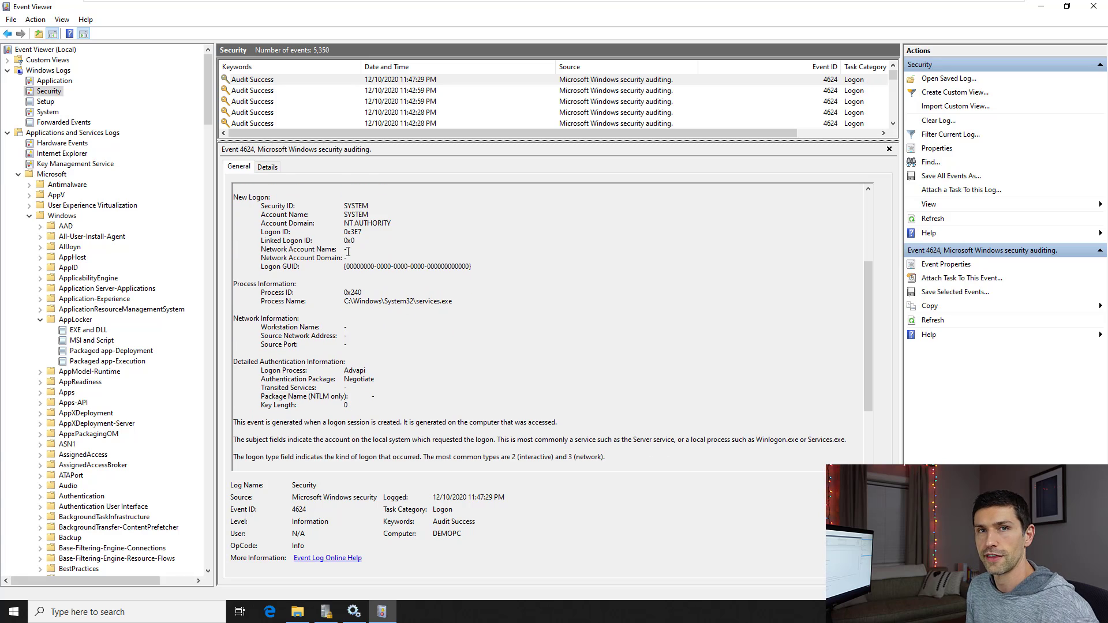
pyautogui.click(268, 167)
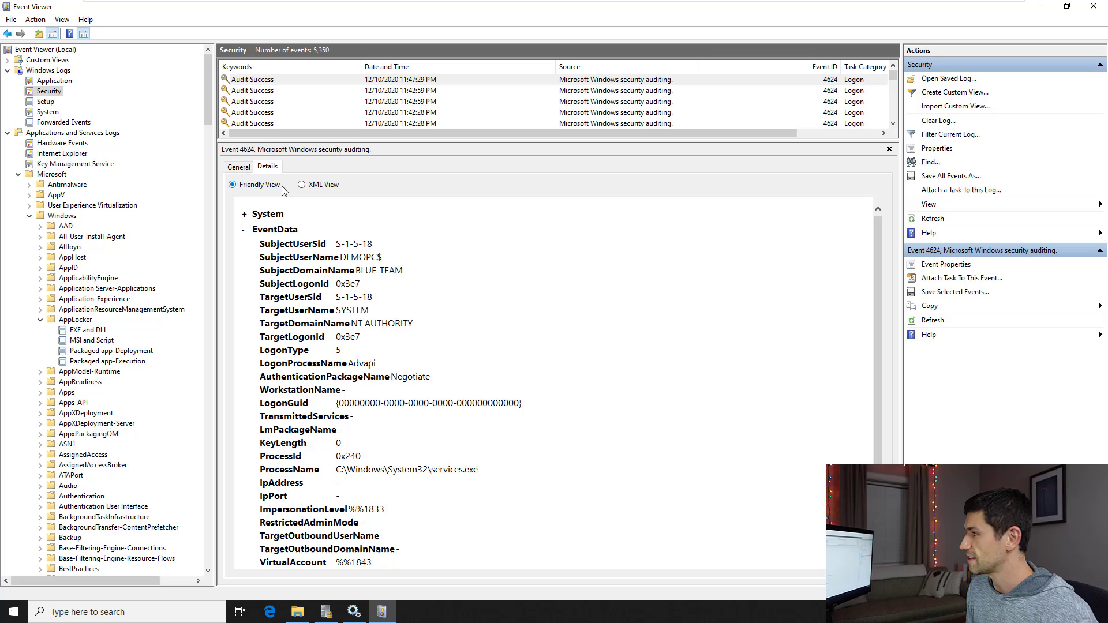
# View the 4624 event as XML, toggling the System and EventData nodes, and lengthen the event list
pyautogui.click(301, 184)
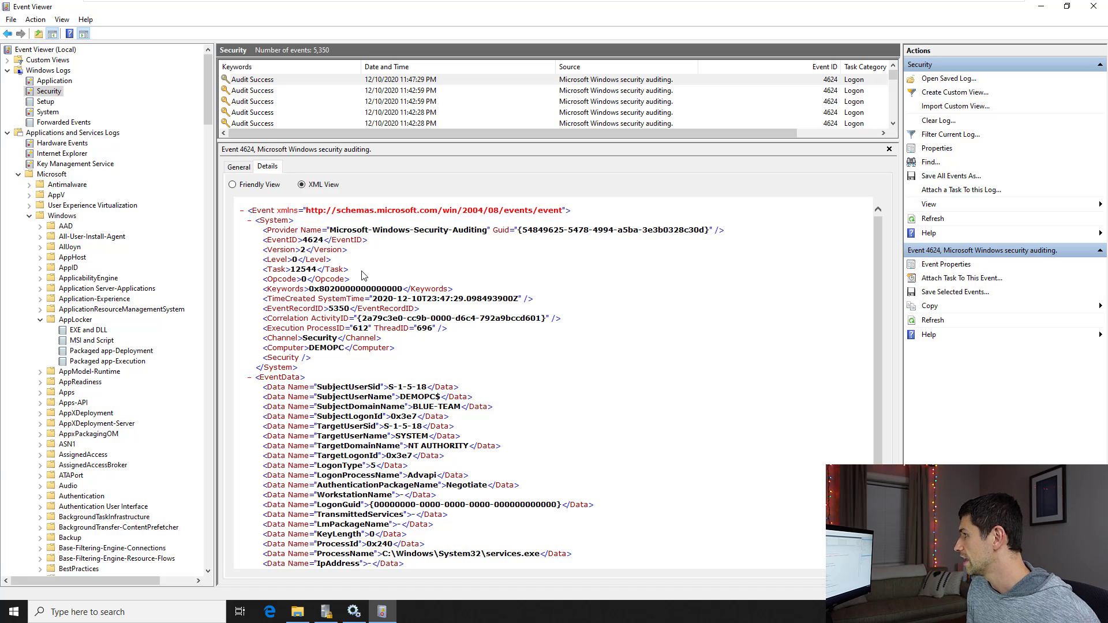
pyautogui.click(249, 220)
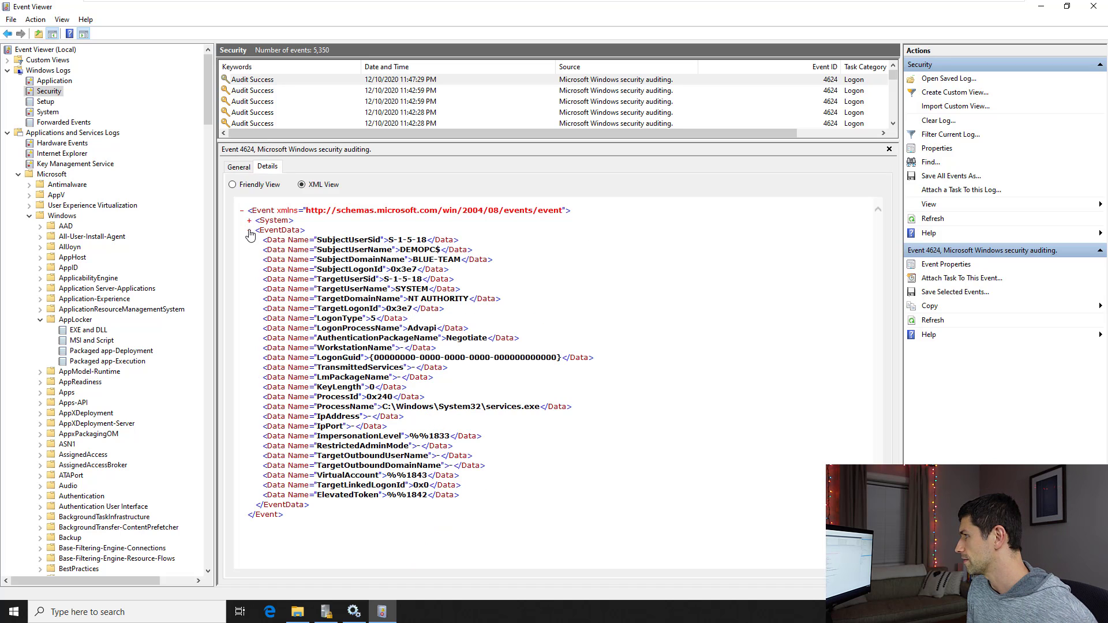
pyautogui.click(250, 229)
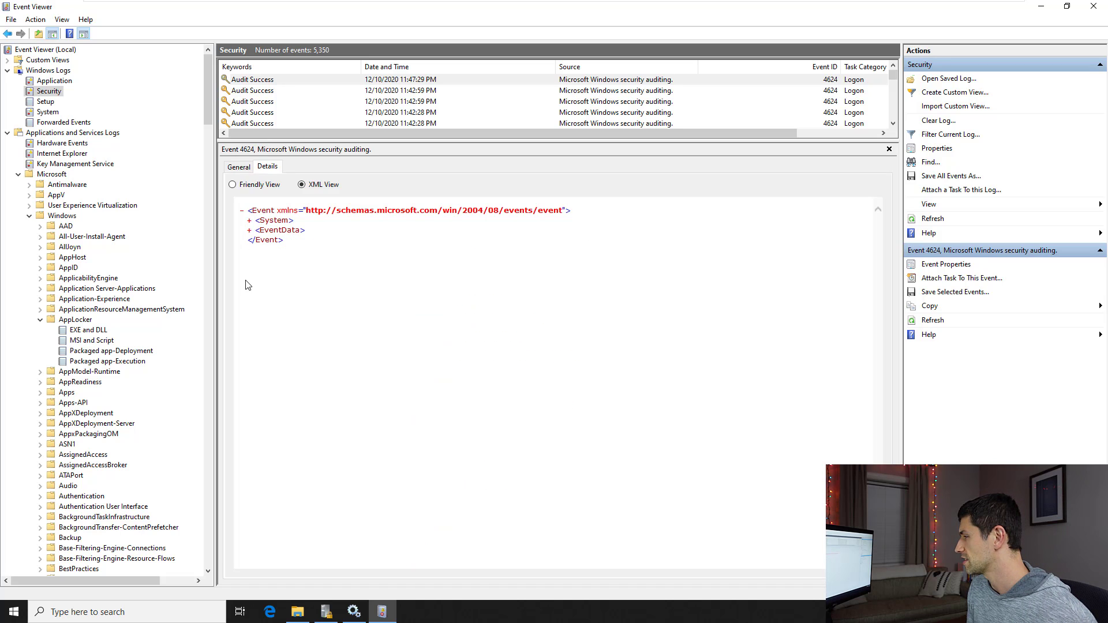
pyautogui.click(249, 221)
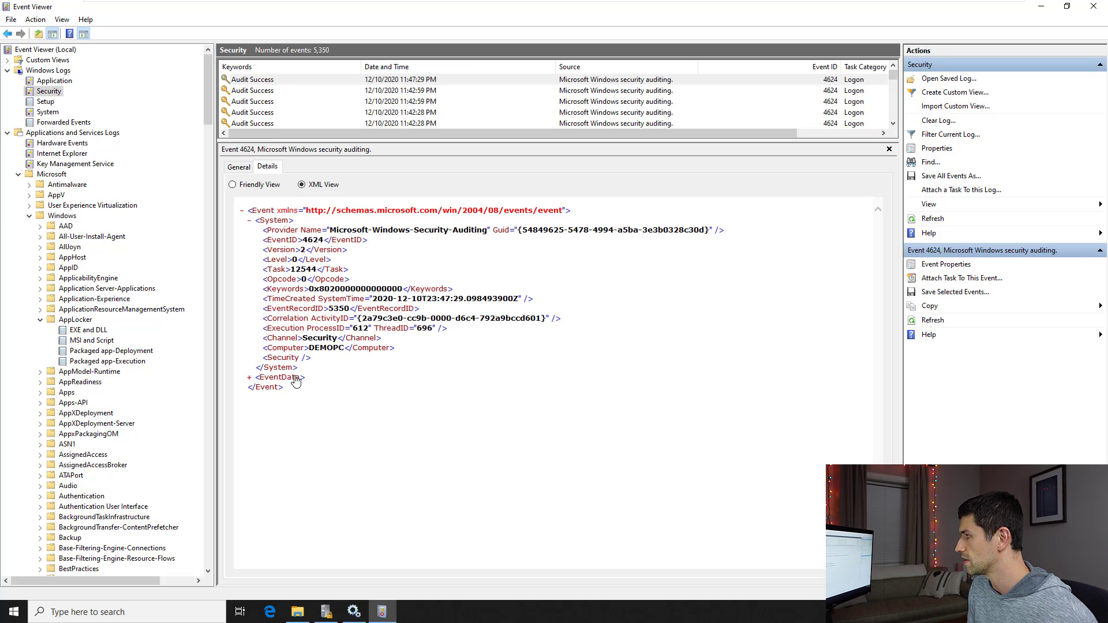
pyautogui.click(249, 221)
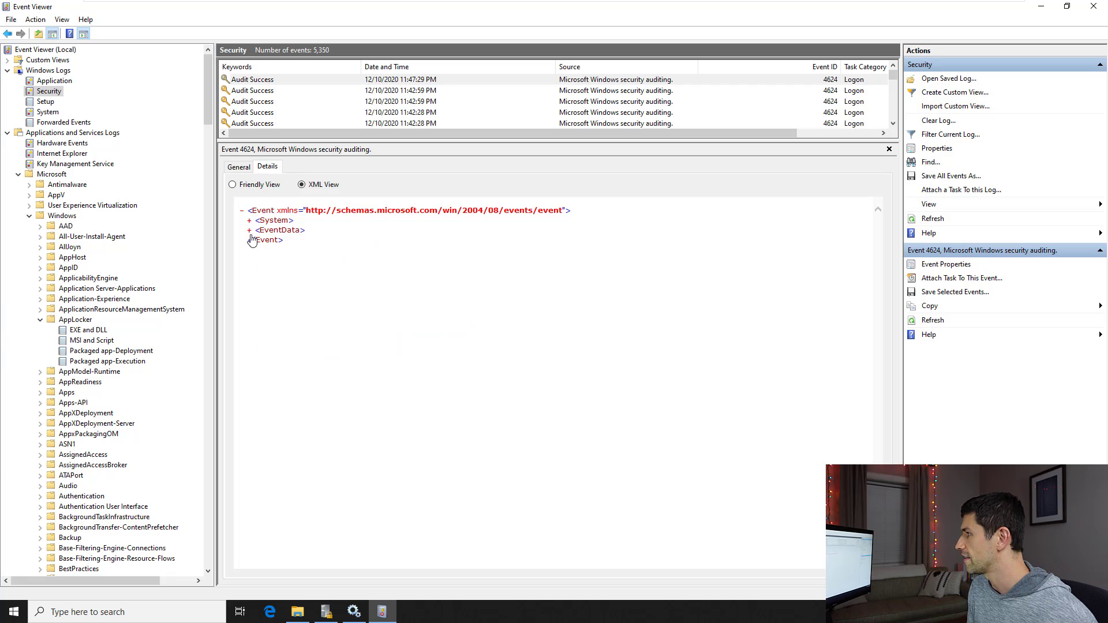
pyautogui.click(250, 230)
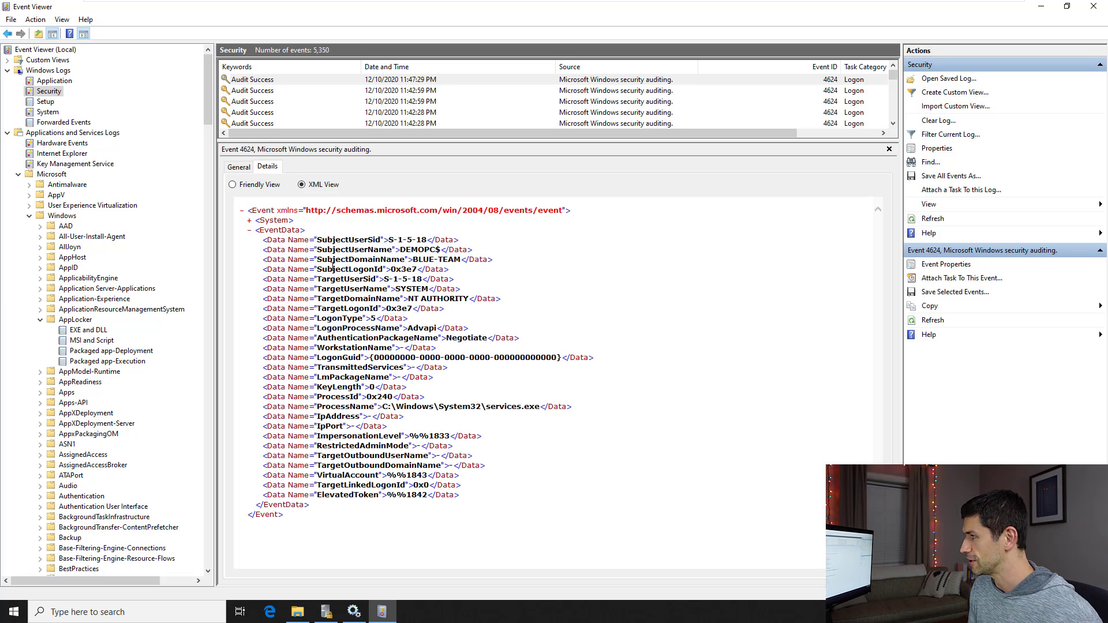
pyautogui.moveTo(335, 242); pyautogui.dragTo(339, 475)
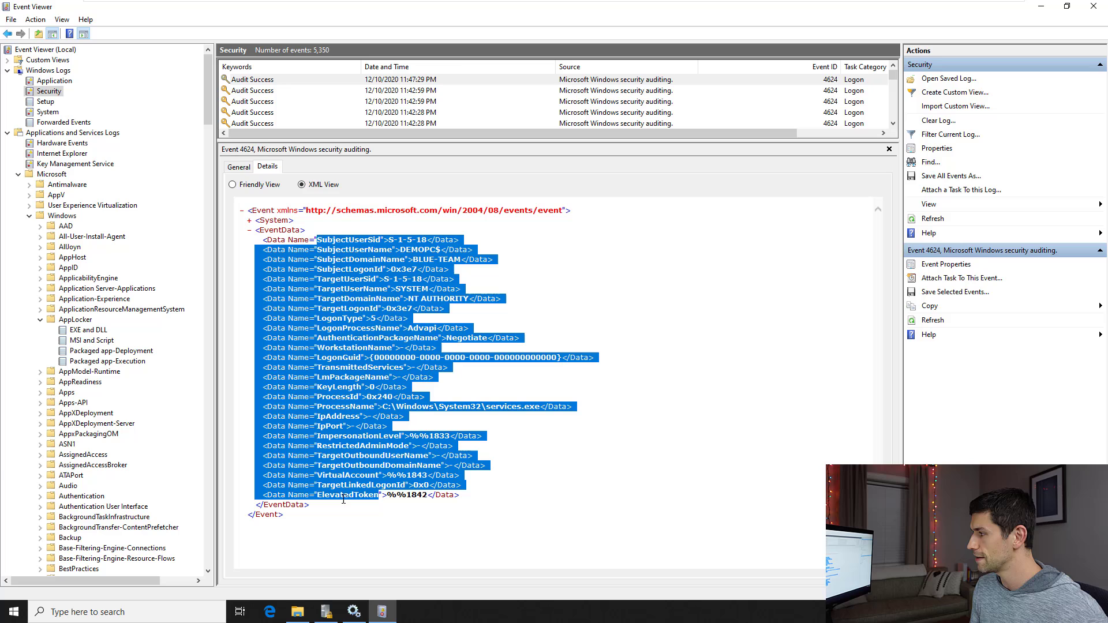
pyautogui.click(342, 495)
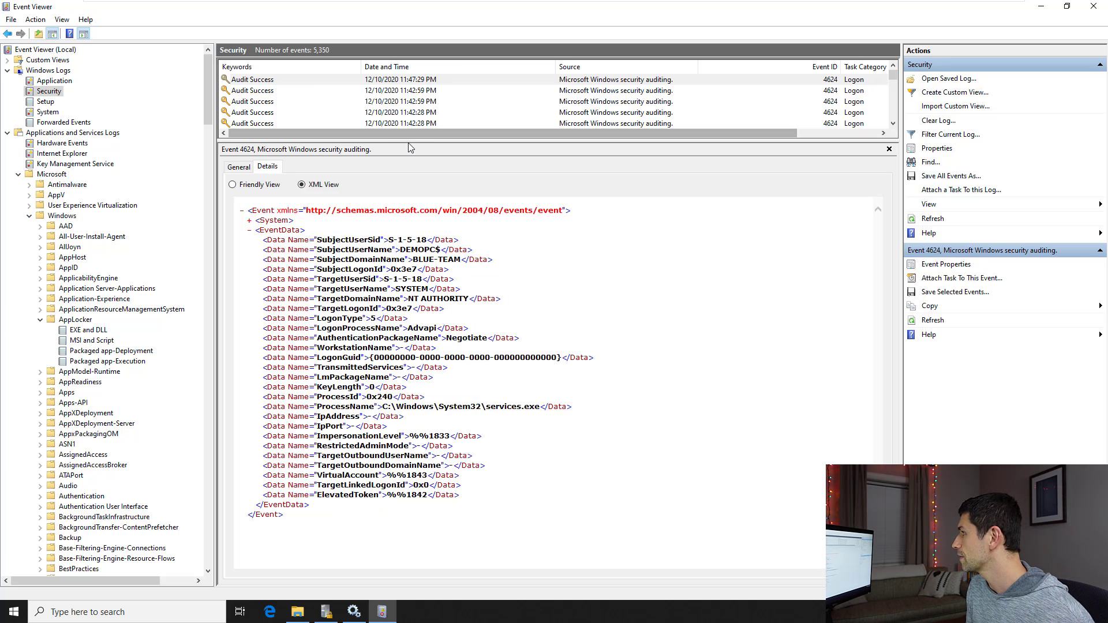
pyautogui.moveTo(410, 140); pyautogui.dragTo(413, 247)
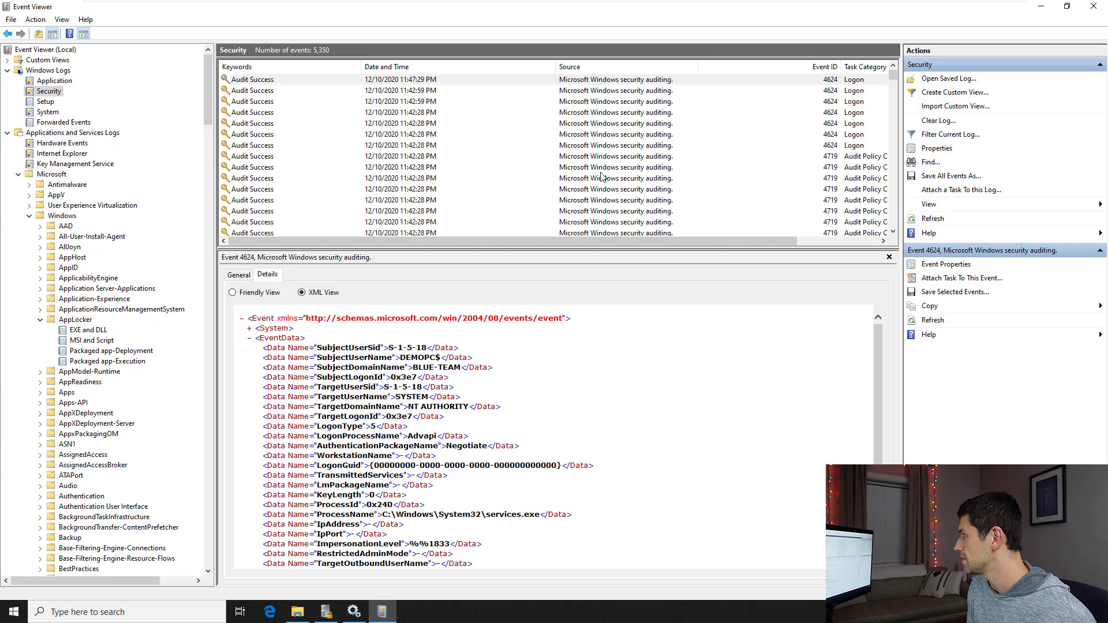
pyautogui.scroll(-3, 443, 396)
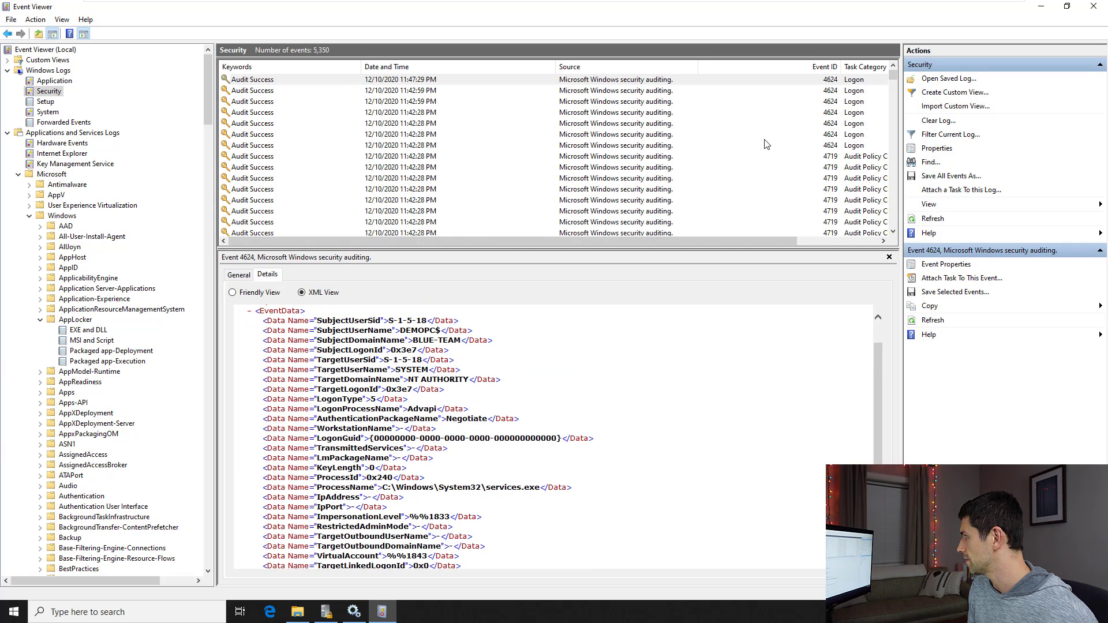
# Select the 4719 audit policy change event and inspect its XML, including EventRecordID 5343
pyautogui.click(777, 156)
pyautogui.scroll(-1, 517, 455)
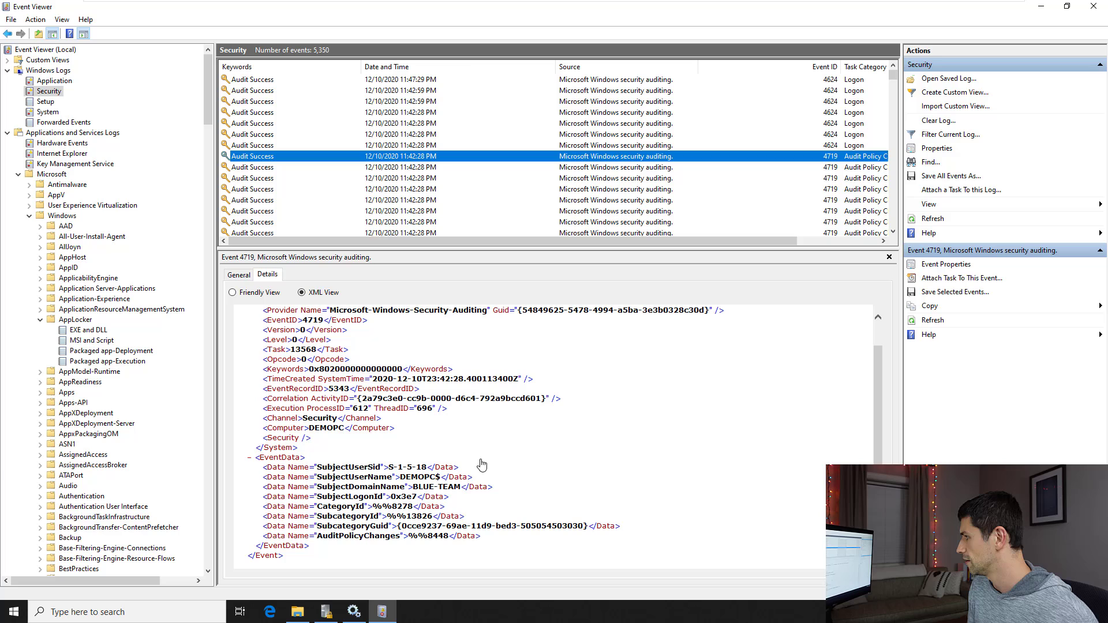
pyautogui.moveTo(400, 536); pyautogui.dragTo(267, 311)
pyautogui.click(294, 368)
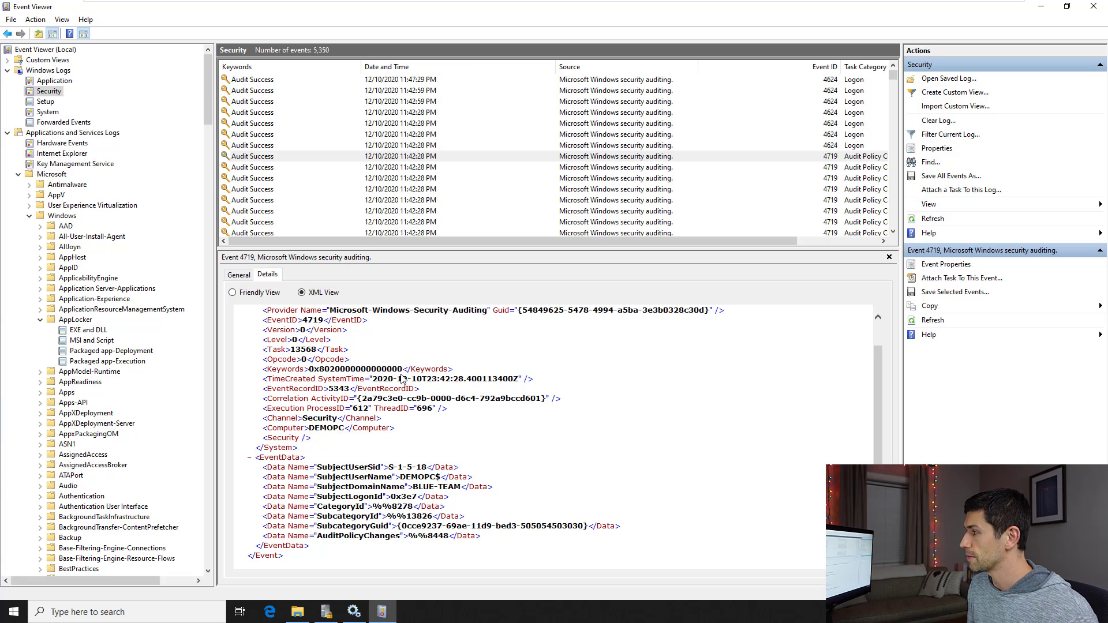
pyautogui.scroll(1, 402, 378)
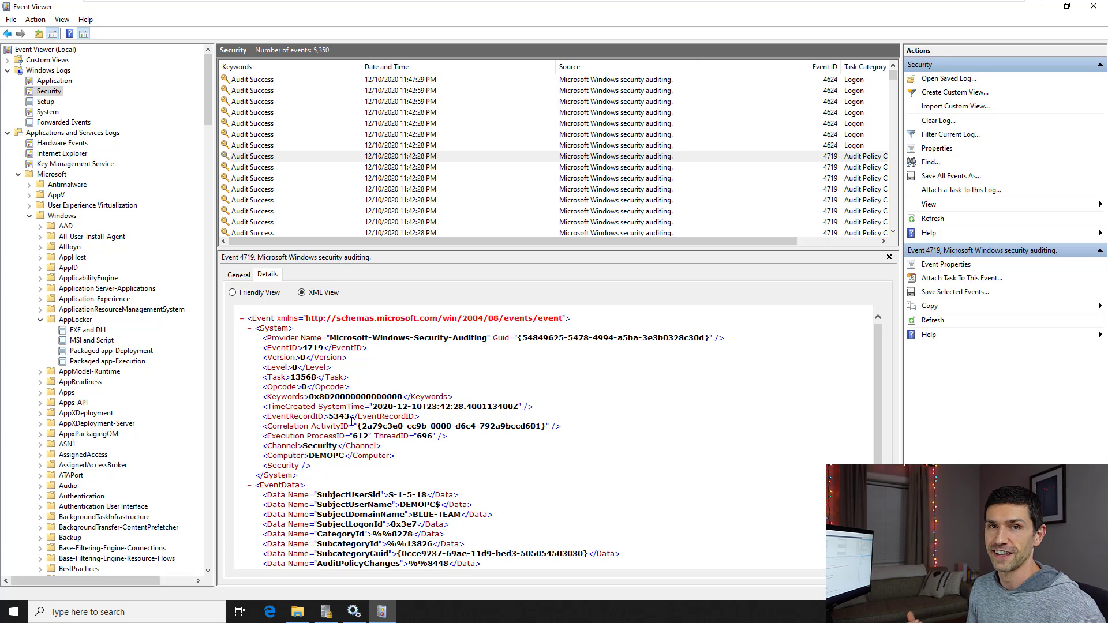
# Launch Windows PowerShell as administrator and enter get-winevent -logname security at the prompt
pyautogui.press('super')
pyautogui.write('power')
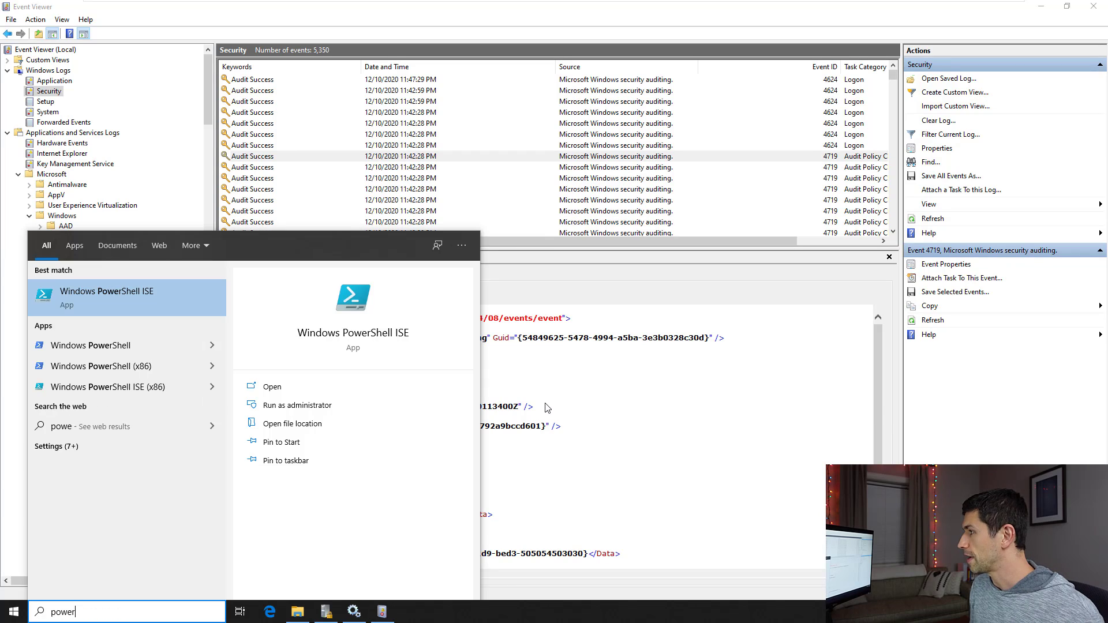
pyautogui.rightClick(157, 343)
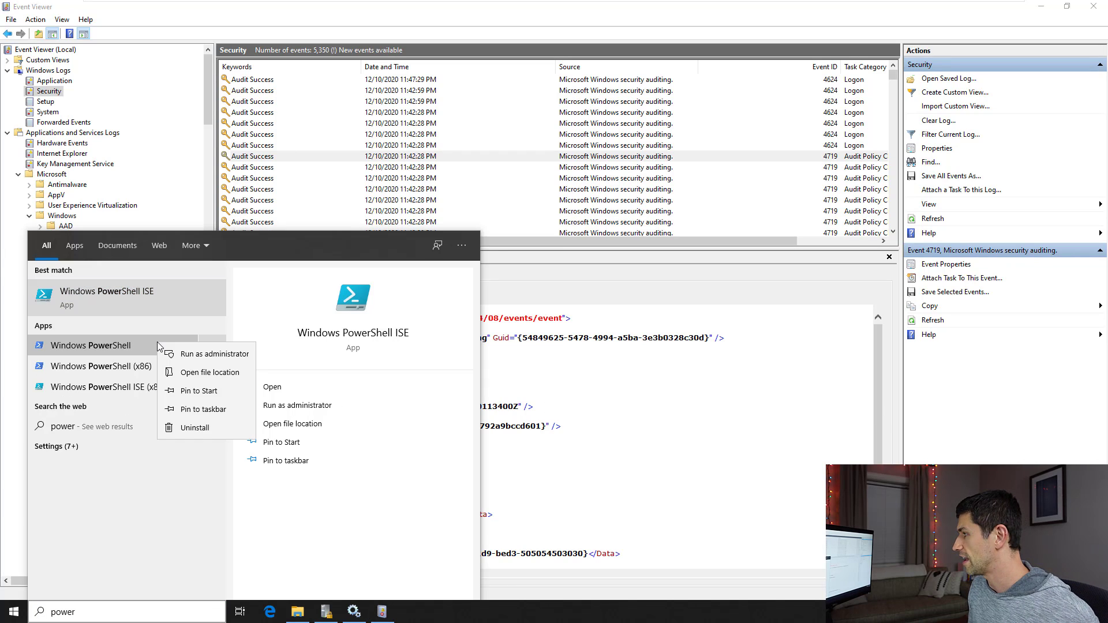
pyautogui.click(217, 355)
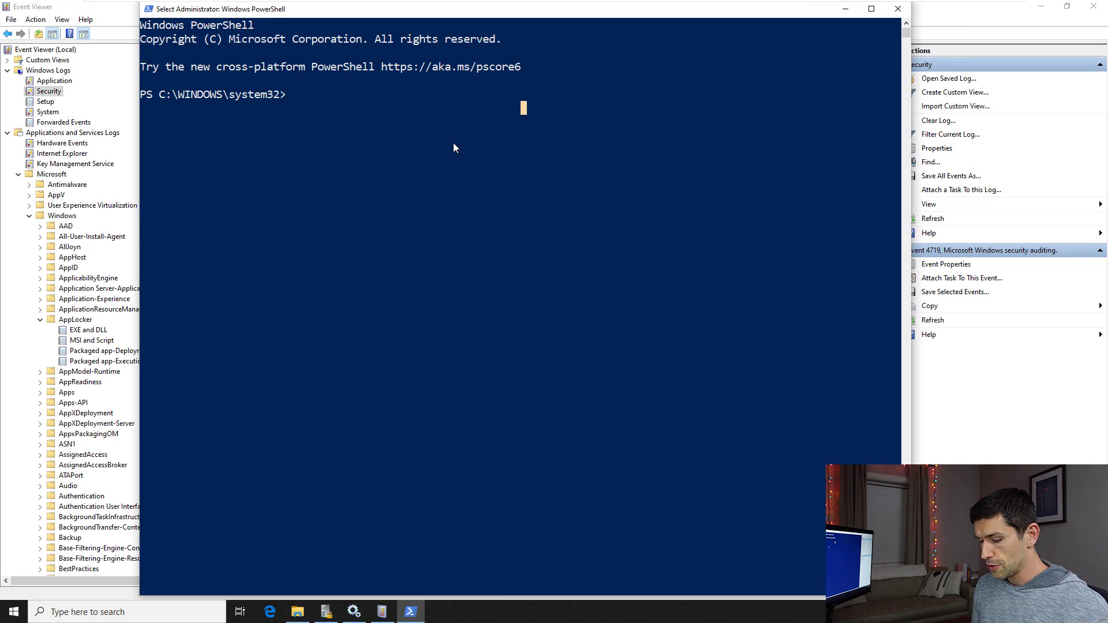
pyautogui.write('ge')
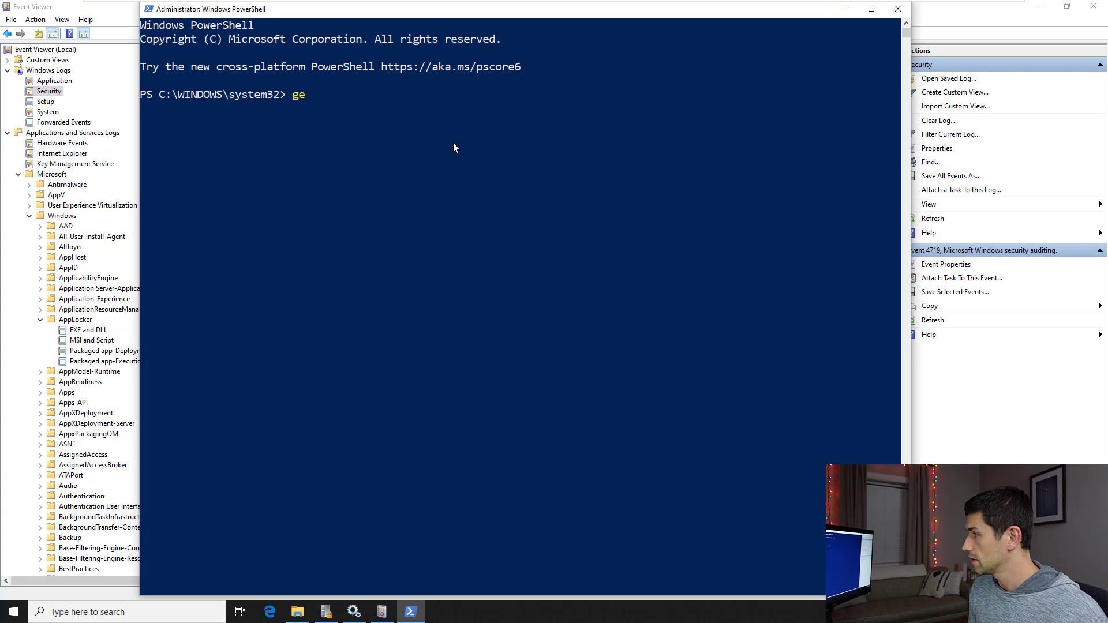
pyautogui.write('t-winevent')
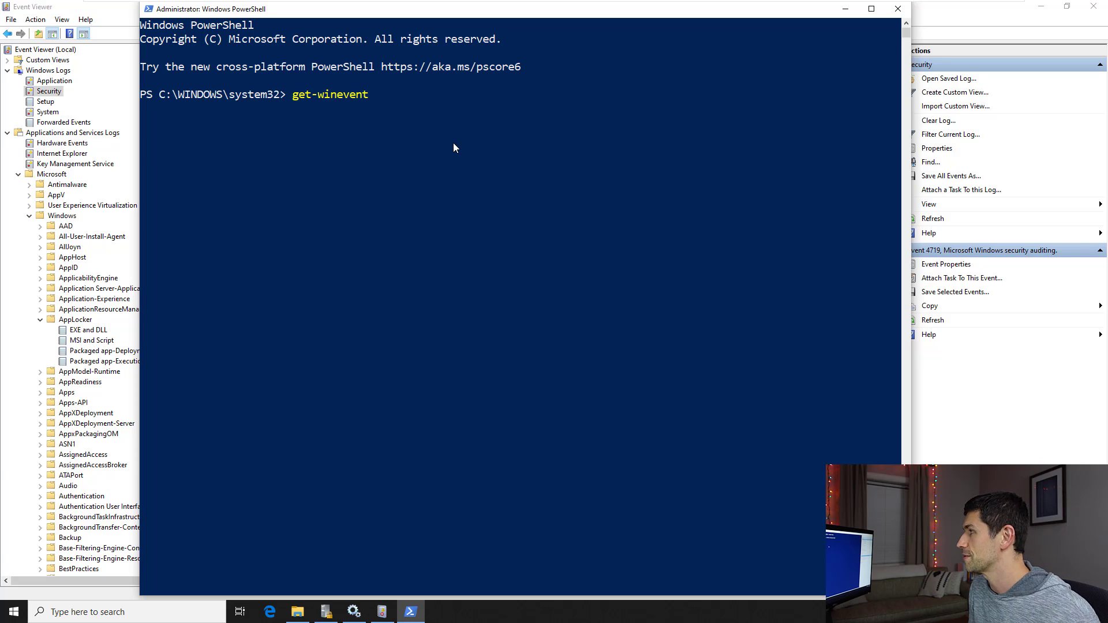
pyautogui.write('-')
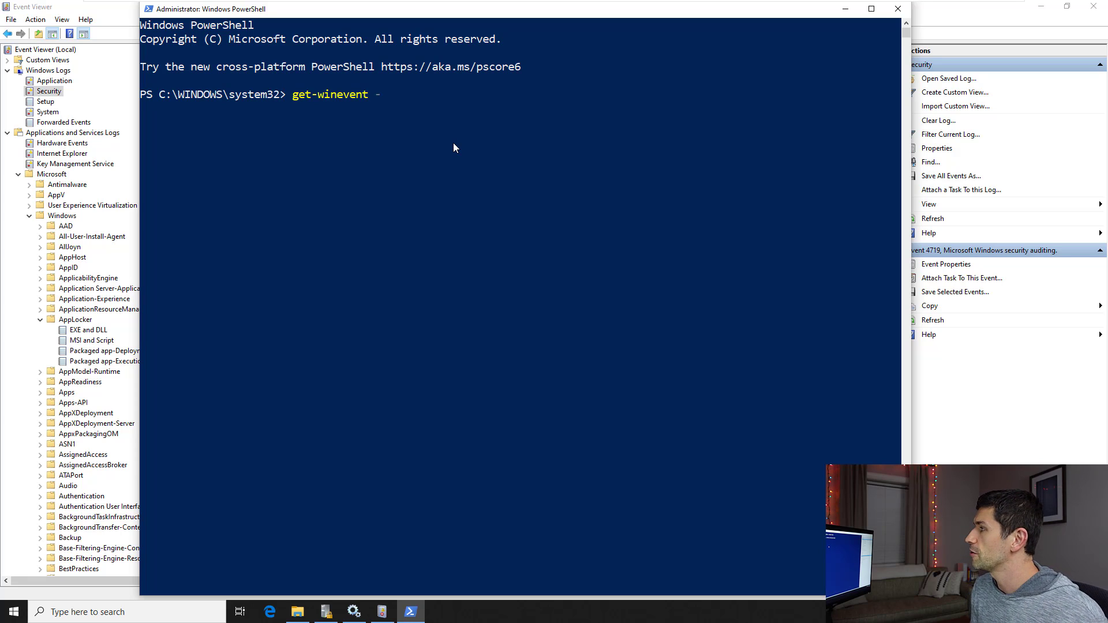
pyautogui.write('logn')
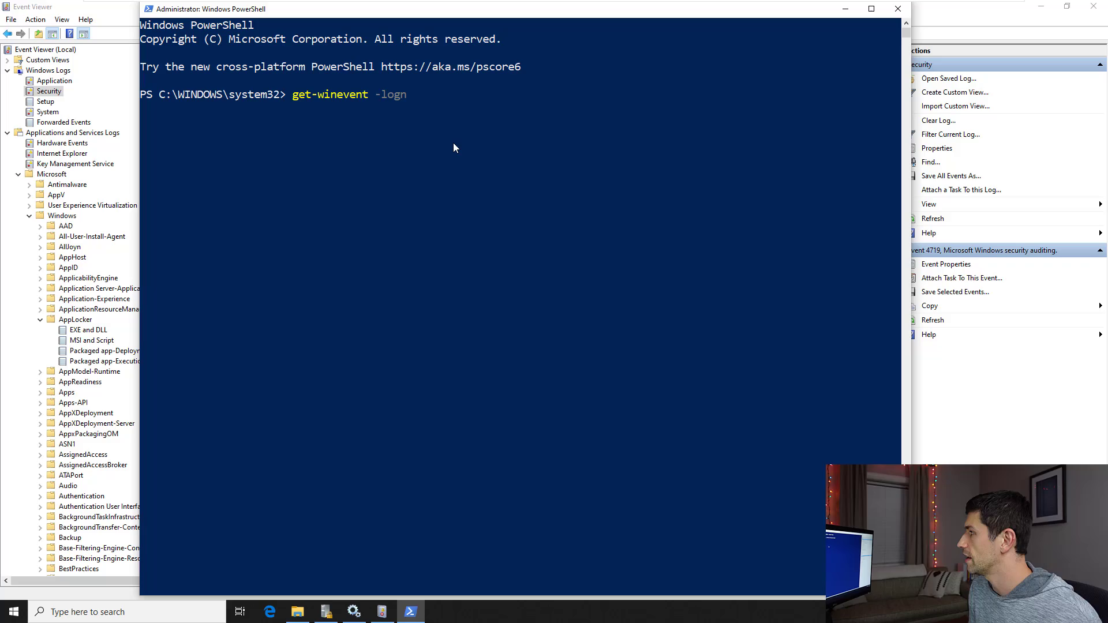
pyautogui.write('ame security')
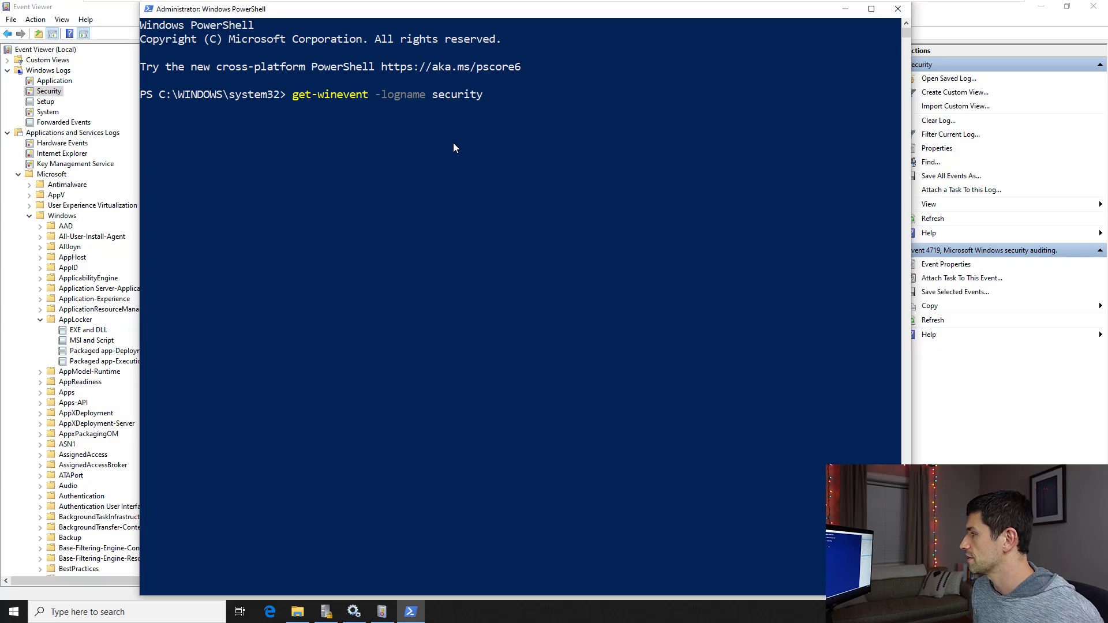
# Run get-winevent -logname security and examine the 4624 IDs, Information levels and logon messages
pyautogui.press('Return')
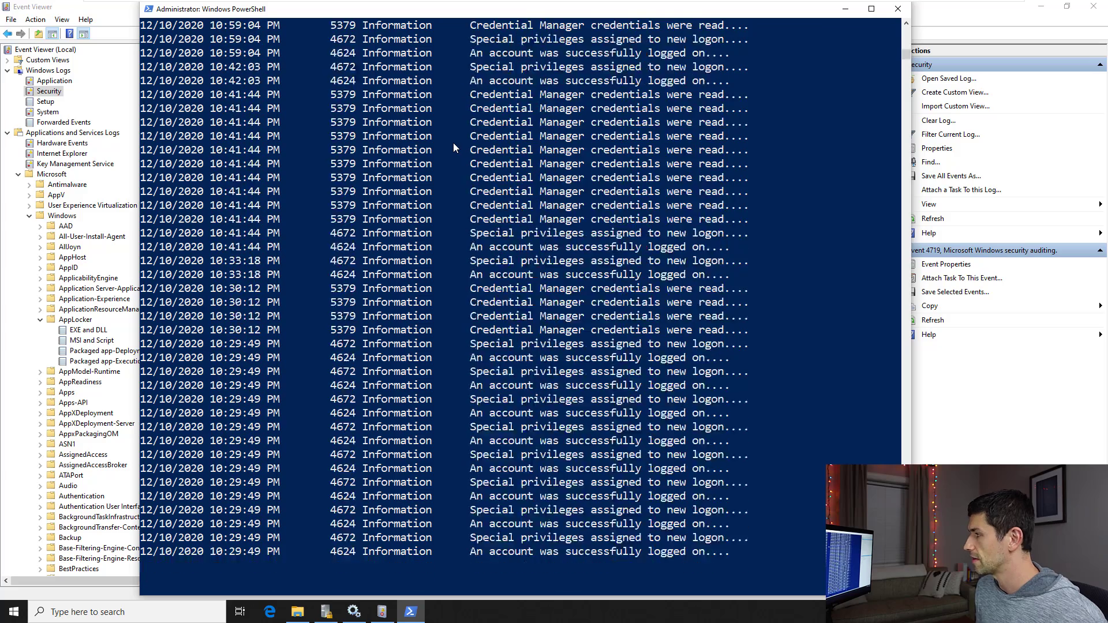
pyautogui.doubleClick(346, 248)
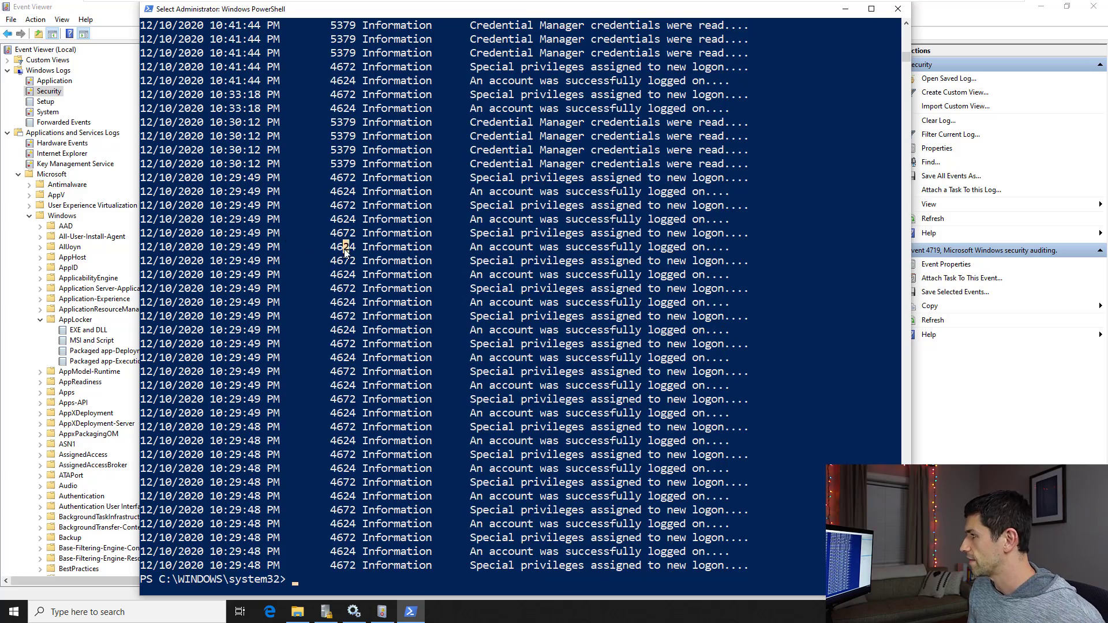
pyautogui.doubleClick(406, 249)
pyautogui.moveTo(471, 248); pyautogui.dragTo(672, 344)
pyautogui.click(650, 276)
pyautogui.scroll(20, 642, 234)
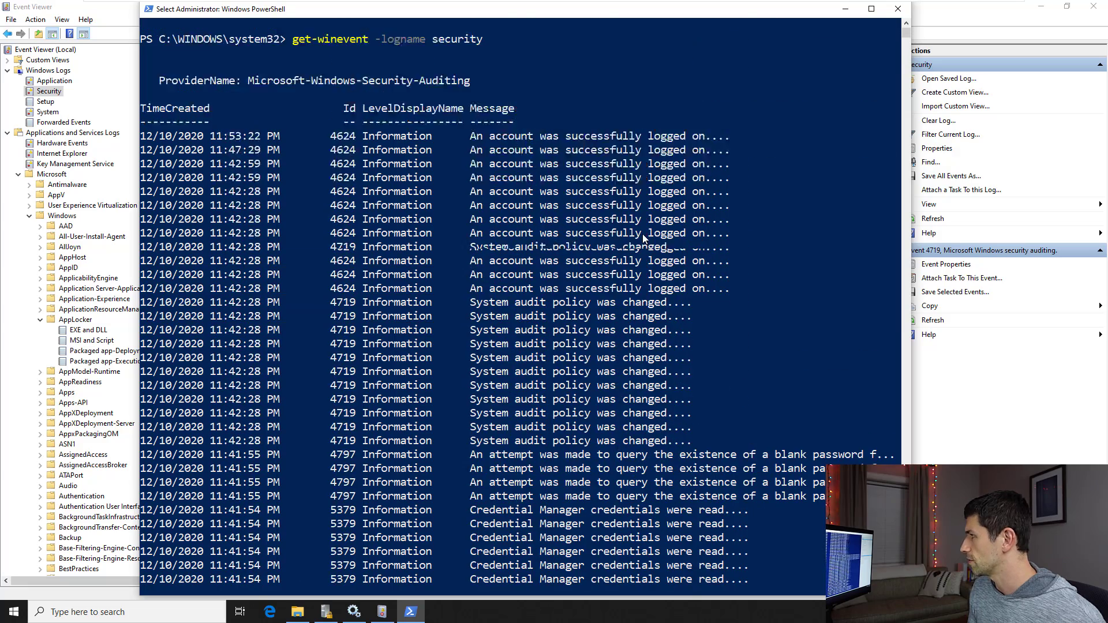
pyautogui.click(506, 206)
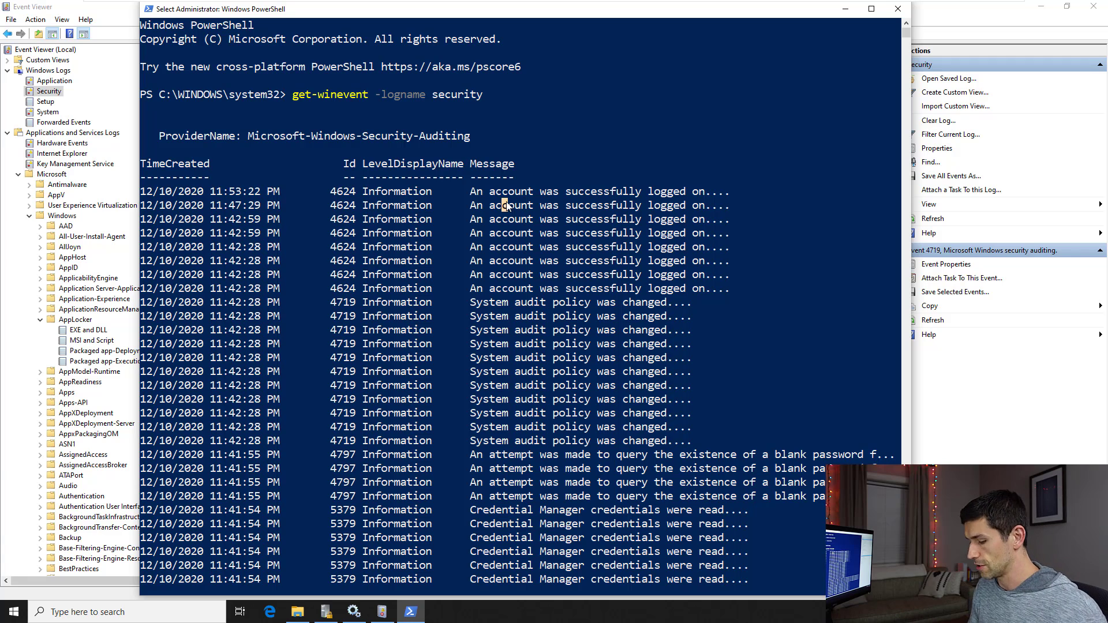
pyautogui.press('Up')
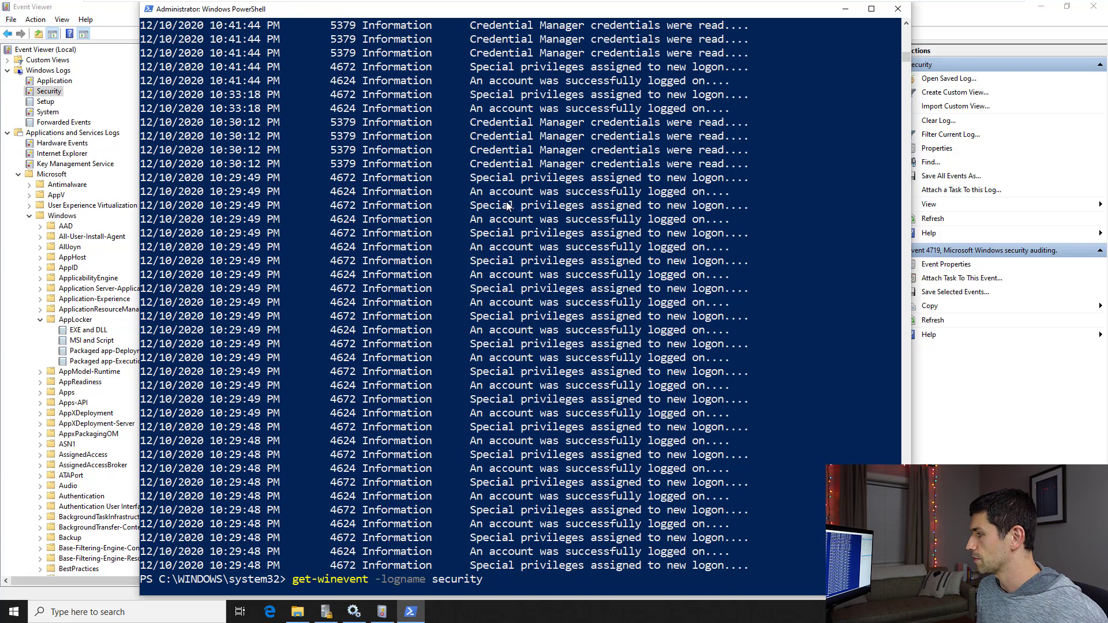
# Rewrite the command as get-winevent -filterhashtable @{logname="security";id=4624} and check the Id column
pyautogui.press('BackSpace')
pyautogui.press('BackSpace')
pyautogui.press('BackSpace')
pyautogui.press('BackSpace')
pyautogui.press('BackSpace')
pyautogui.press('BackSpace')
pyautogui.press('BackSpace')
pyautogui.press('BackSpace')
pyautogui.press('BackSpace')
pyautogui.press('BackSpace')
pyautogui.press('BackSpace')
pyautogui.press('BackSpace')
pyautogui.press('BackSpace')
pyautogui.press('BackSpace')
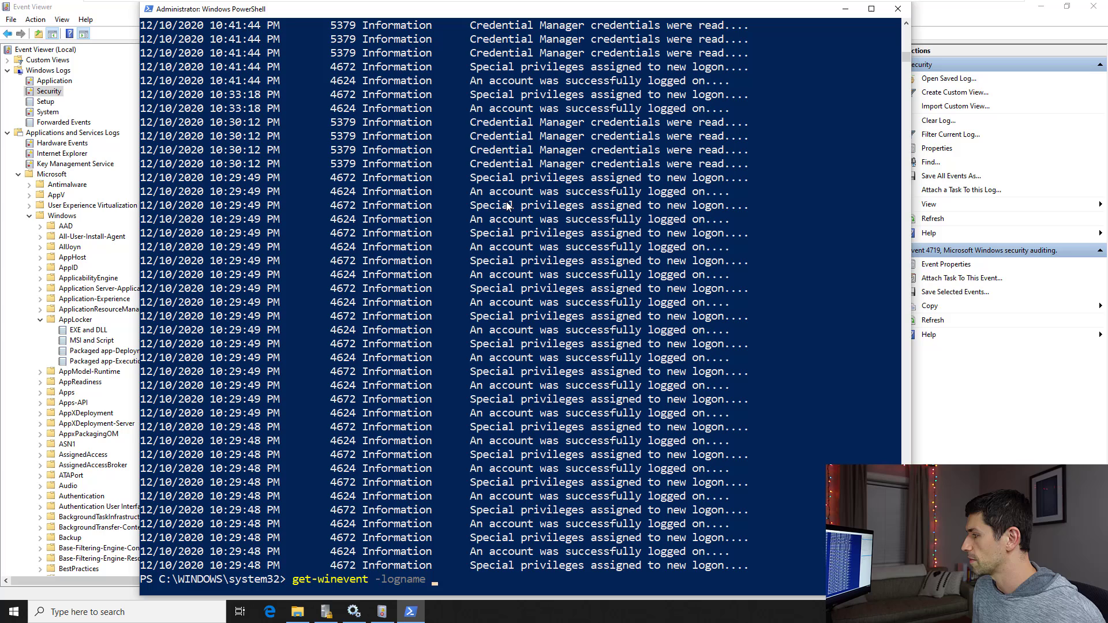
pyautogui.press('BackSpace')
pyautogui.press('BackSpace')
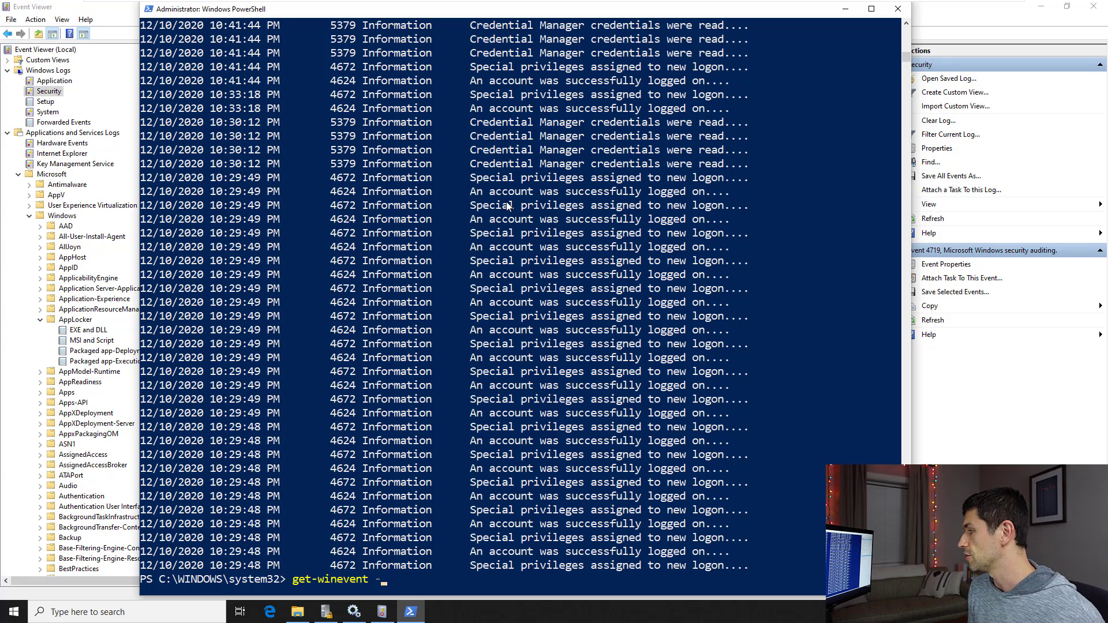
pyautogui.write('filterha')
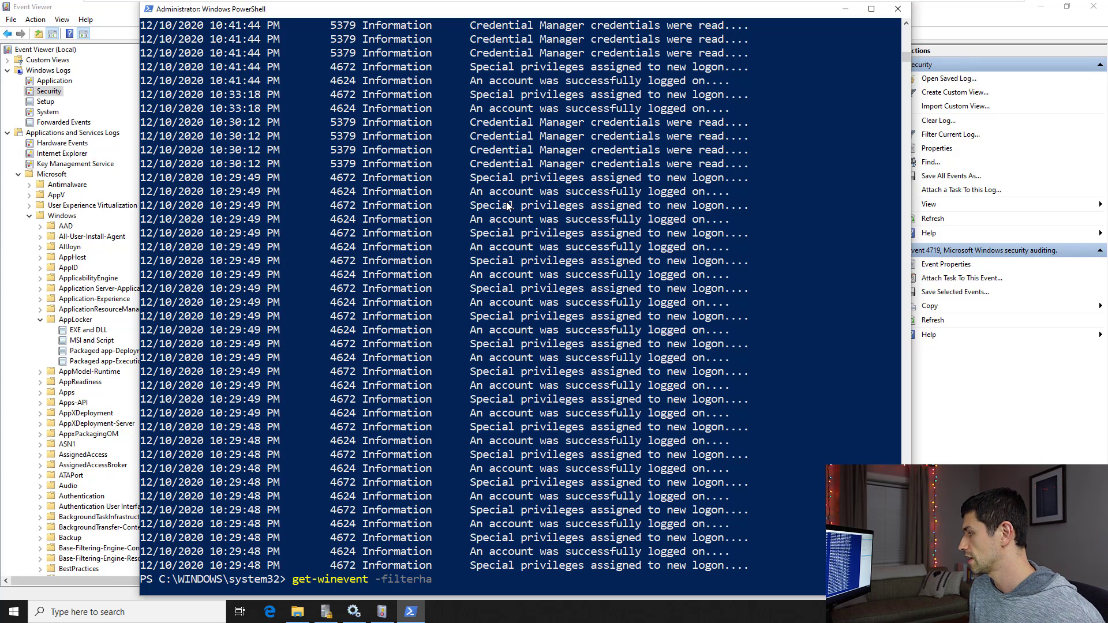
pyautogui.write('shtable')
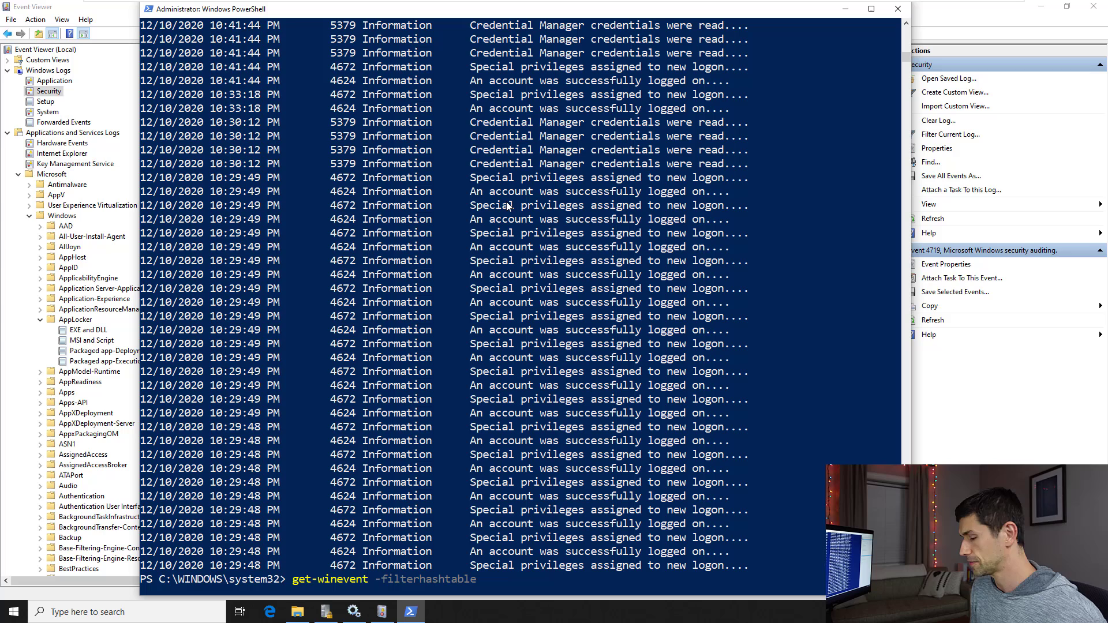
pyautogui.write(' @{')
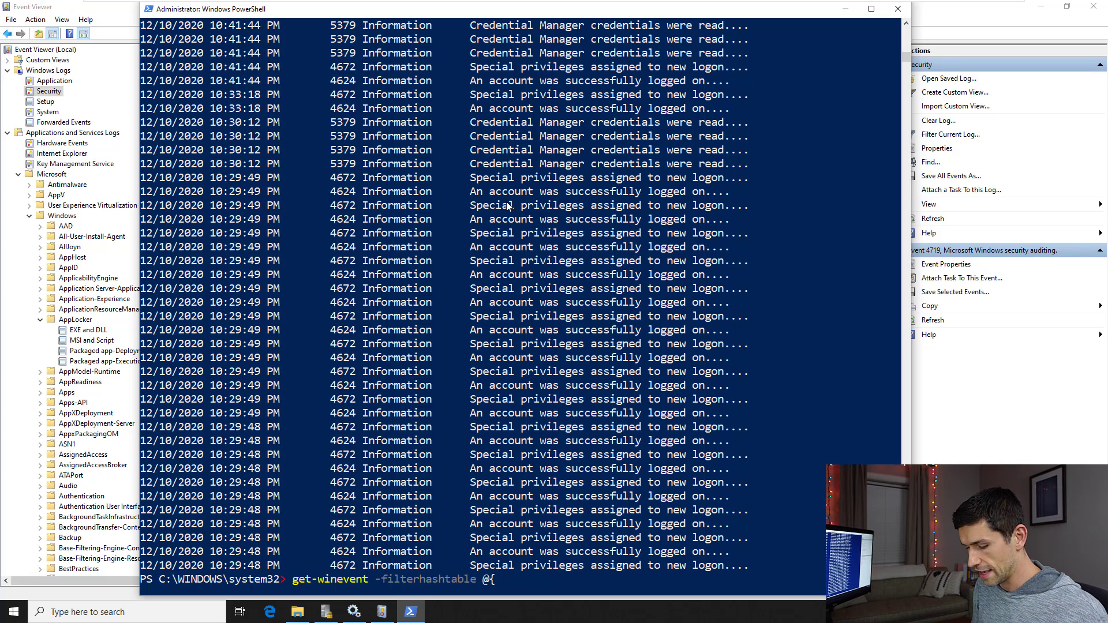
pyautogui.write('logname=')
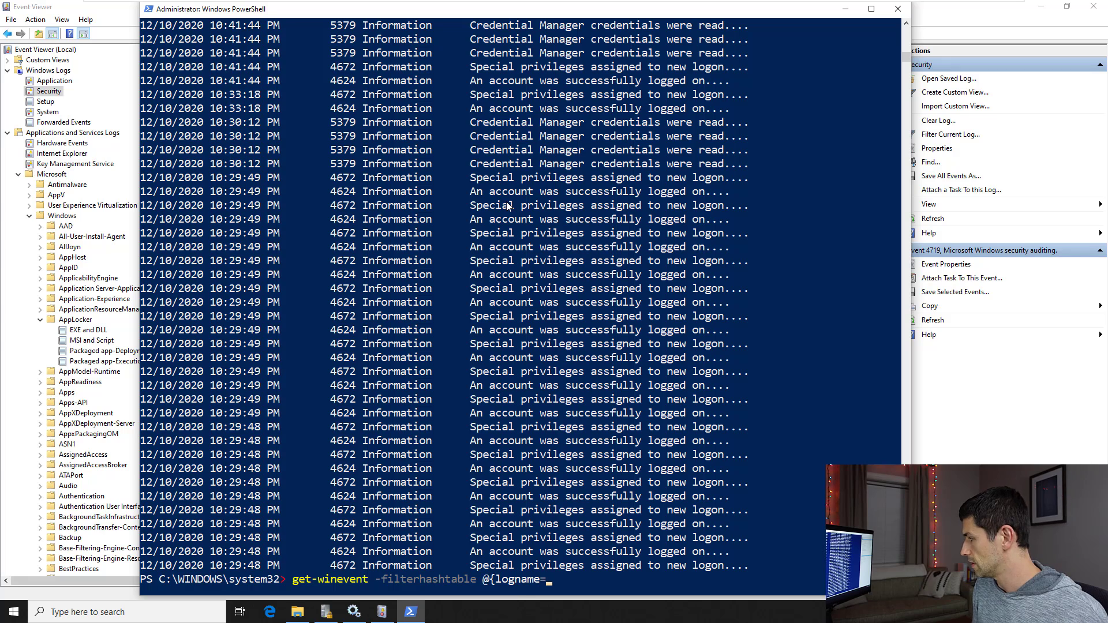
pyautogui.write('"security')
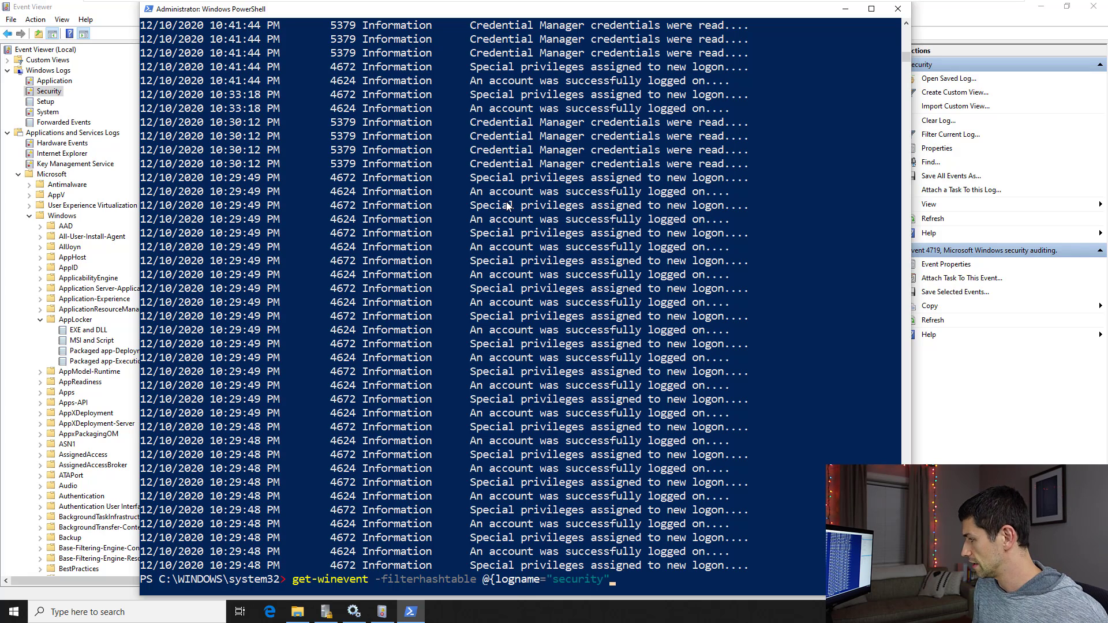
pyautogui.write('";')
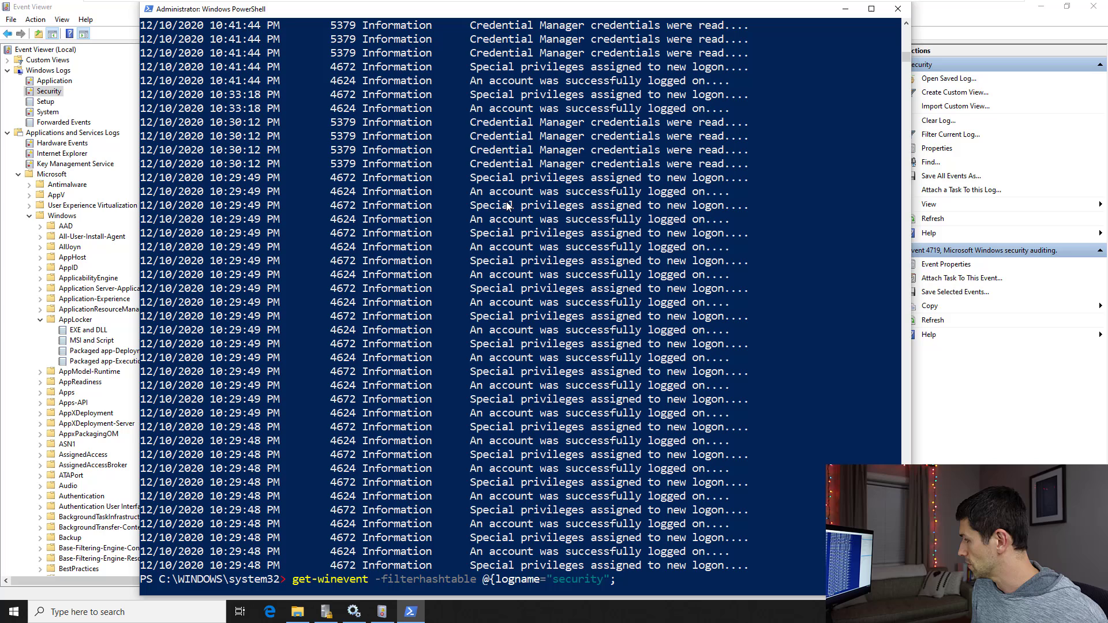
pyautogui.write('id=4')
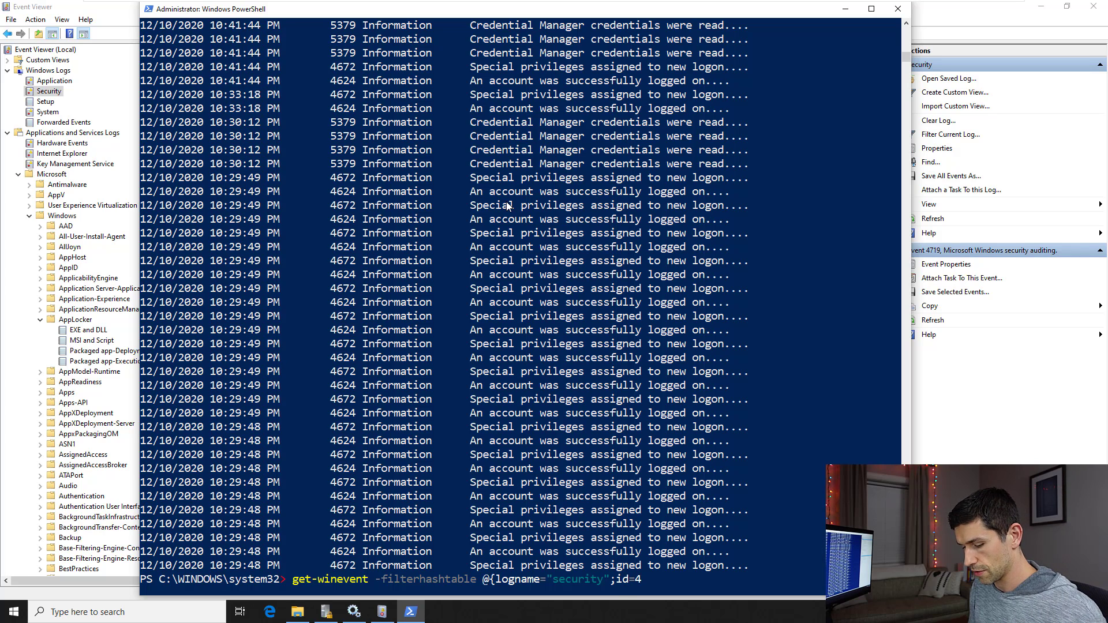
pyautogui.write('624')
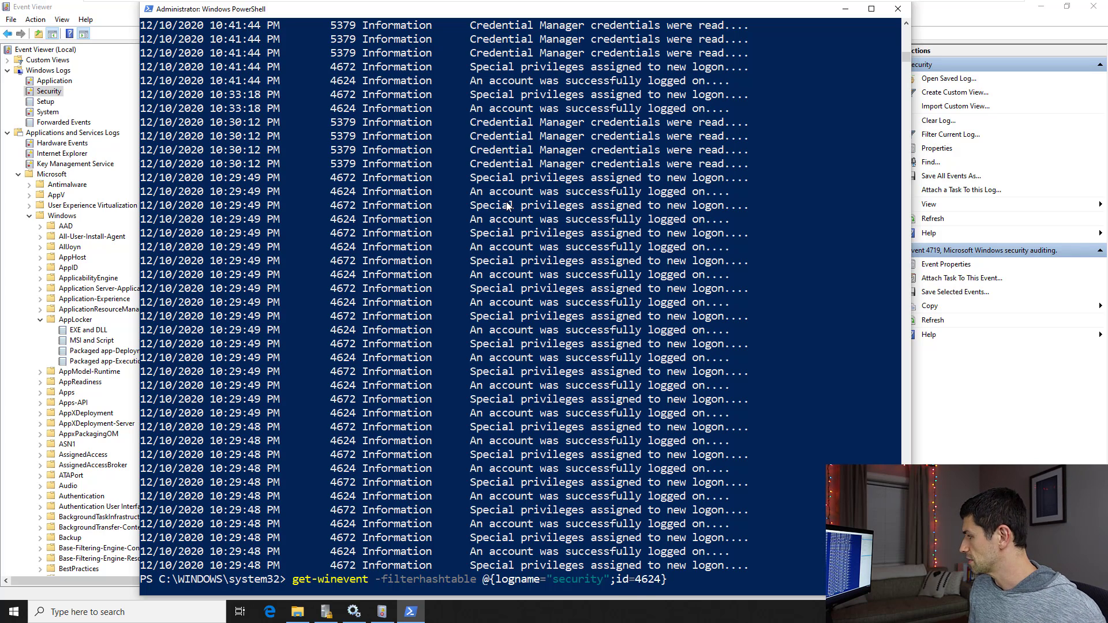
pyautogui.moveTo(497, 582); pyautogui.dragTo(648, 579)
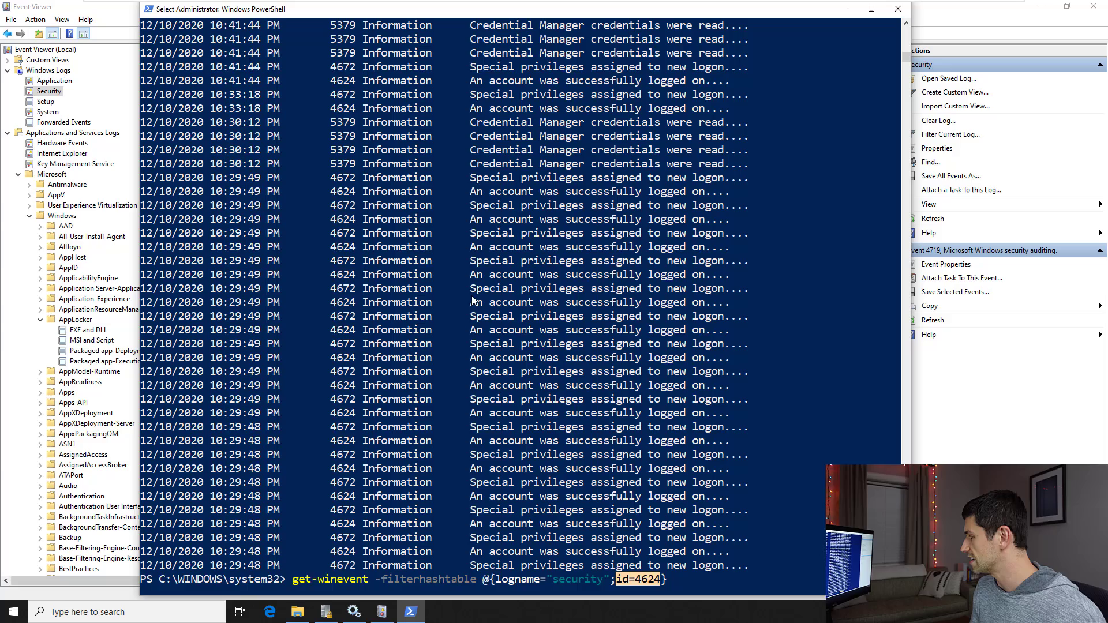
pyautogui.press('Return')
pyautogui.scroll(20, 390, 249)
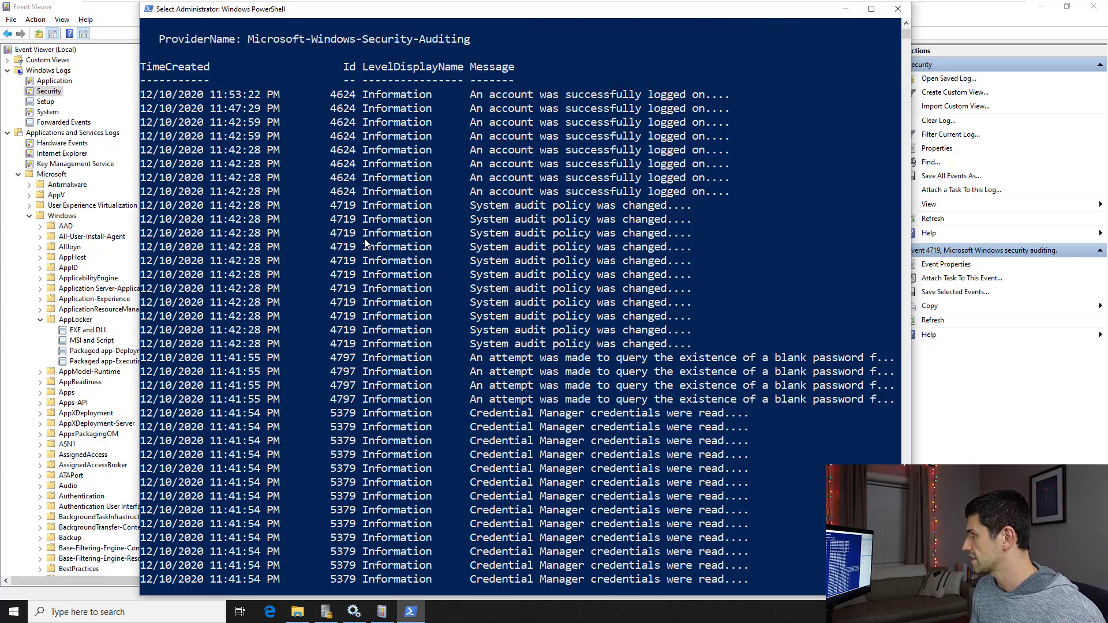
pyautogui.doubleClick(348, 150)
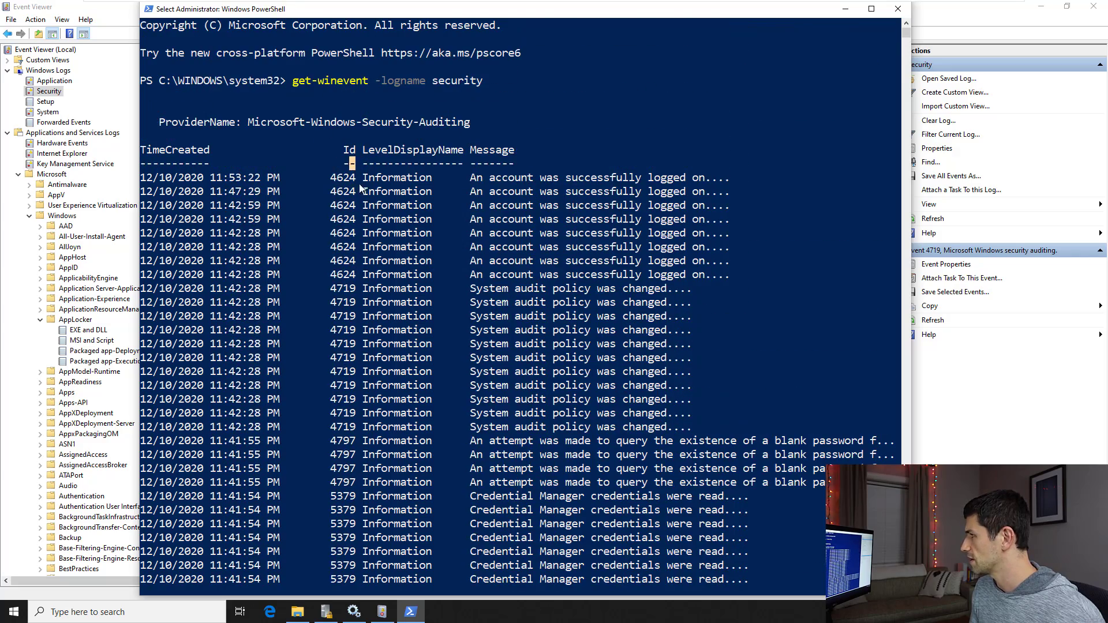
pyautogui.press('Escape')
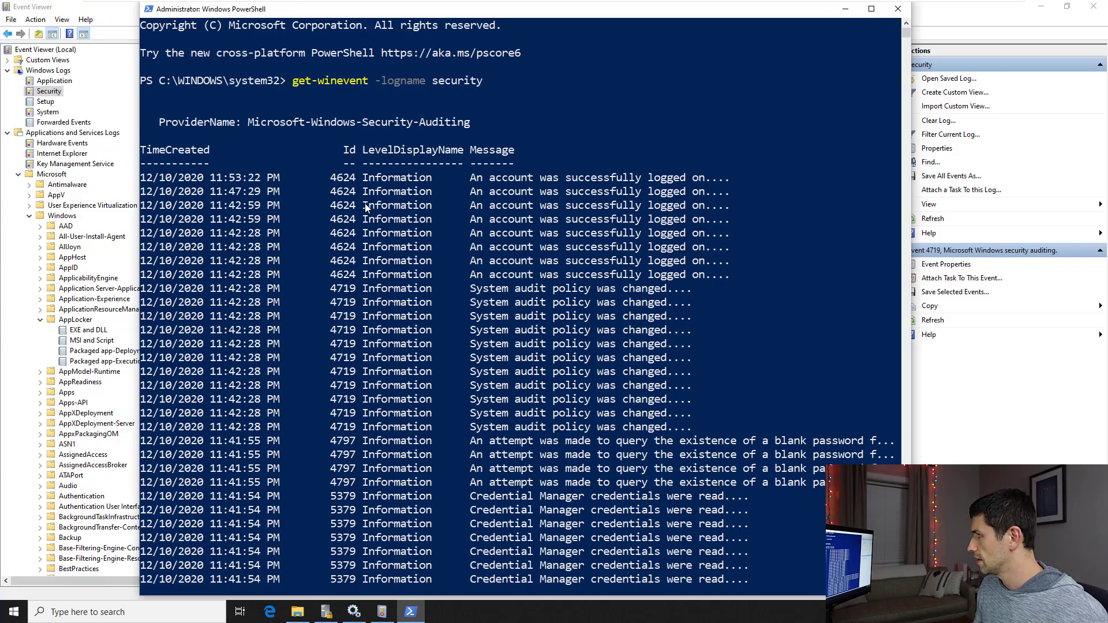
pyautogui.scroll(-20, 366, 208)
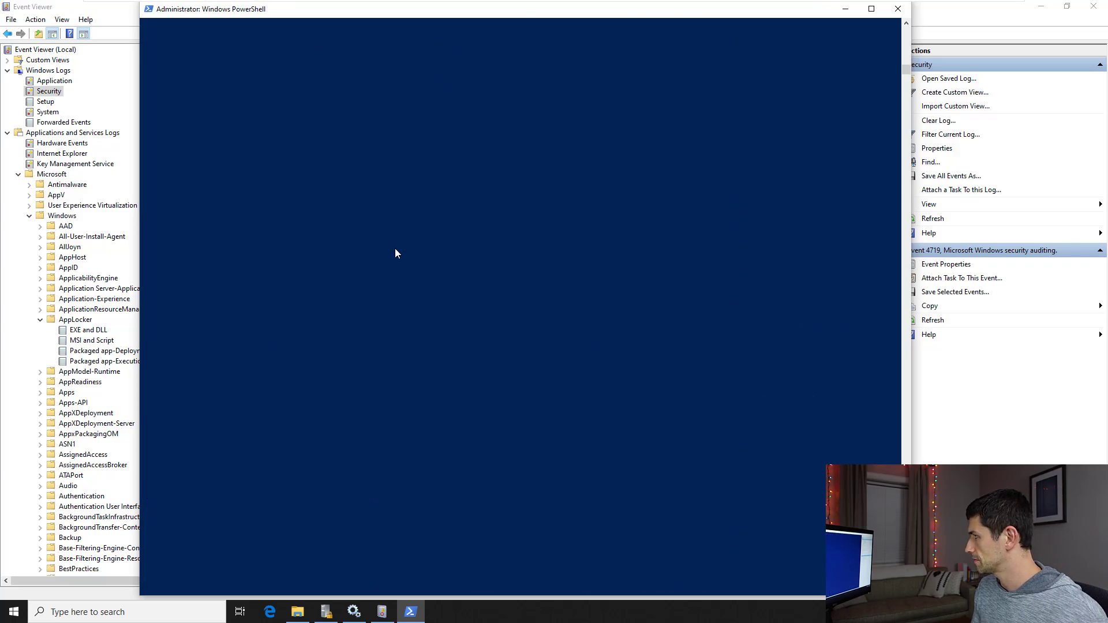
pyautogui.scroll(10, 396, 249)
# Run the 4624 filterhashtable query, then rerun it piped to Format-List for full event details
pyautogui.click(420, 237)
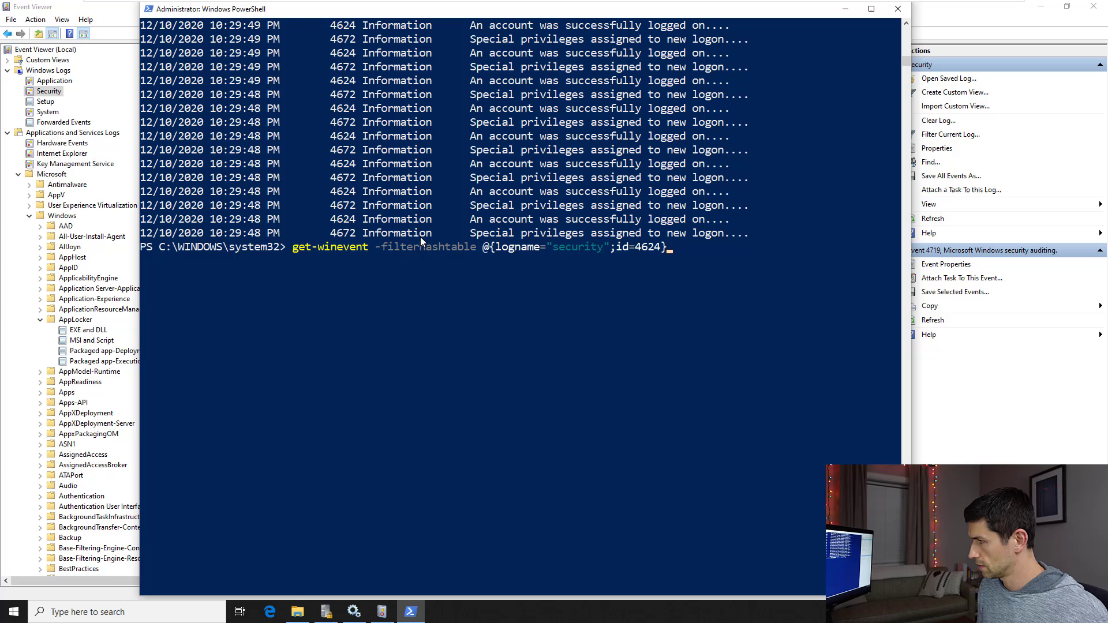
pyautogui.press('Return')
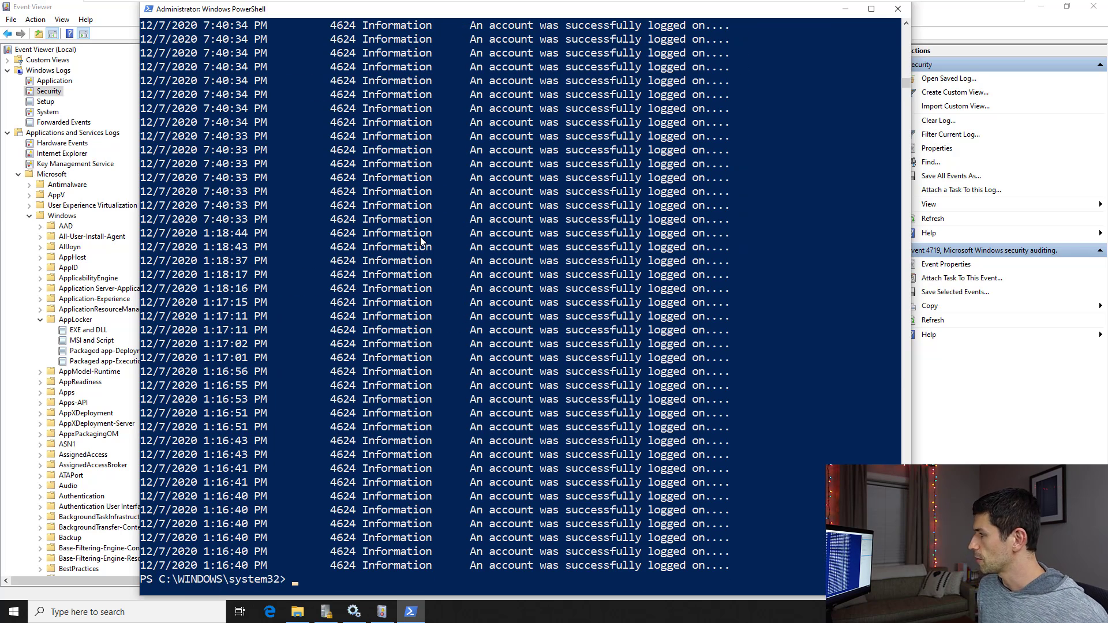
pyautogui.press('Up')
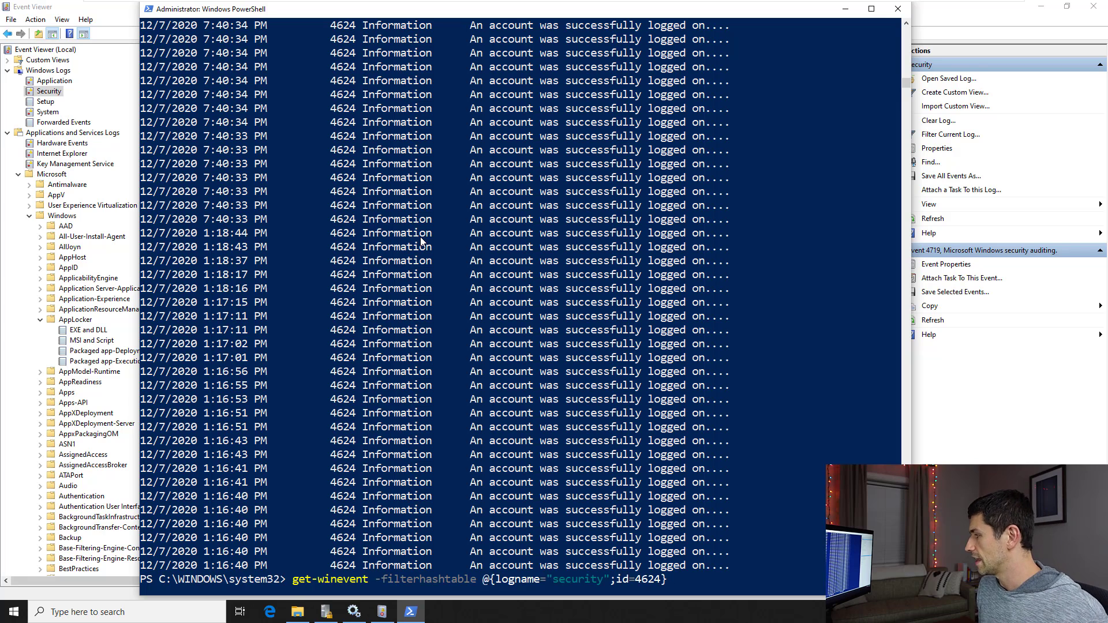
pyautogui.write('| ')
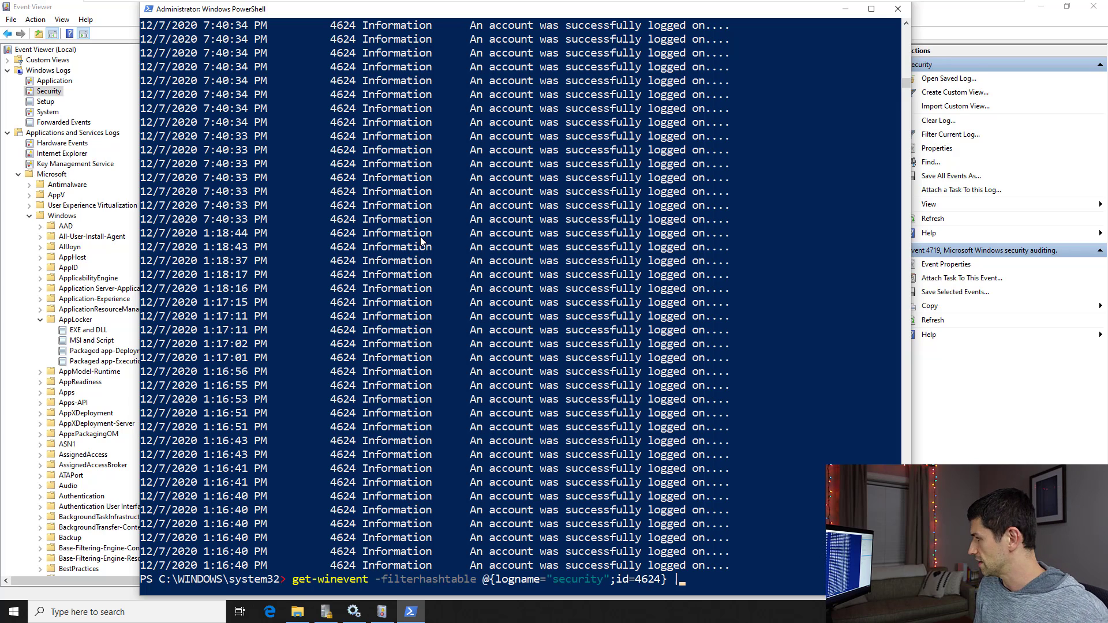
pyautogui.write('format-list')
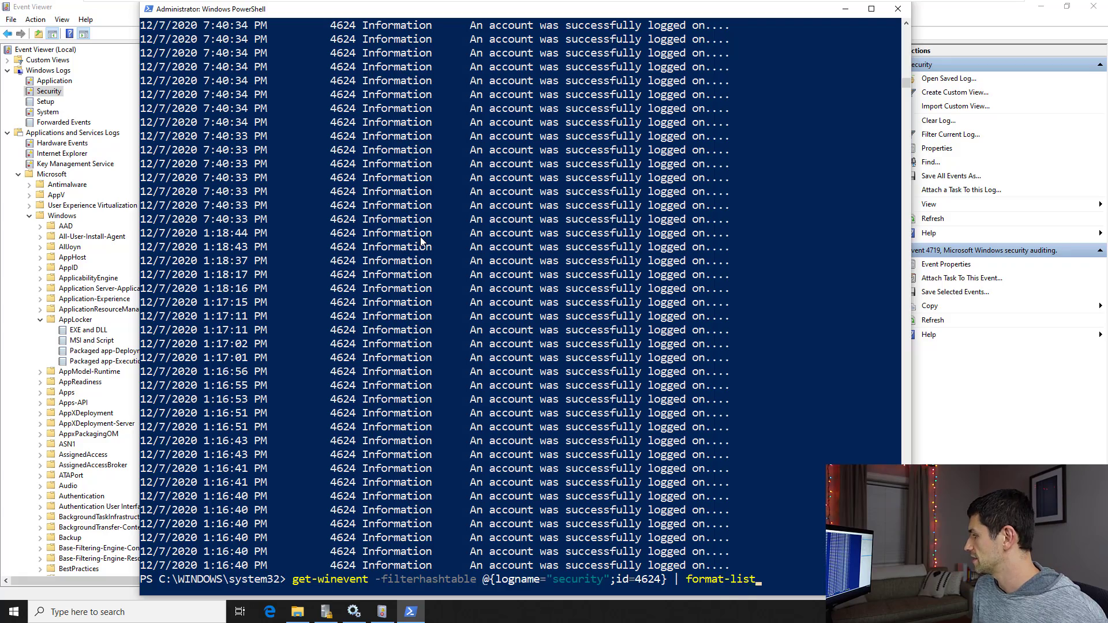
pyautogui.press('Tab')
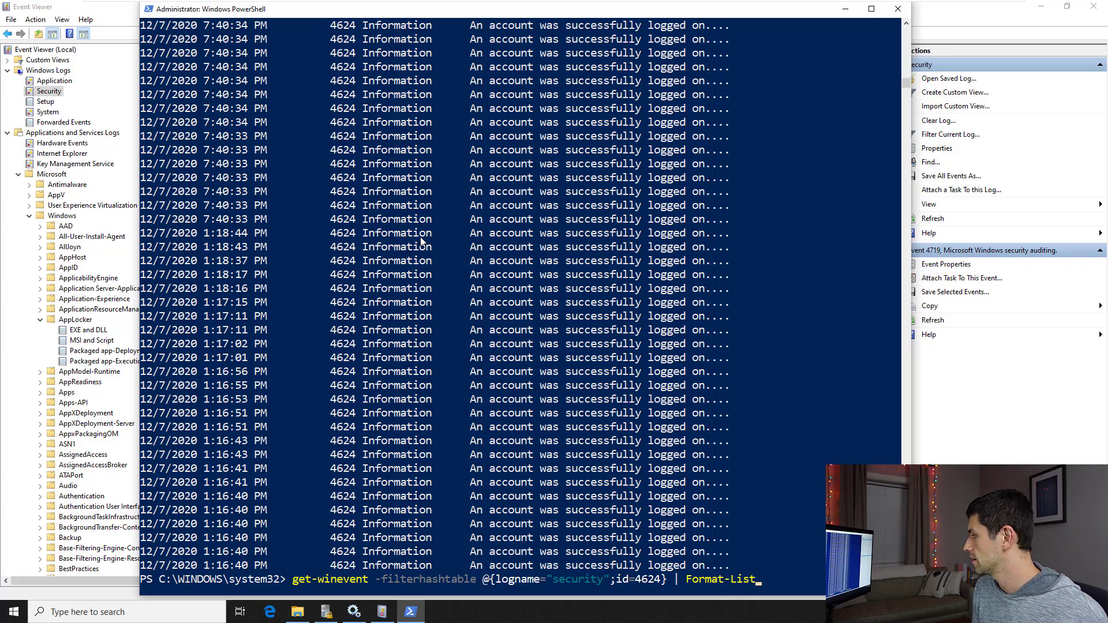
pyautogui.press('Return')
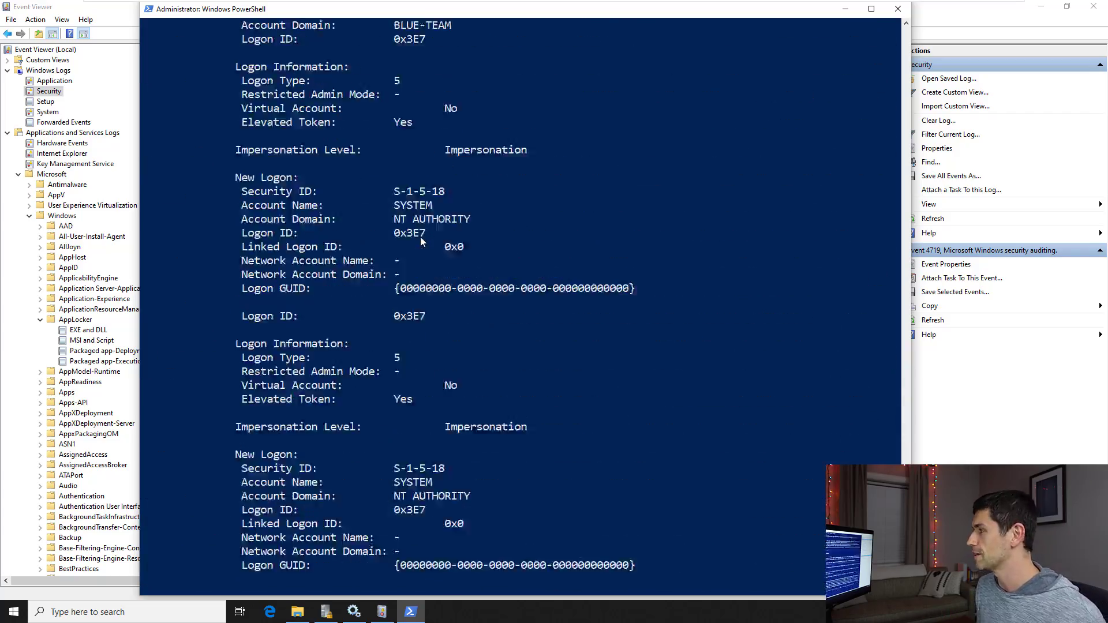
# Rerun the 4624 query piped to Out-GridView, browse the grid of logon events, then close it
pyautogui.press('Up')
pyautogui.press('BackSpace')
pyautogui.press('BackSpace')
pyautogui.press('BackSpace')
pyautogui.press('BackSpace')
pyautogui.press('BackSpace')
pyautogui.press('BackSpace')
pyautogui.press('BackSpace')
pyautogui.press('BackSpace')
pyautogui.press('BackSpace')
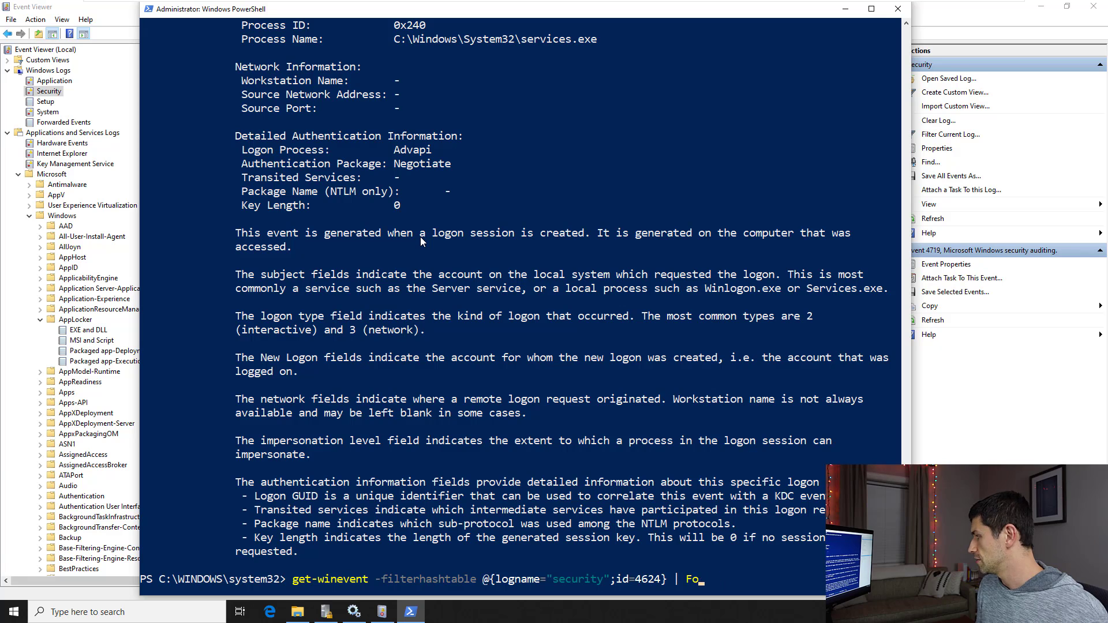
pyautogui.press('BackSpace')
pyautogui.press('BackSpace')
pyautogui.write('ogv')
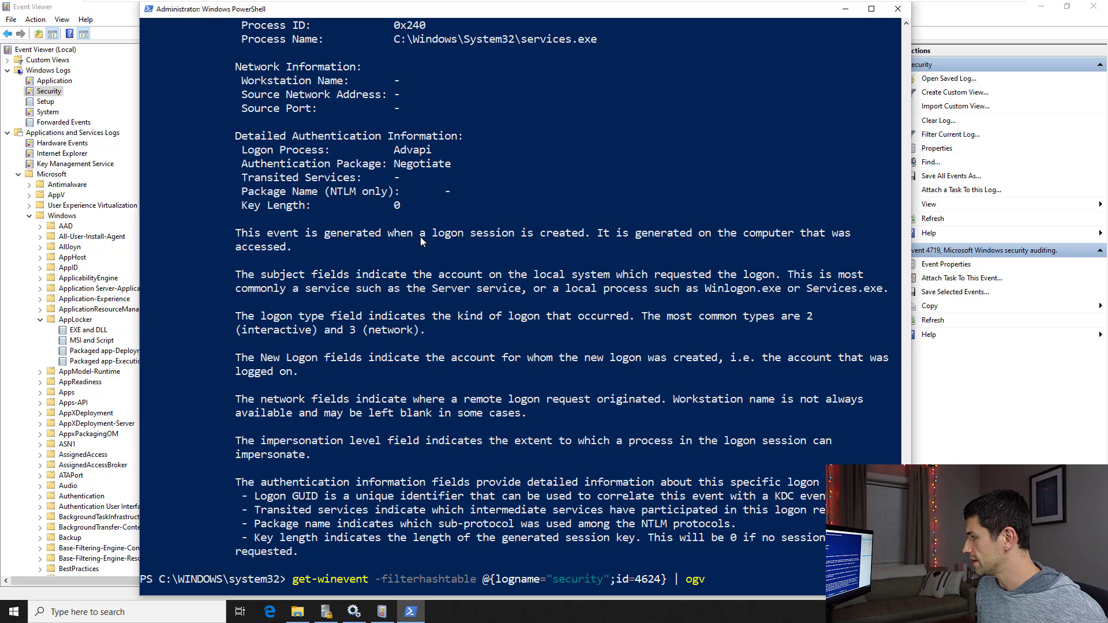
pyautogui.press('BackSpace')
pyautogui.press('BackSpace')
pyautogui.write('ut-gridview')
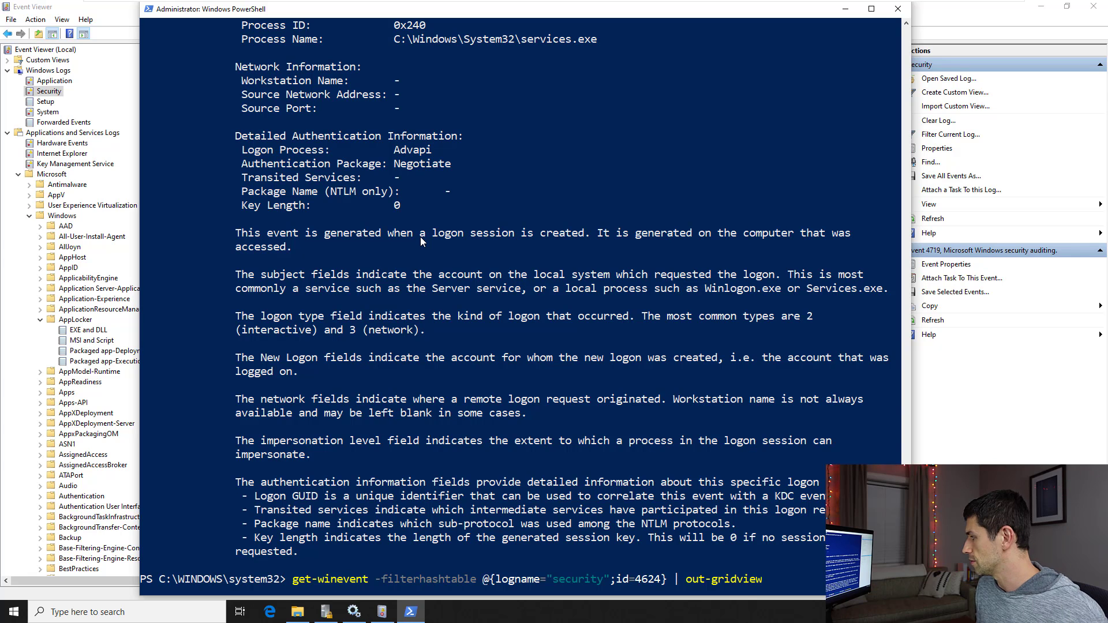
pyautogui.press('Return')
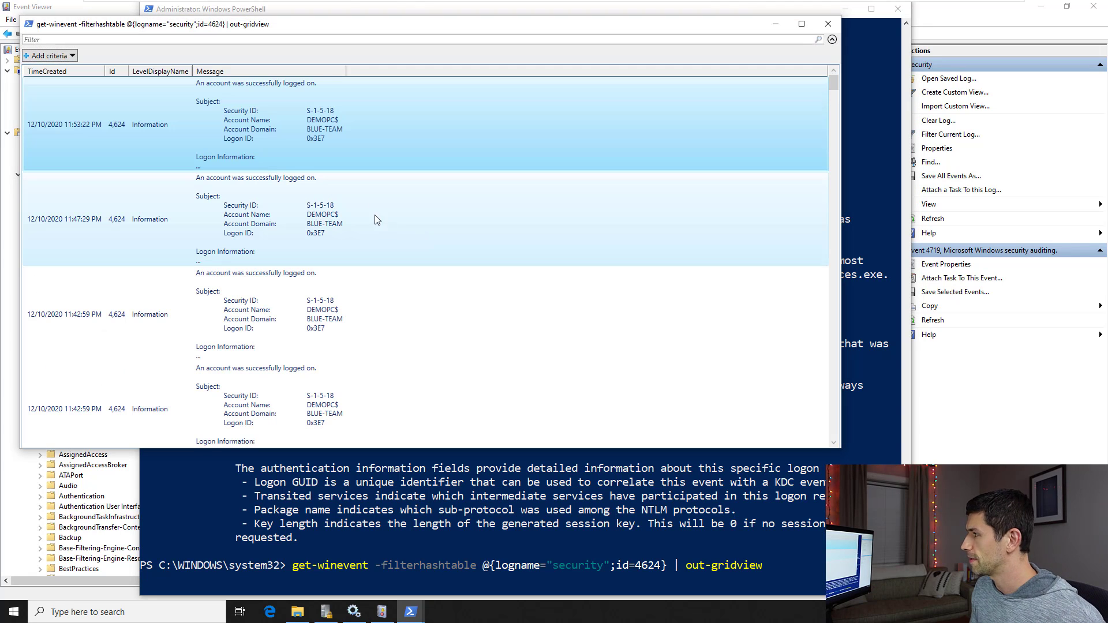
pyautogui.scroll(-5, 364, 208)
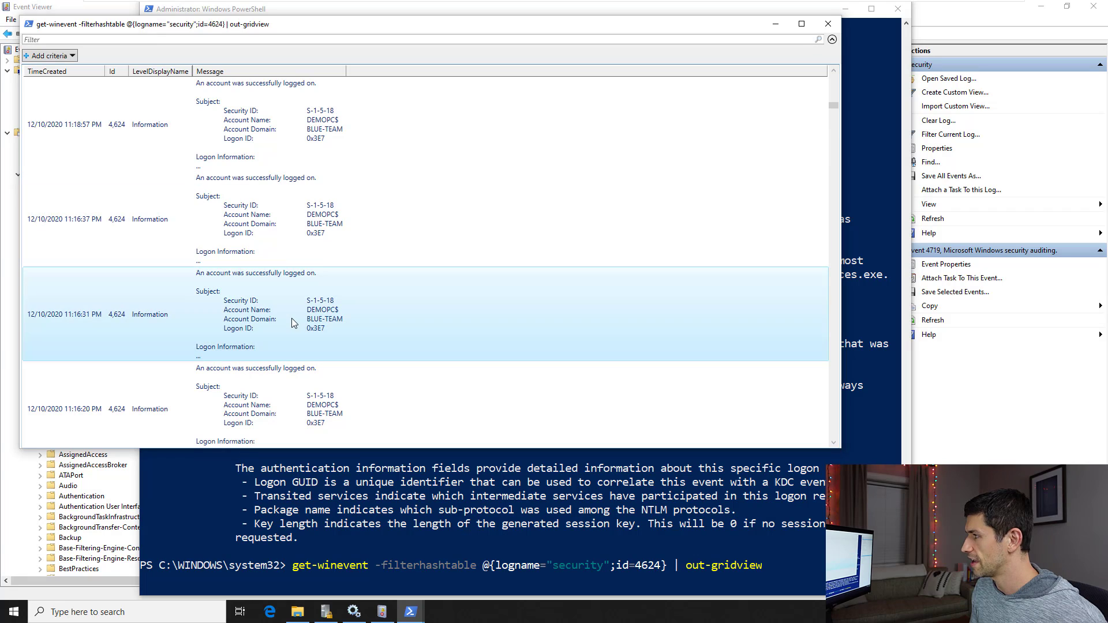
pyautogui.click(293, 208)
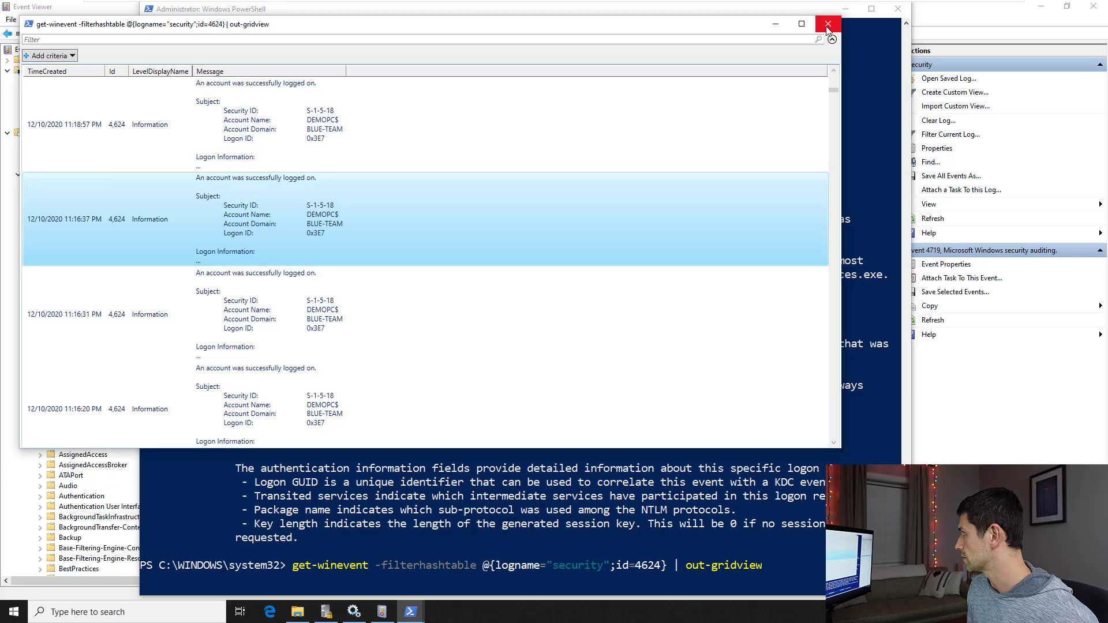
pyautogui.click(828, 25)
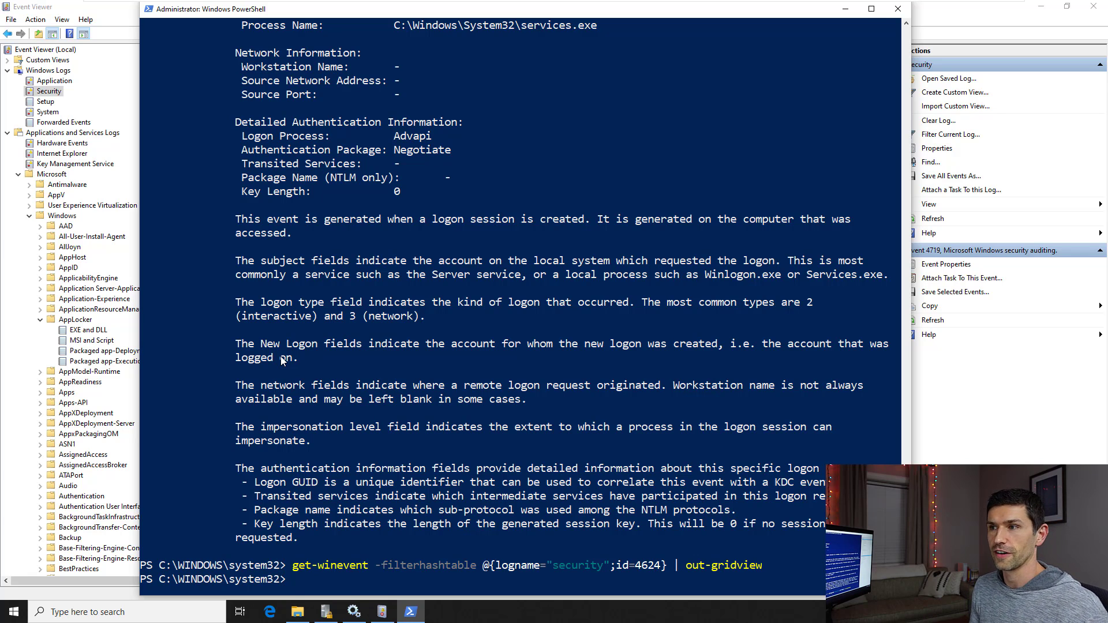
# Recheck the 4719 event's XML data lines in Event Viewer, then minimize it back to PowerShell
pyautogui.click(90, 6)
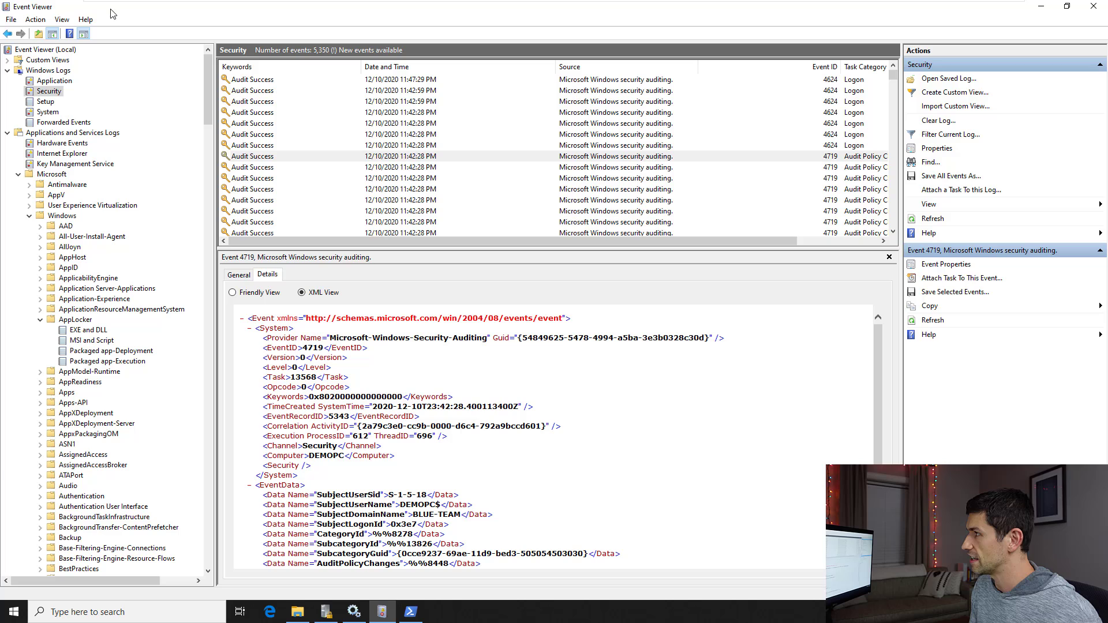
pyautogui.scroll(-1, 313, 341)
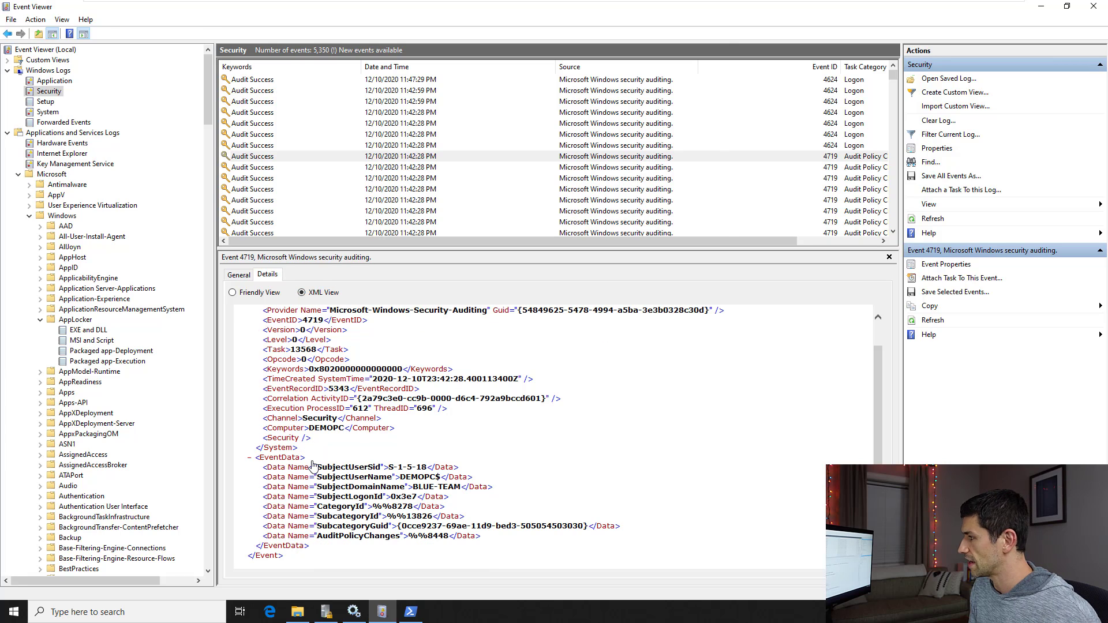
pyautogui.moveTo(346, 408); pyautogui.dragTo(315, 359)
pyautogui.click(418, 349)
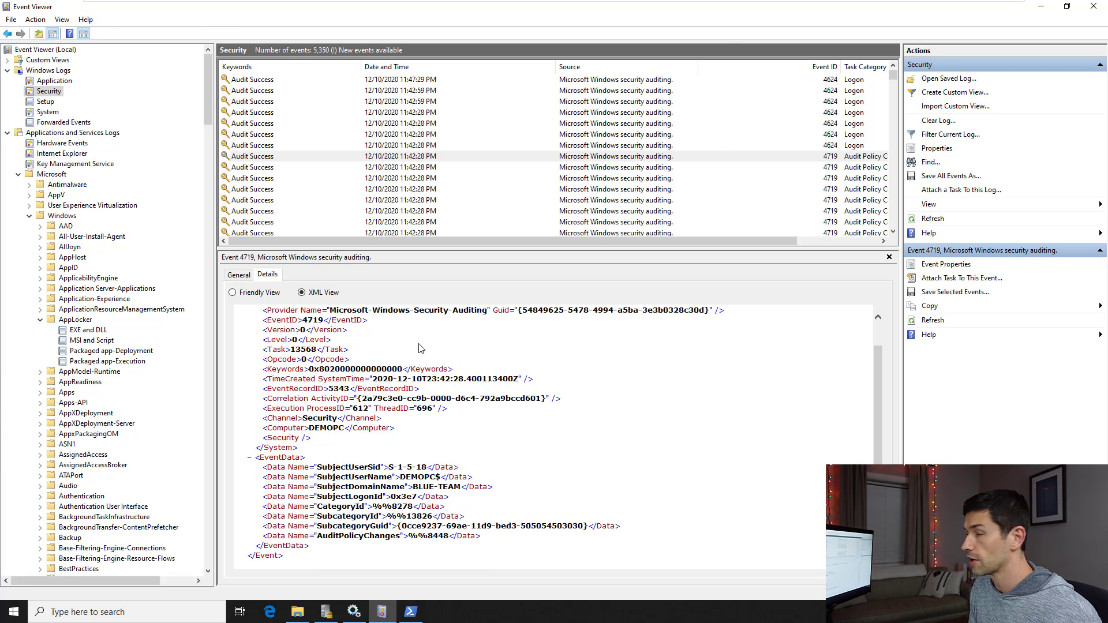
pyautogui.click(1041, 7)
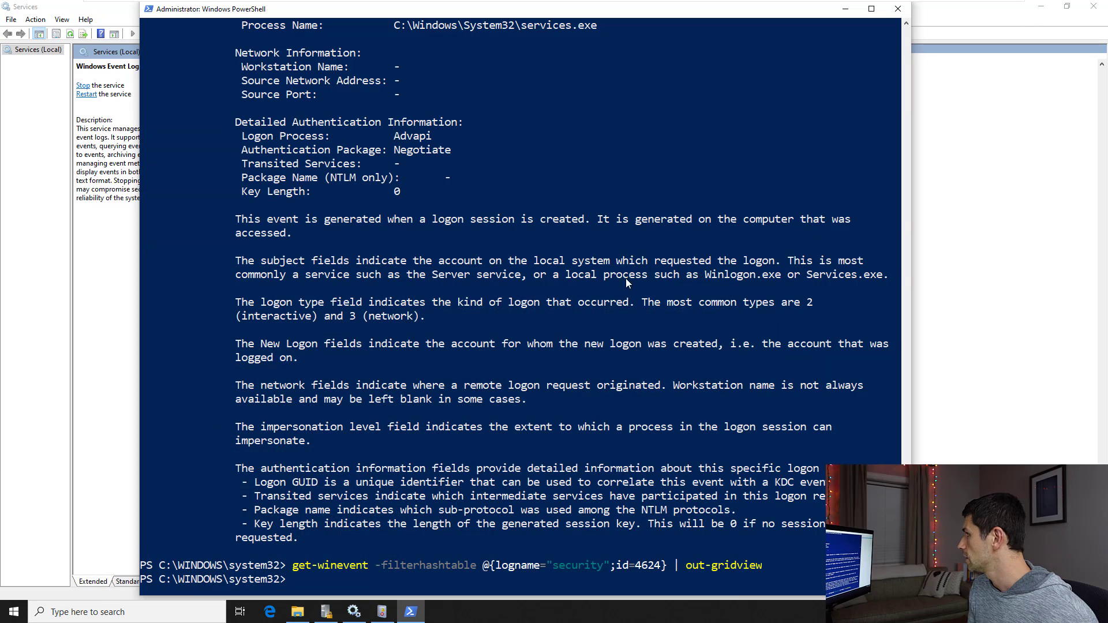
pyautogui.click(493, 260)
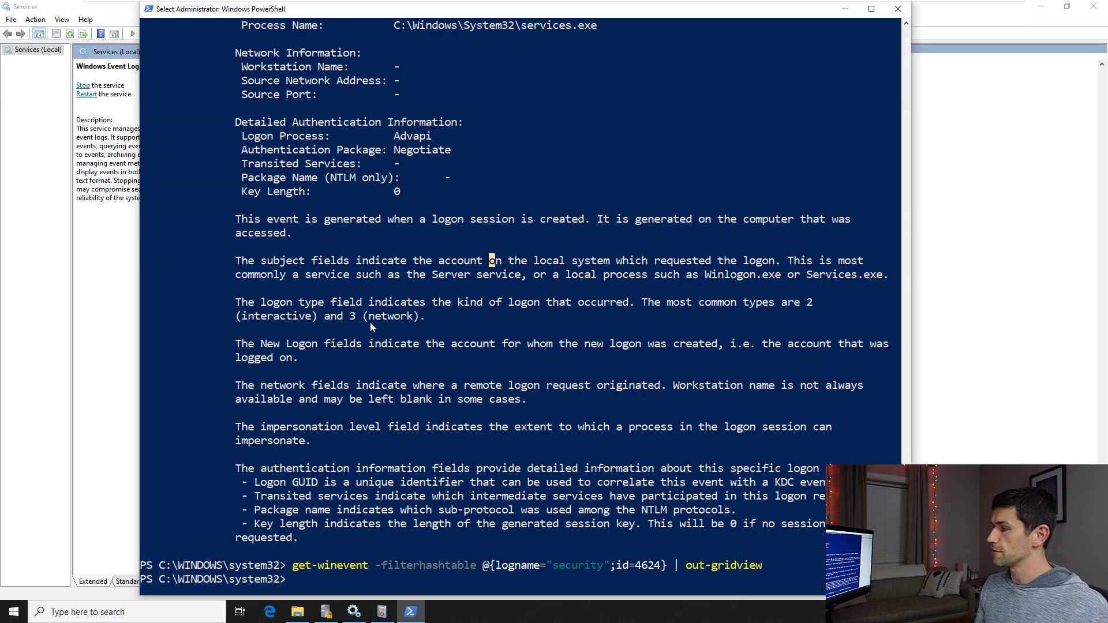
# Load the Microsoft-Windows-Security-Auditing provider into $provider with Get-WinEvent -ListProvider
pyautogui.press('Escape')
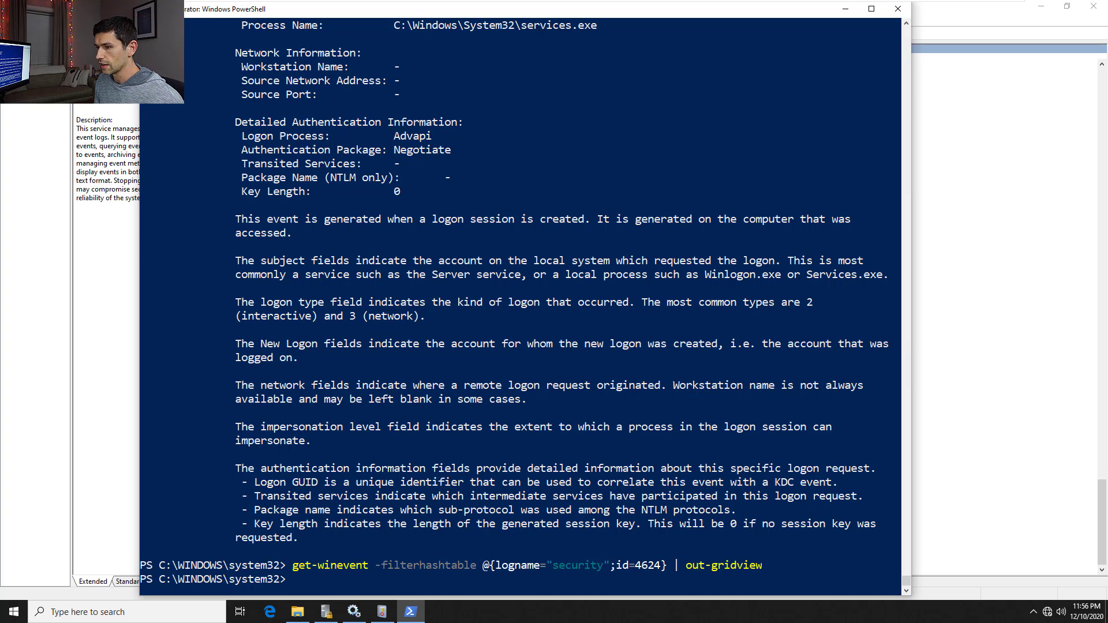
pyautogui.rightClick(348, 321)
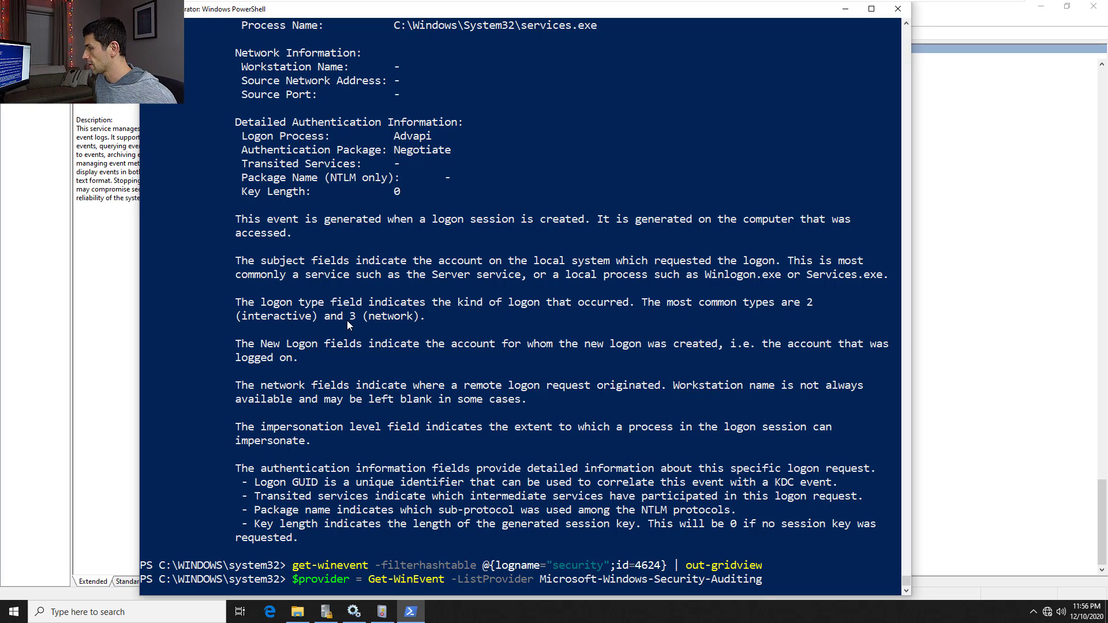
pyautogui.press('Return')
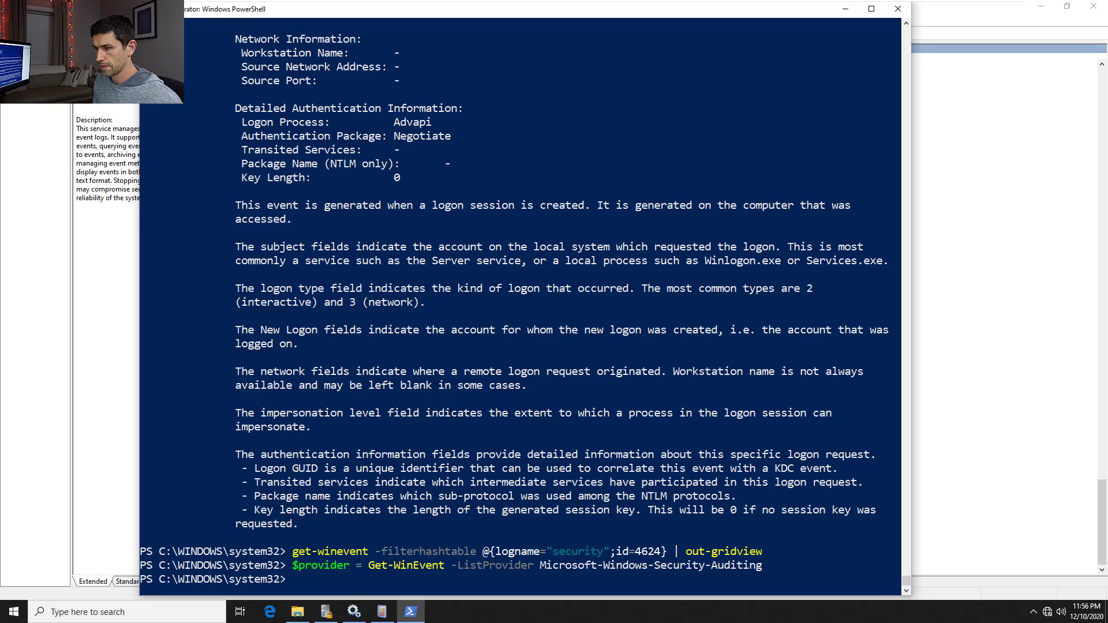
# Filter $provider.events to ID 4624 and print its id, template and description as a list
pyautogui.write('$provider.events | Where-Object {$_.id -eq 4624} | select id,template,description | fl')
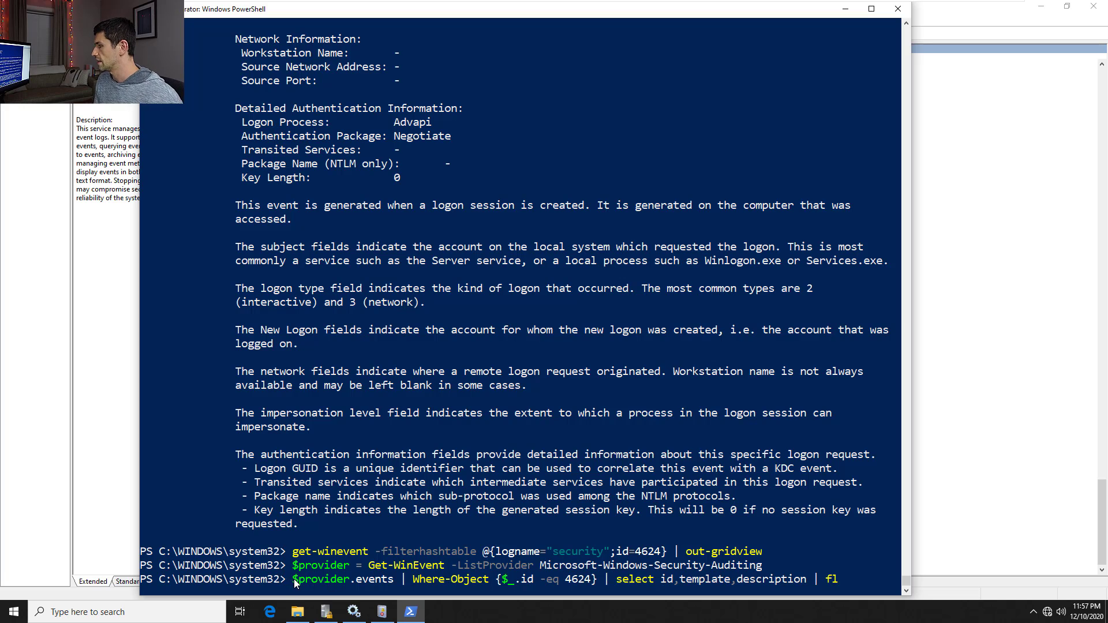
pyautogui.moveTo(292, 580); pyautogui.dragTo(598, 584)
pyautogui.moveTo(521, 581); pyautogui.dragTo(570, 584)
pyautogui.moveTo(565, 583); pyautogui.dragTo(596, 584)
pyautogui.click(613, 583)
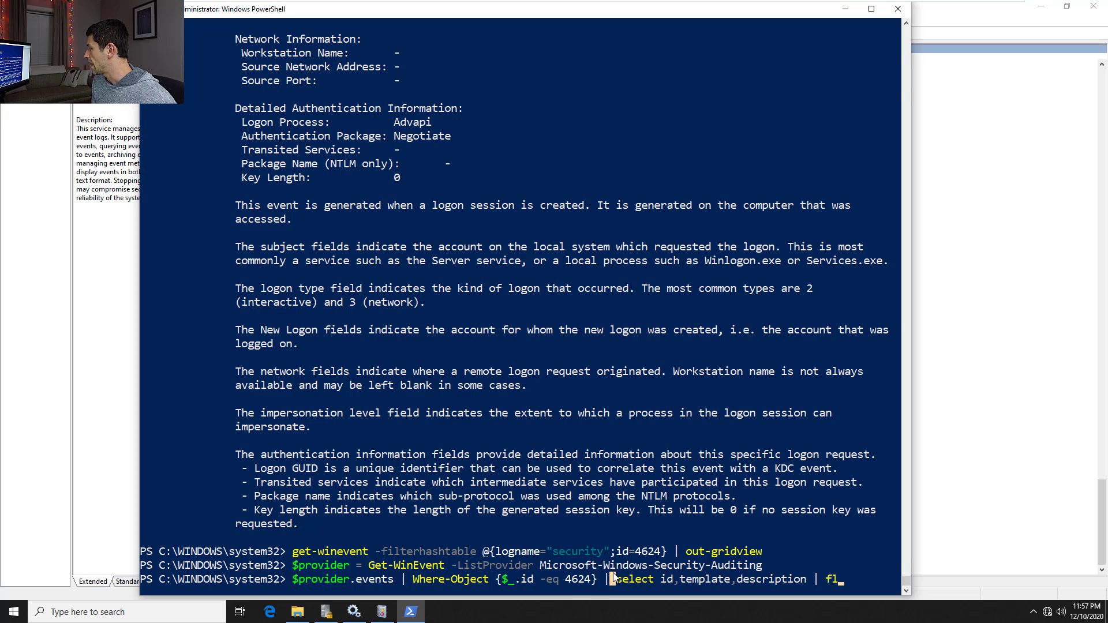
pyautogui.moveTo(661, 583); pyautogui.dragTo(804, 584)
pyautogui.press('Escape')
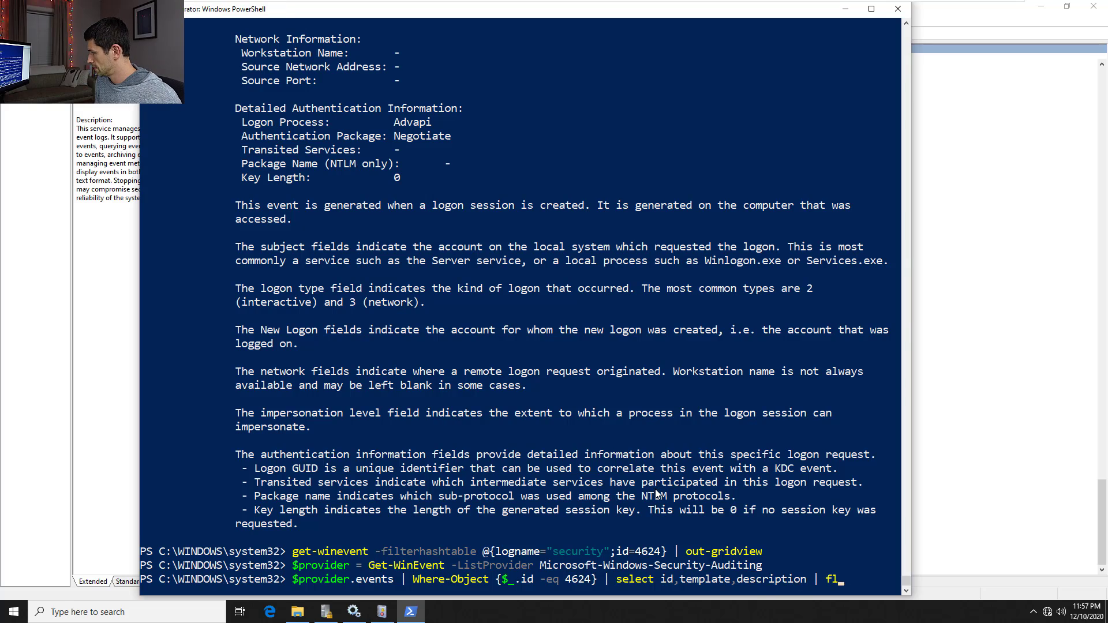
pyautogui.press('Return')
pyautogui.scroll(6, 628, 473)
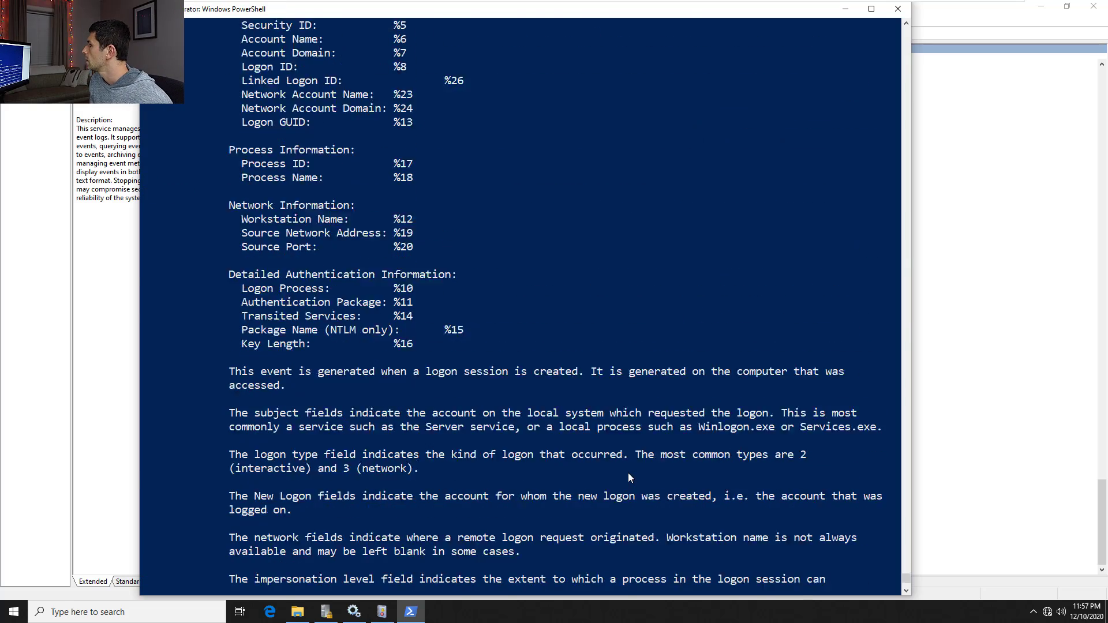
# Highlight the 4624 template block and its SubjectUserSid, SubjectUserName and SubjectDomainName fields
pyautogui.scroll(12, 526, 314)
pyautogui.scroll(-20, 530, 335)
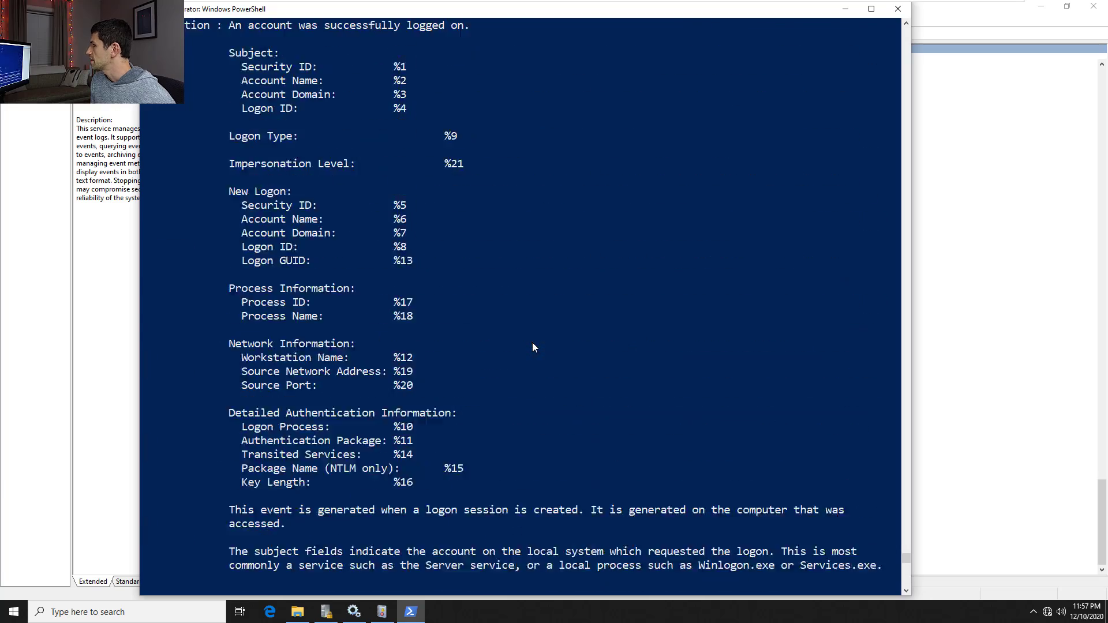
pyautogui.scroll(11, 533, 344)
pyautogui.scroll(8, 532, 343)
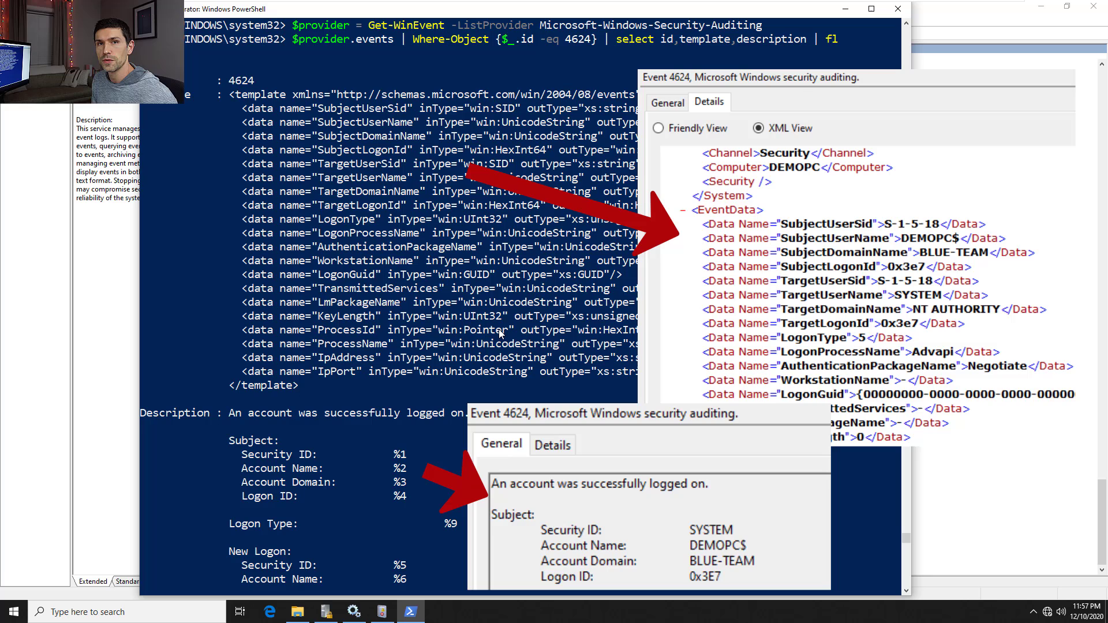
pyautogui.click(244, 108)
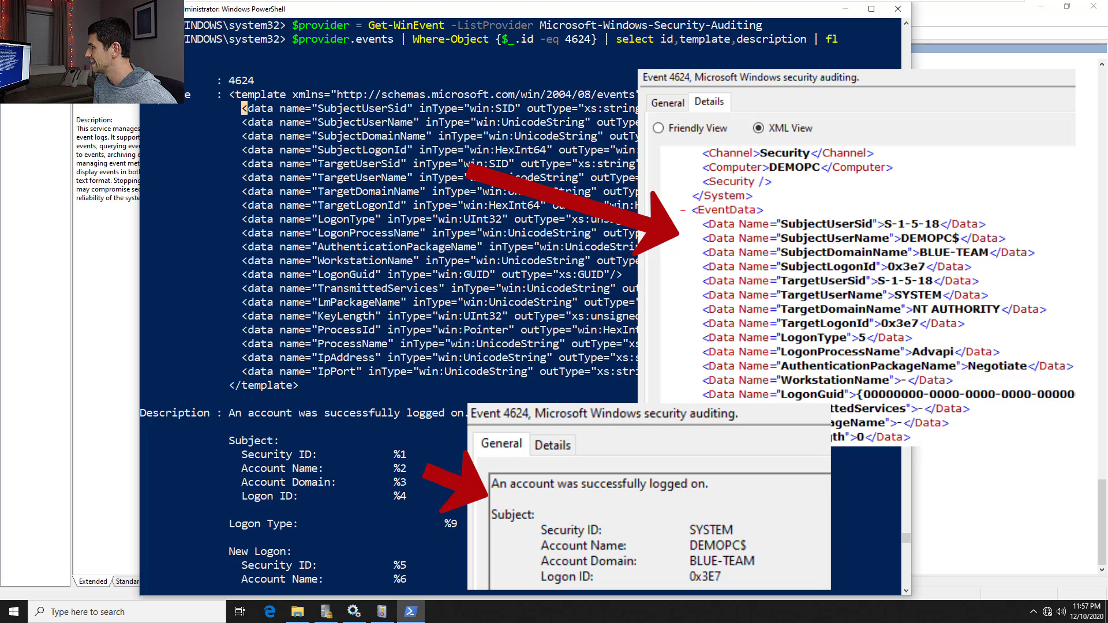
pyautogui.moveTo(173, 80); pyautogui.dragTo(266, 81)
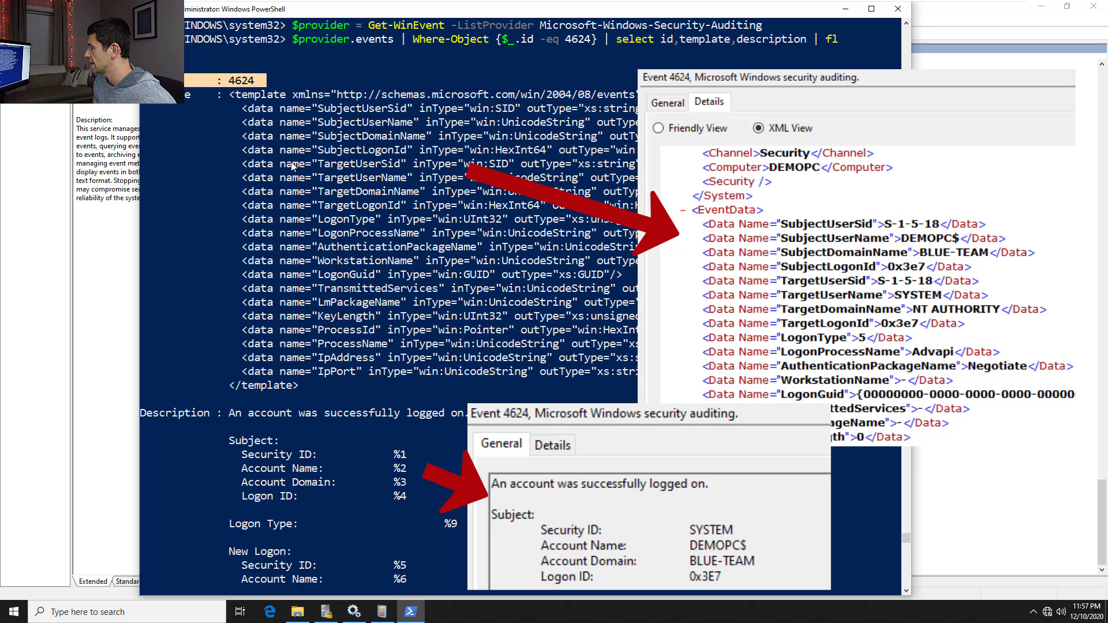
pyautogui.moveTo(173, 94); pyautogui.dragTo(304, 387)
pyautogui.doubleClick(342, 108)
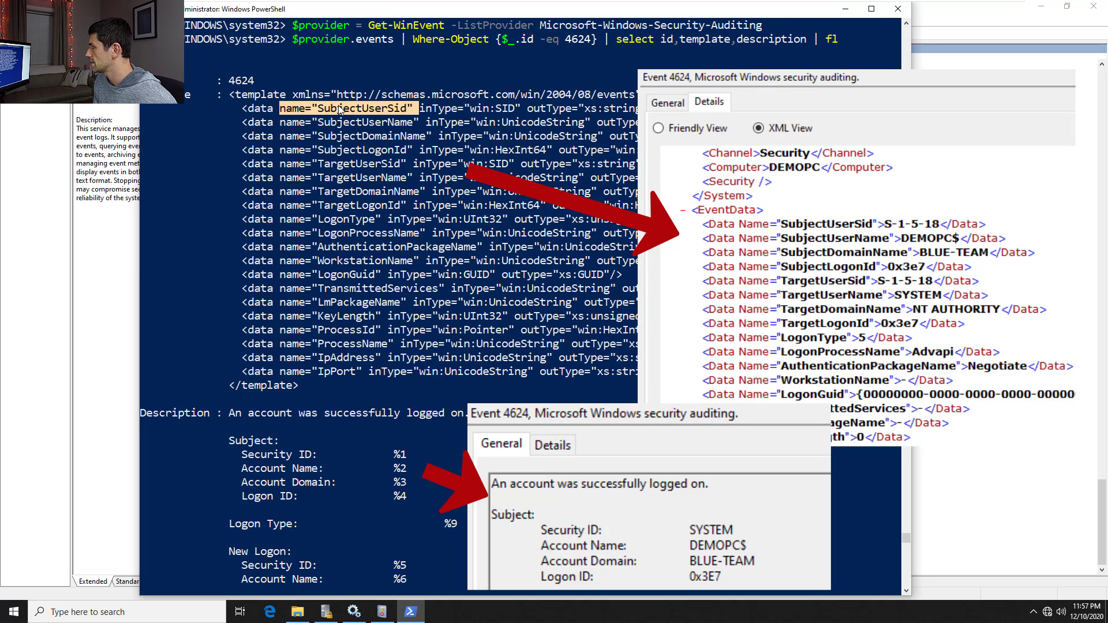
pyautogui.doubleClick(342, 122)
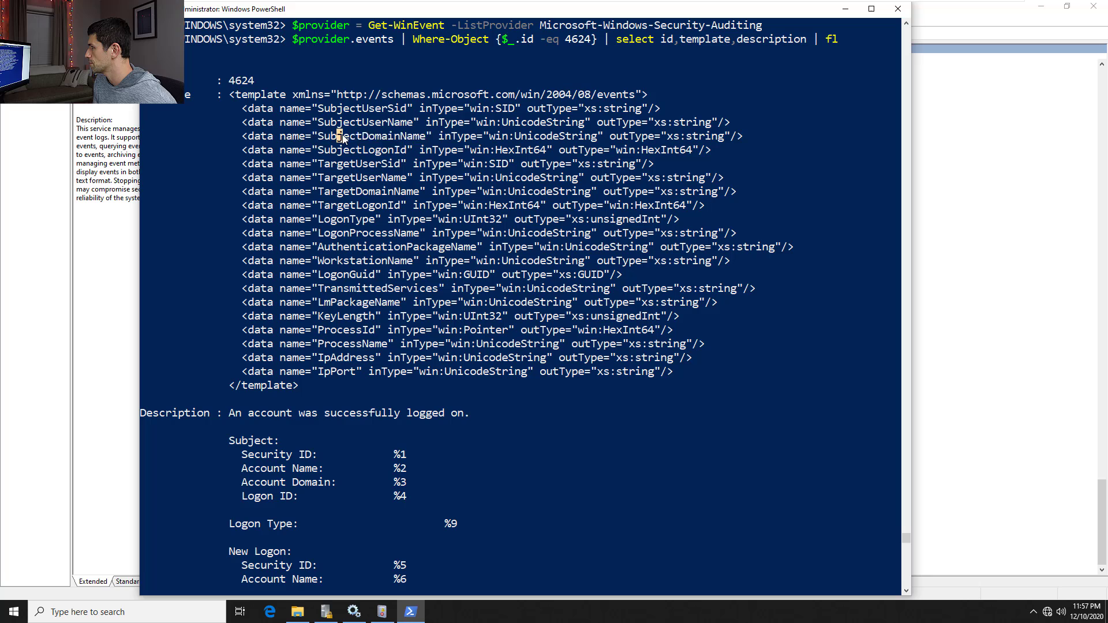
pyautogui.doubleClick(344, 136)
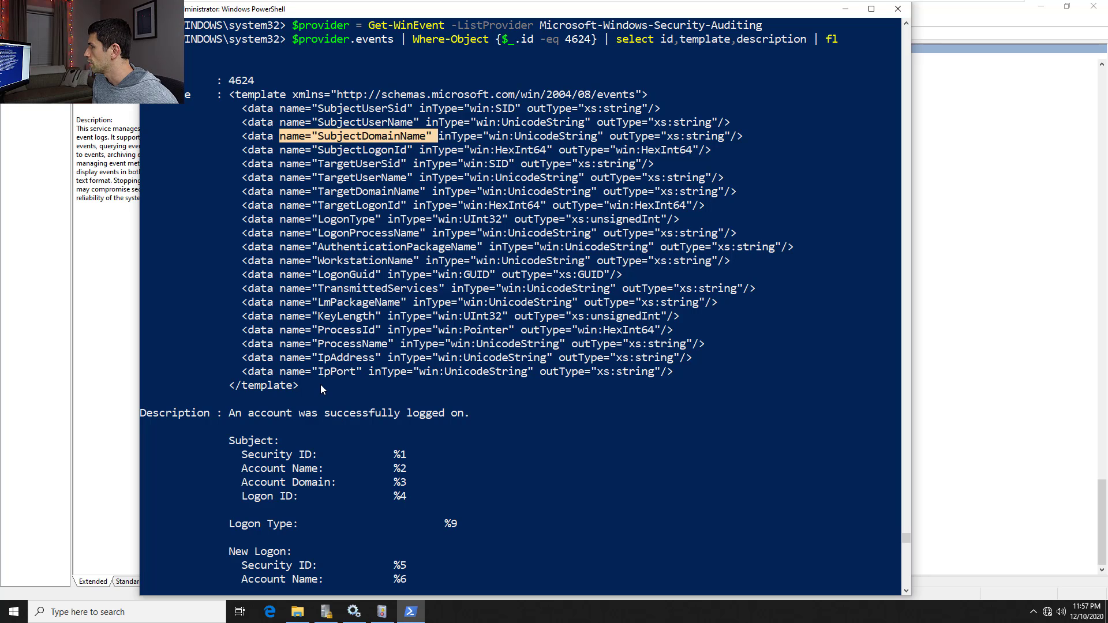
# Show the 11:42:59 PM 4624 logon event's XML in Event Viewer, then return to PowerShell
pyautogui.click(983, 290)
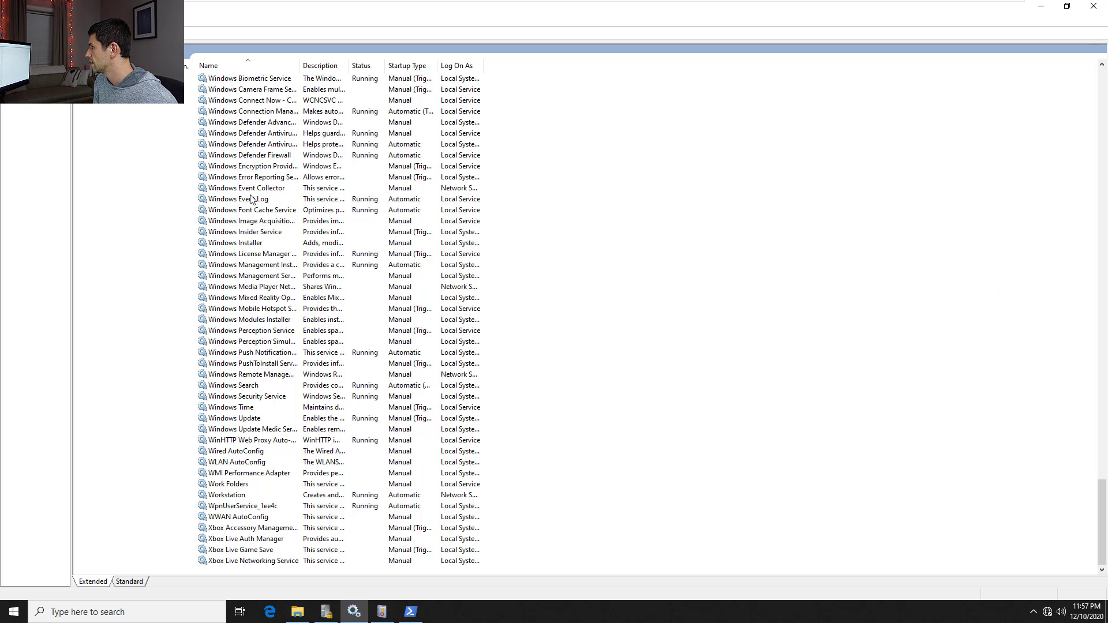
pyautogui.click(327, 611)
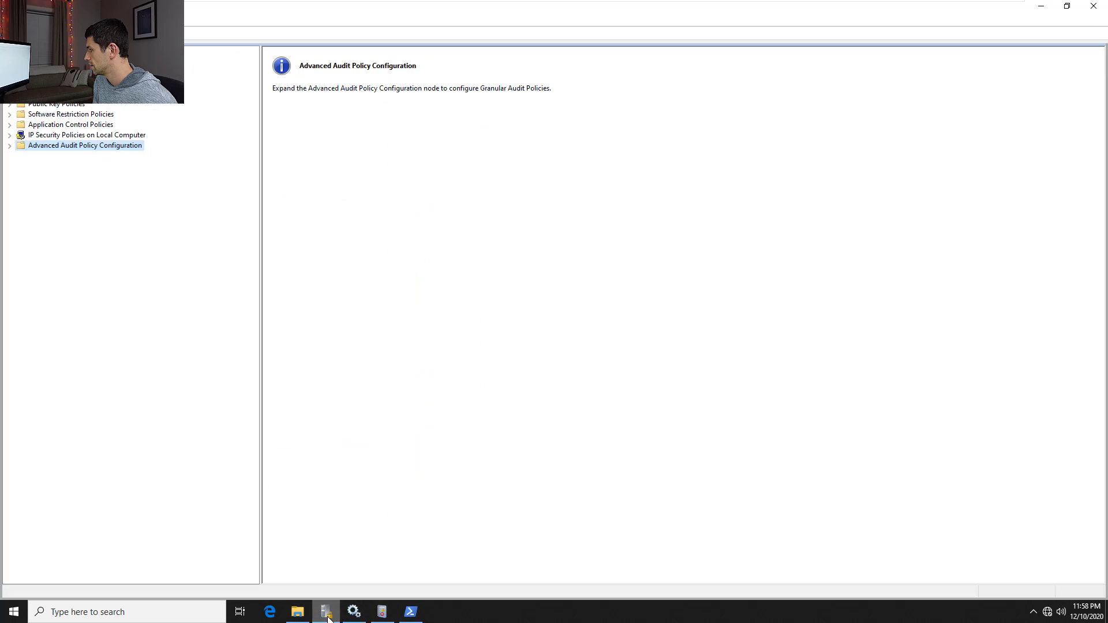
pyautogui.click(382, 611)
pyautogui.scroll(1, 333, 360)
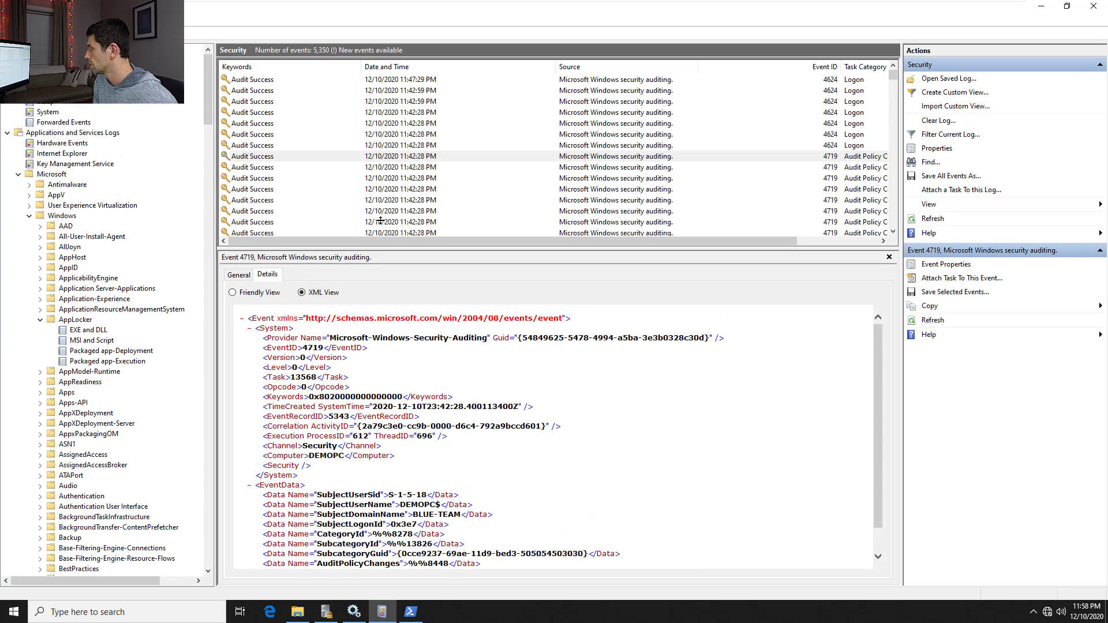
pyautogui.click(675, 102)
pyautogui.scroll(-4, 361, 444)
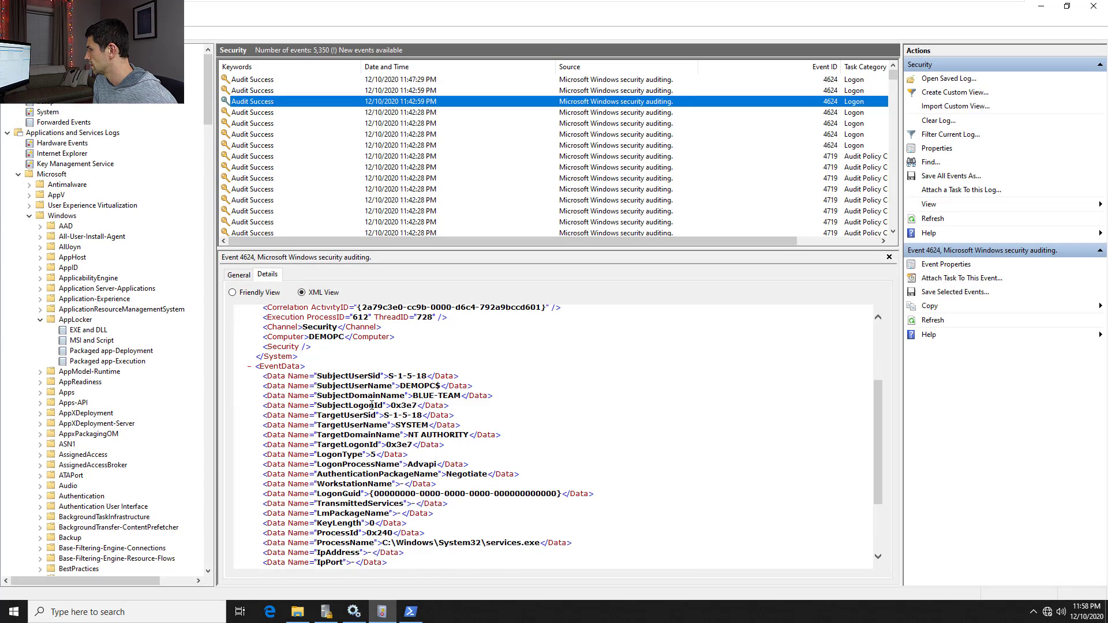
pyautogui.click(352, 374)
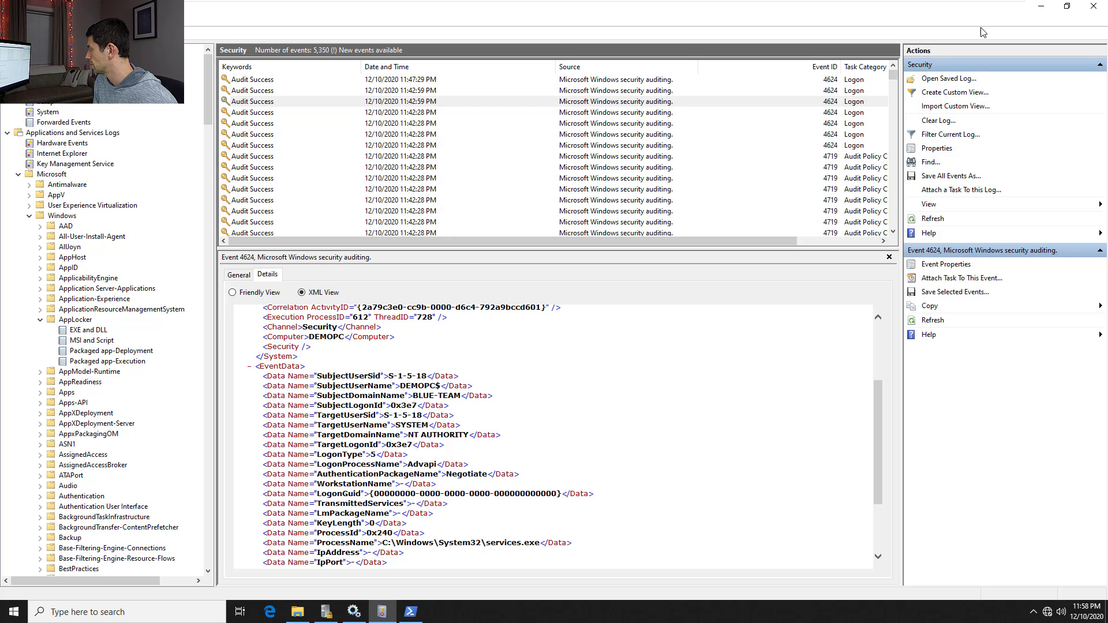
pyautogui.click(1041, 6)
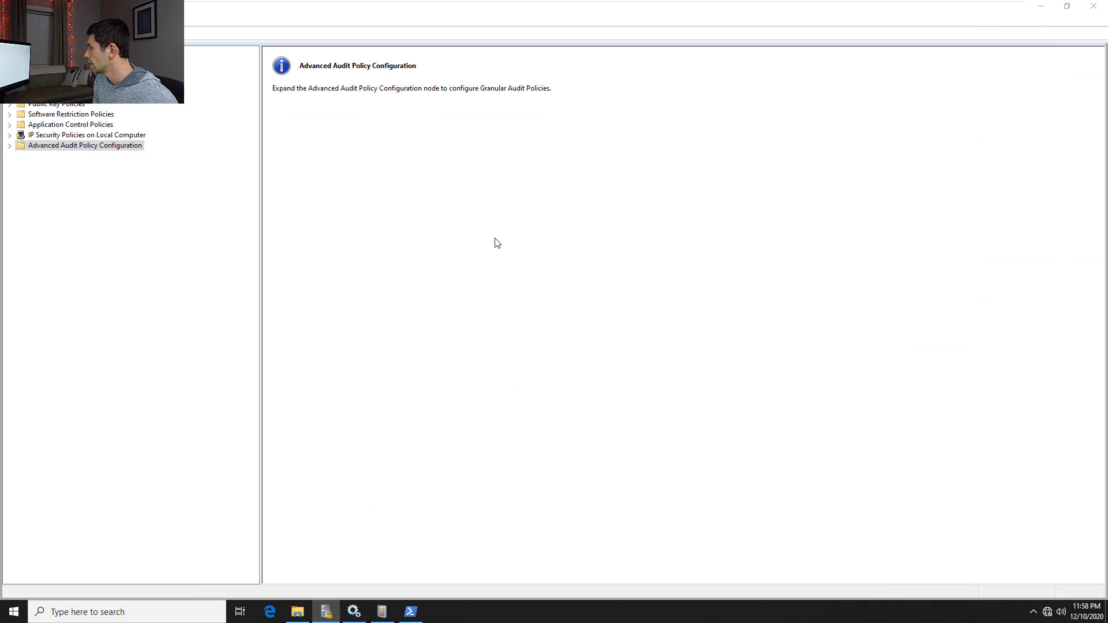
pyautogui.hotkey('alt', 'Tab')
pyautogui.hotkey('alt', 'Tab')
pyautogui.hotkey('alt', 'Tab')
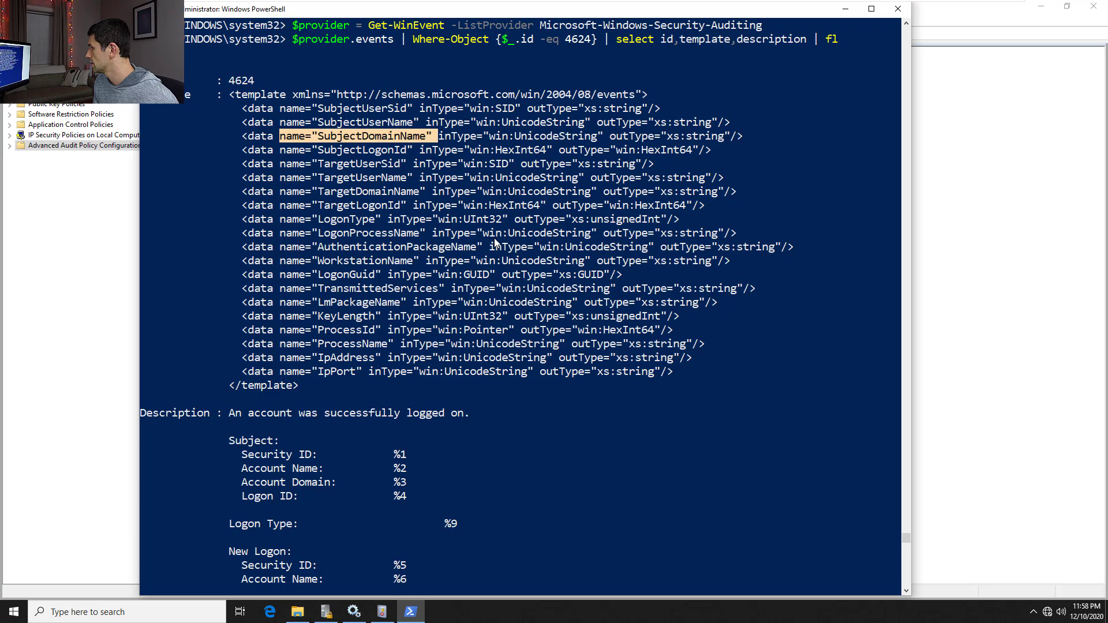
pyautogui.click(494, 242)
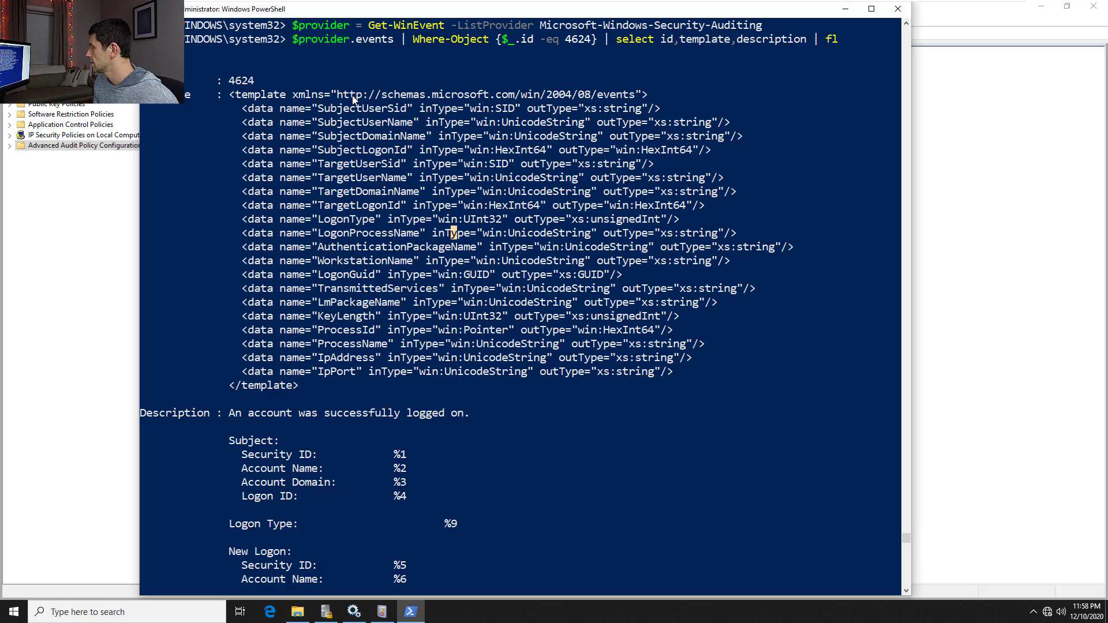
pyautogui.moveTo(319, 108); pyautogui.dragTo(332, 372)
pyautogui.rightClick(338, 116)
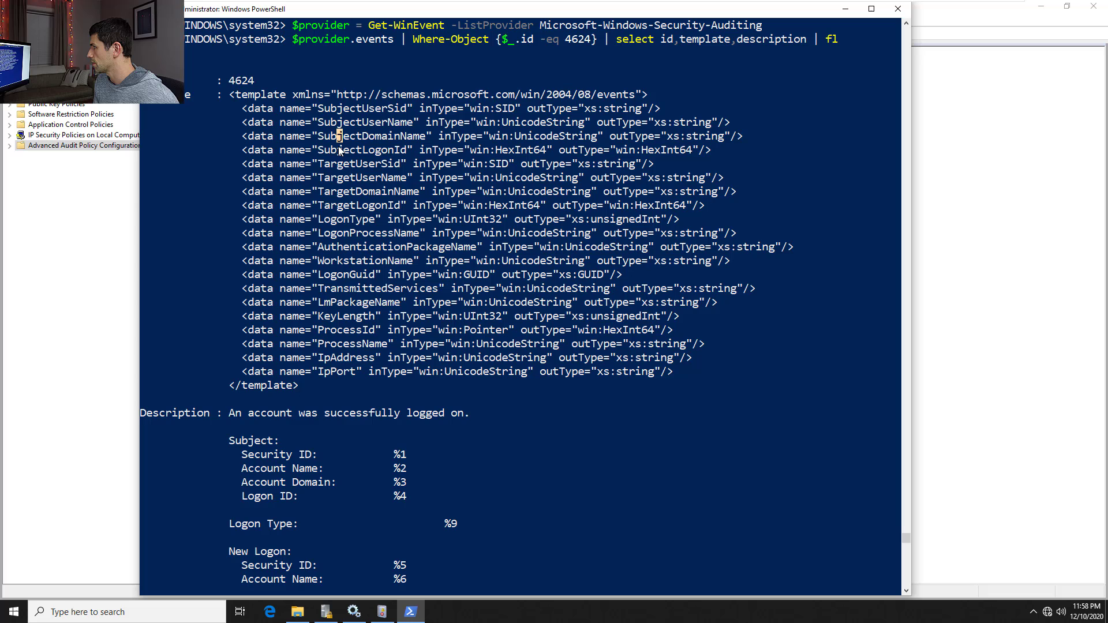
pyautogui.scroll(-1, 323, 280)
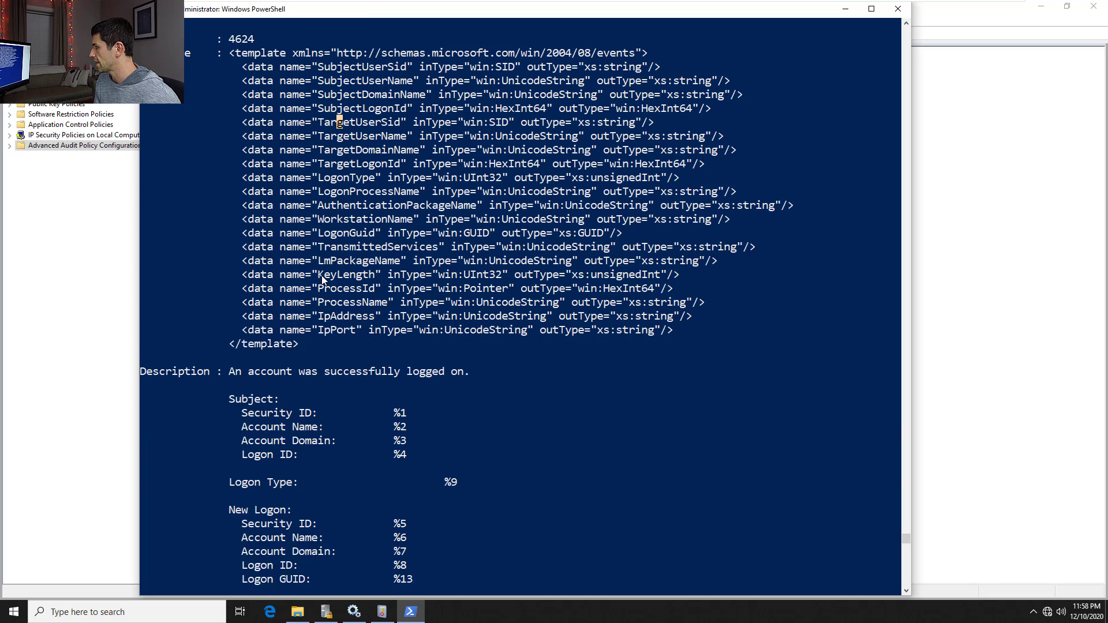
pyautogui.scroll(-6, 321, 275)
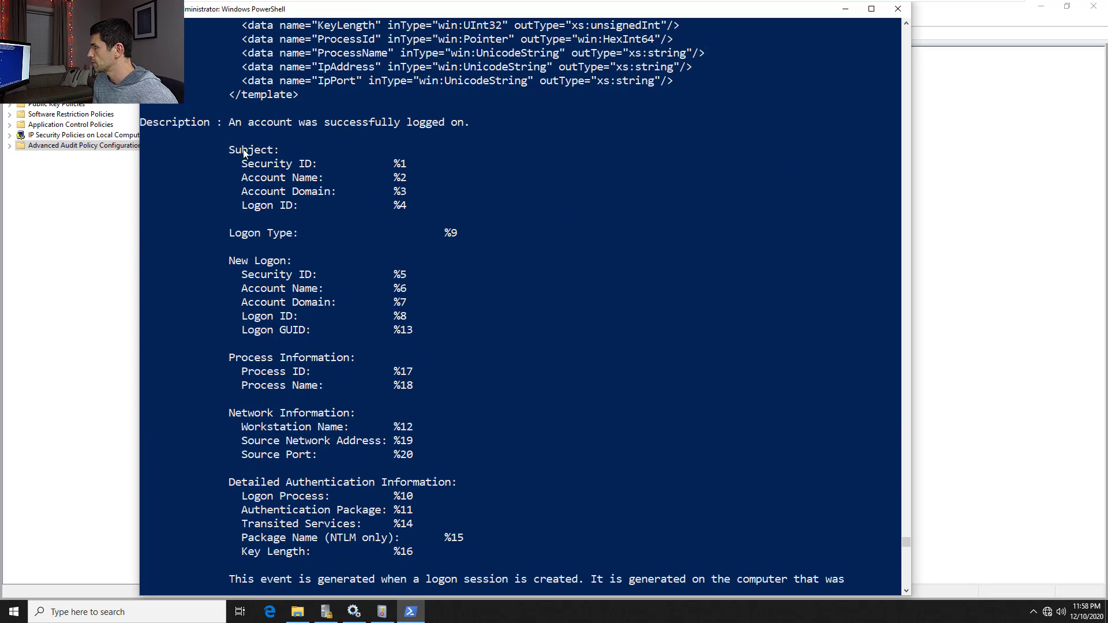
pyautogui.moveTo(238, 150); pyautogui.dragTo(410, 554)
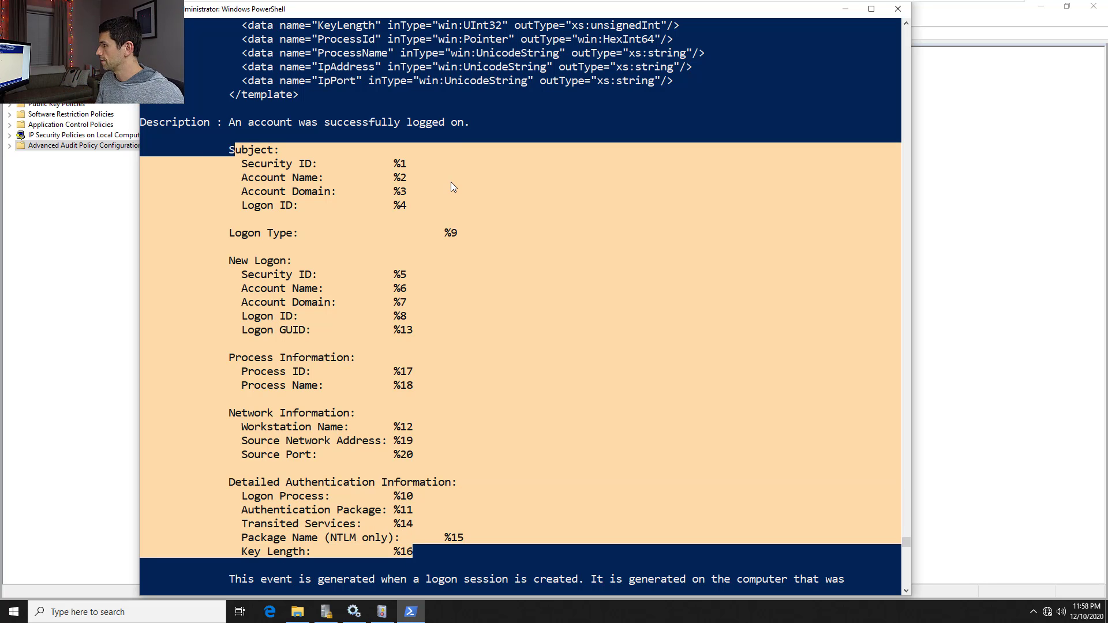
pyautogui.click(414, 181)
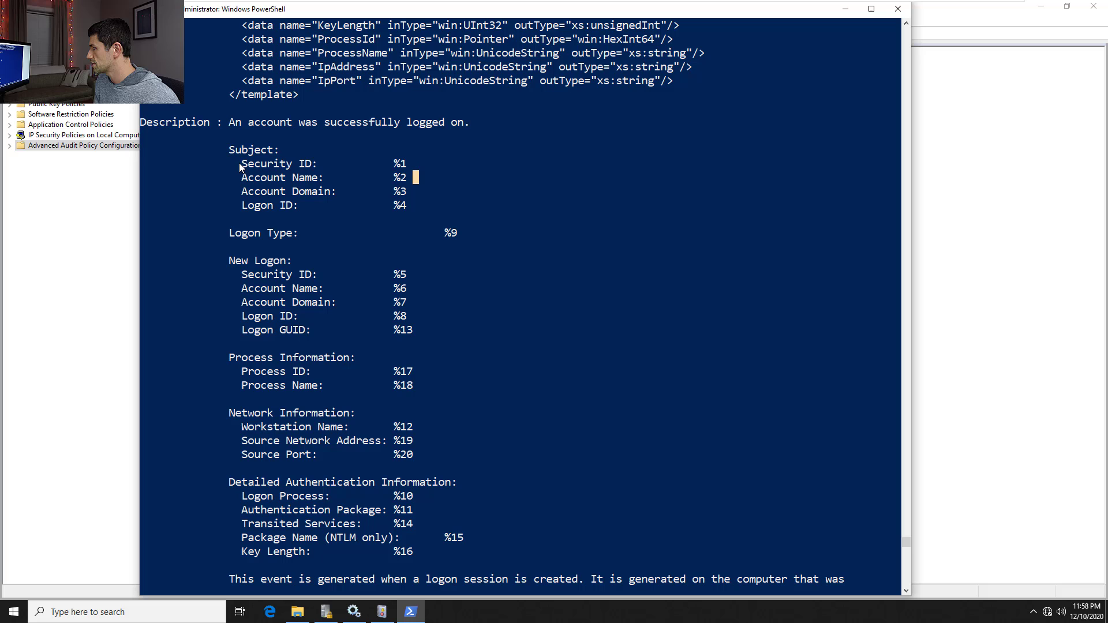
pyautogui.moveTo(240, 167); pyautogui.dragTo(387, 172)
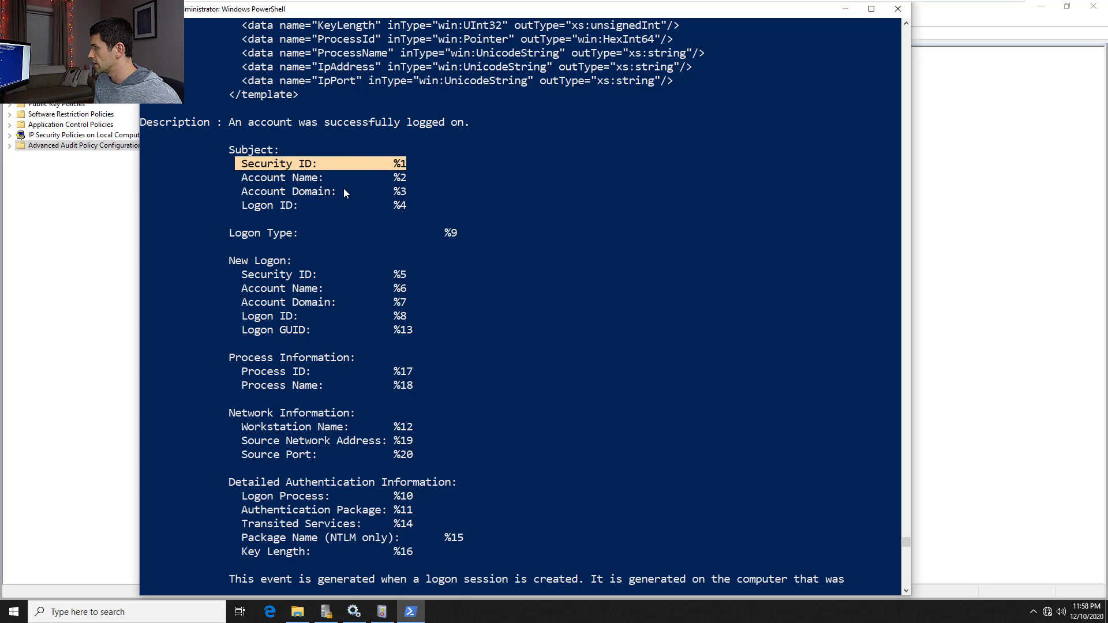
pyautogui.scroll(8, 345, 192)
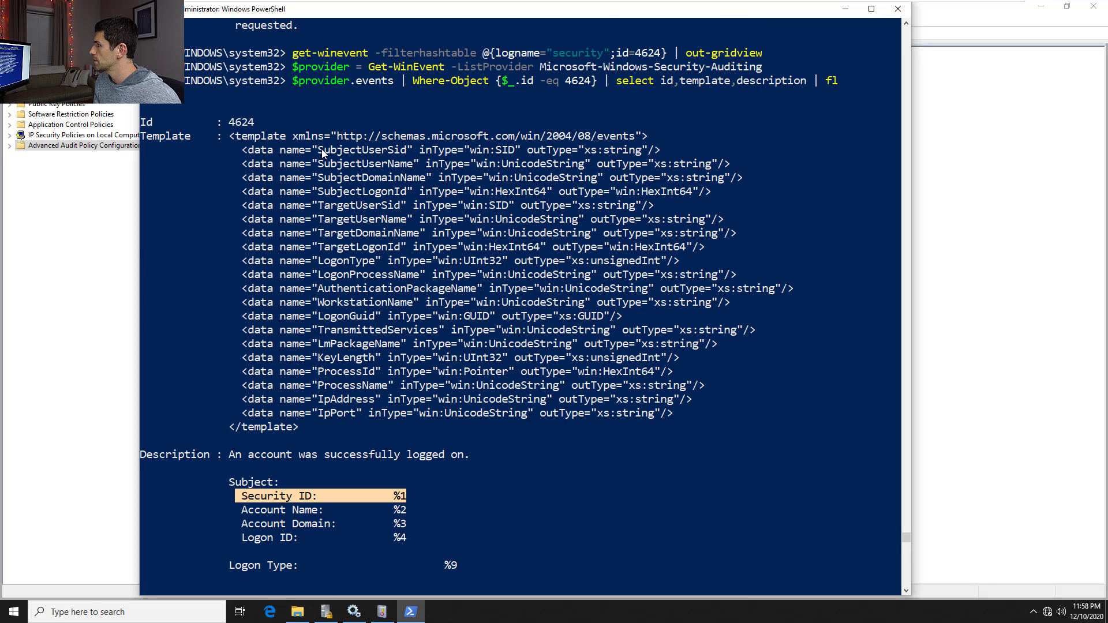
pyautogui.moveTo(318, 151); pyautogui.dragTo(408, 154)
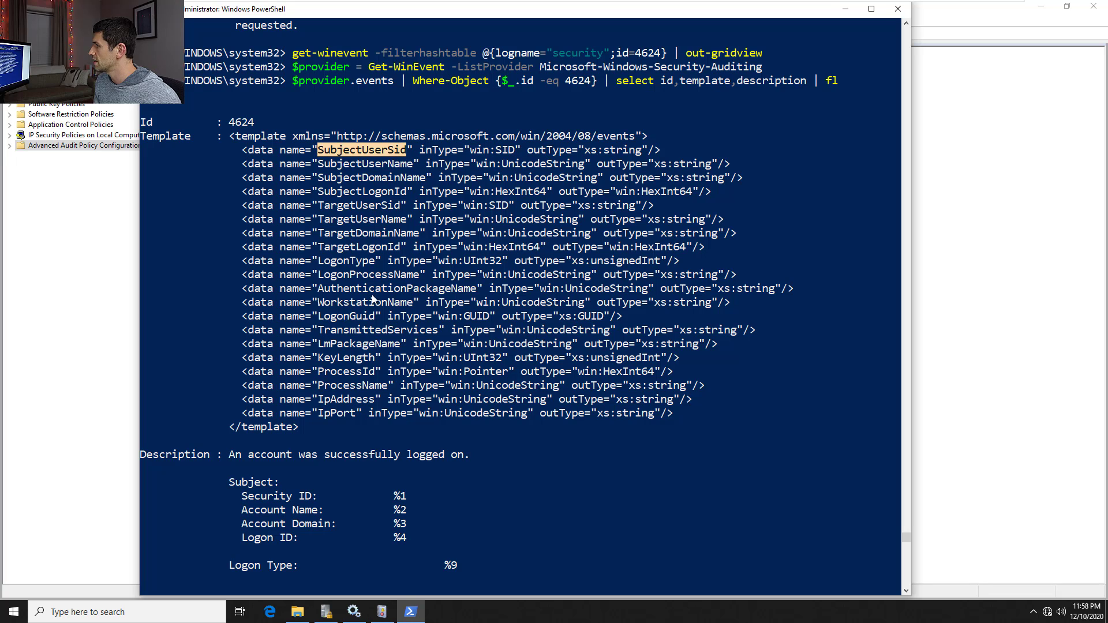
pyautogui.scroll(-3, 373, 280)
pyautogui.moveTo(394, 373); pyautogui.dragTo(407, 374)
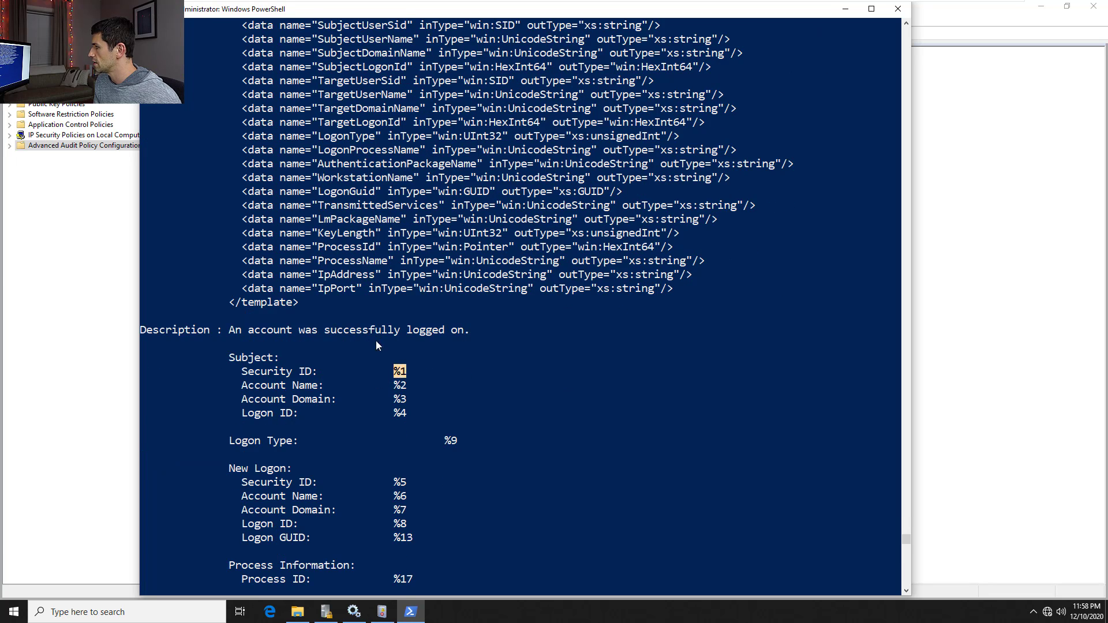
pyautogui.scroll(1, 375, 340)
pyautogui.moveTo(243, 428); pyautogui.dragTo(324, 429)
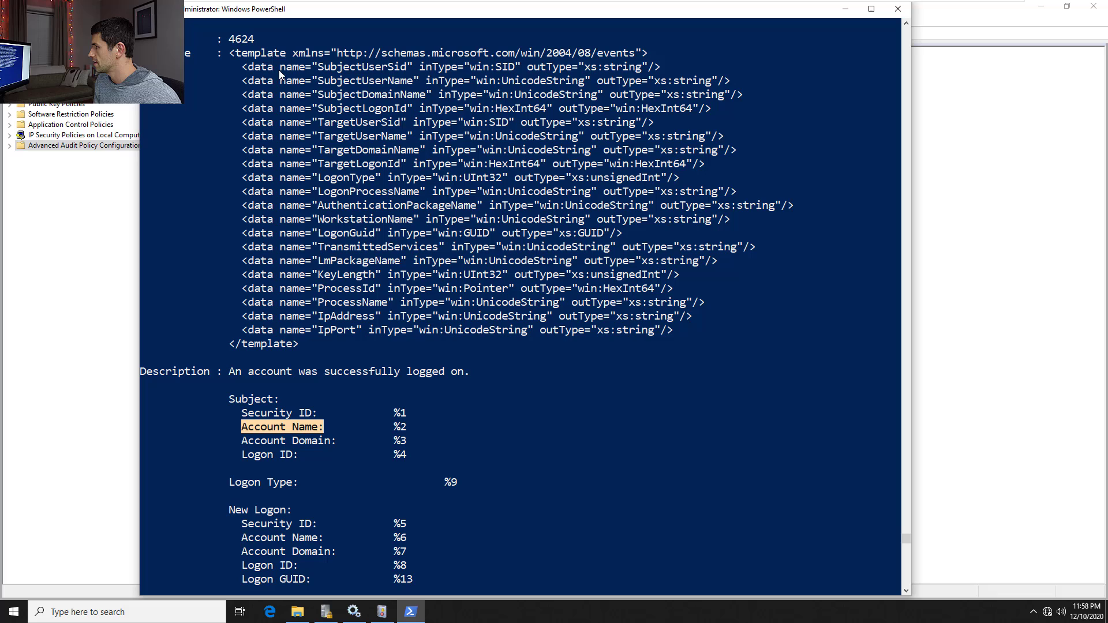
pyautogui.moveTo(318, 81); pyautogui.dragTo(412, 81)
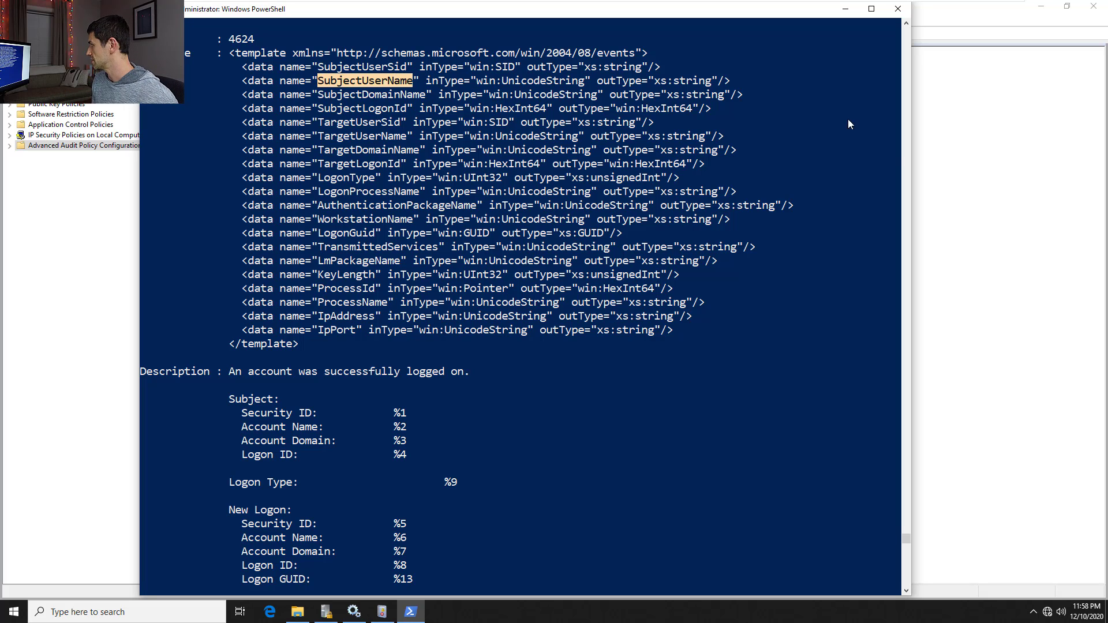
# Bring Event Viewer forward and collapse, then re-expand, the EventData section in XML View
pyautogui.click(382, 612)
pyautogui.scroll(4, 352, 373)
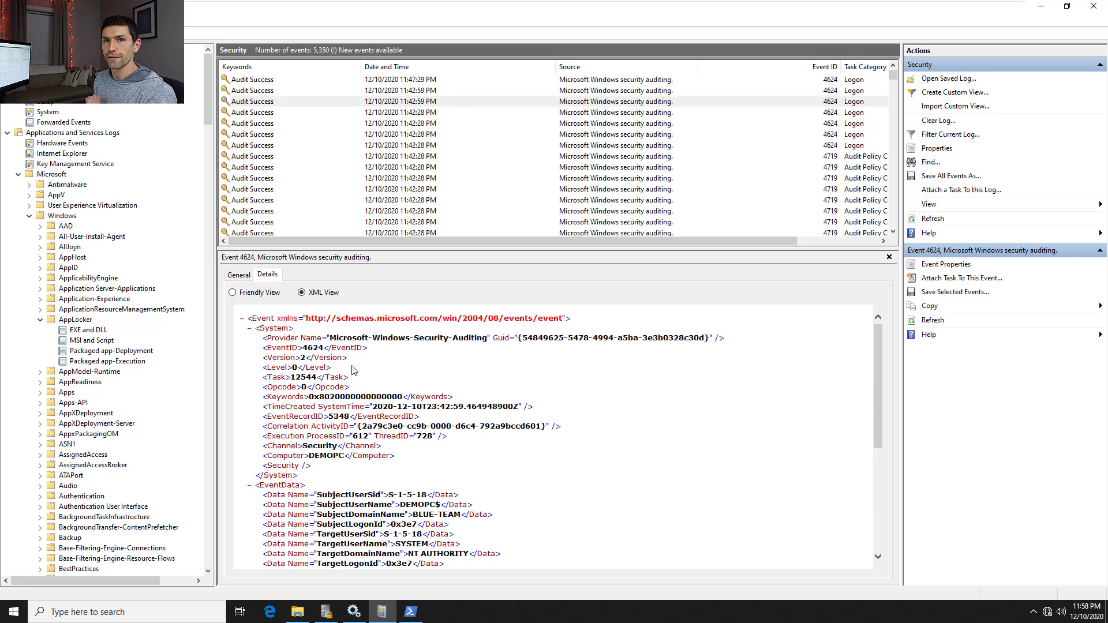
pyautogui.scroll(-3, 354, 370)
pyautogui.click(334, 337)
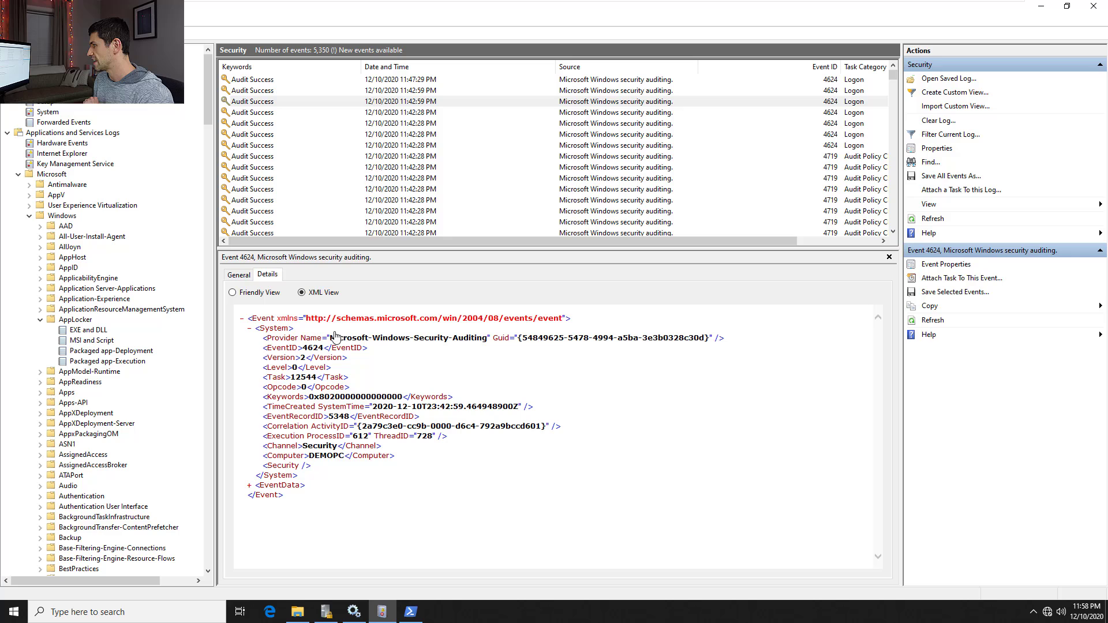
pyautogui.click(249, 485)
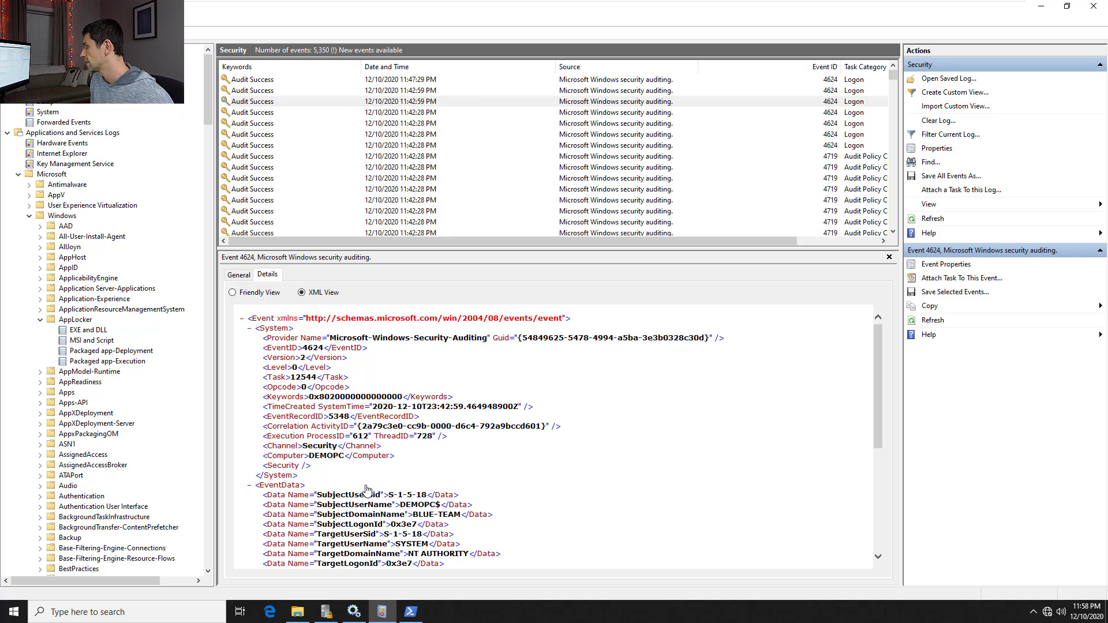
pyautogui.scroll(-4, 342, 488)
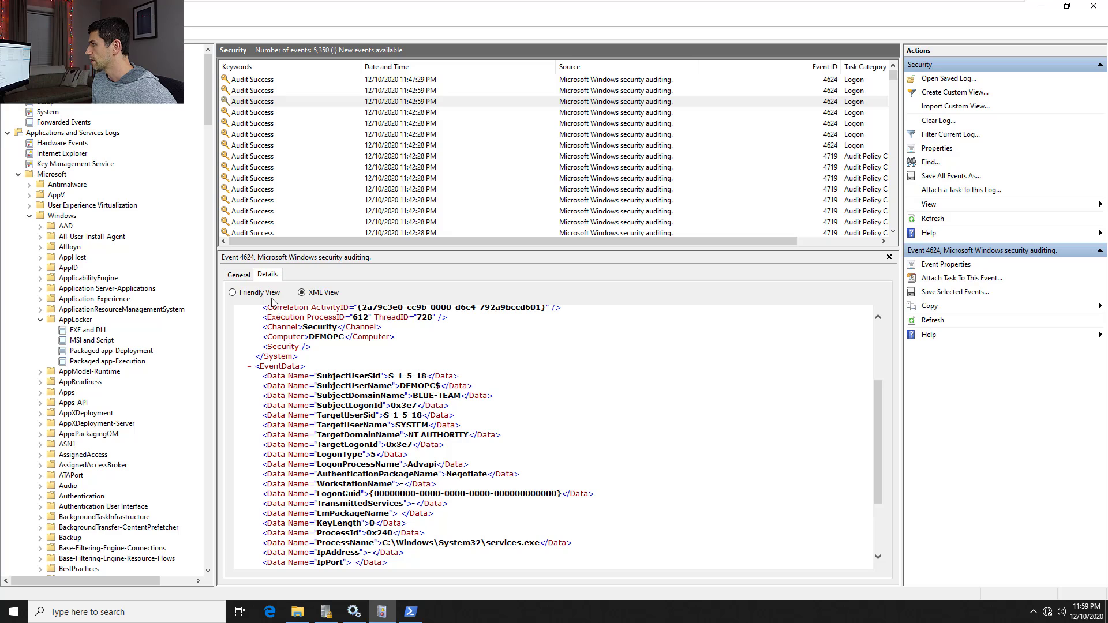
# Compare the General tab's Security ID value SYSTEM with the XML SubjectUserSid data field
pyautogui.click(238, 276)
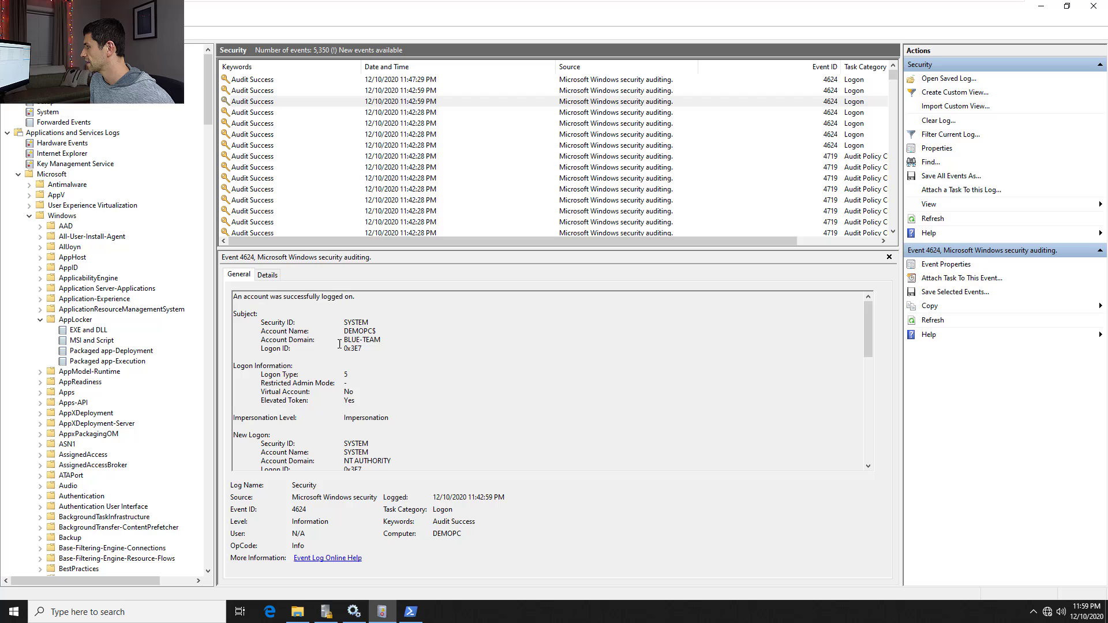
pyautogui.moveTo(258, 323); pyautogui.dragTo(295, 324)
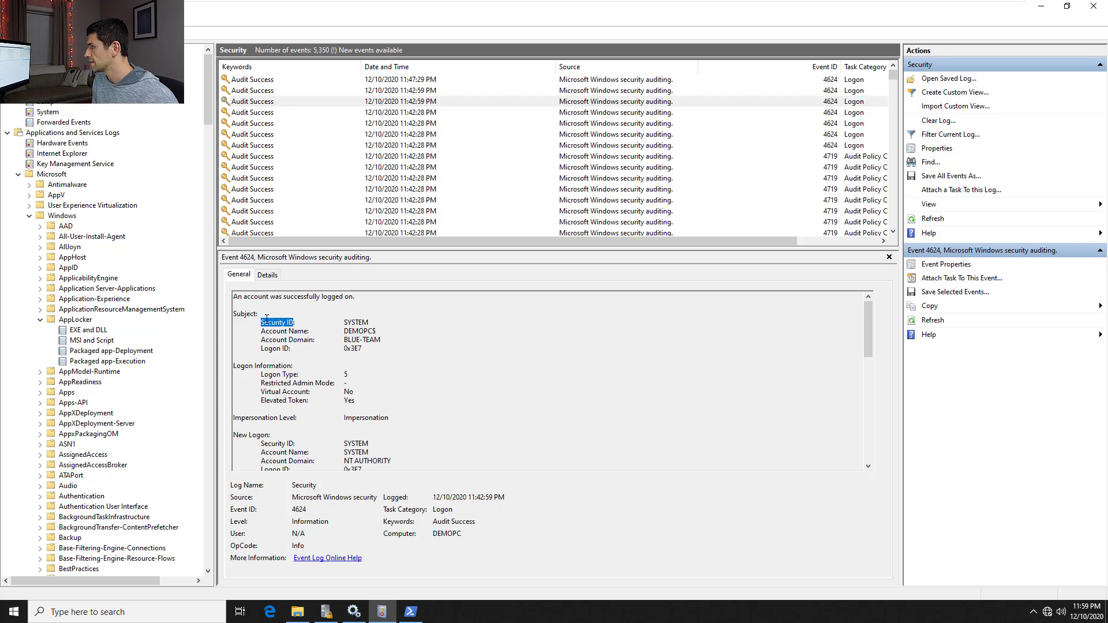
pyautogui.click(268, 275)
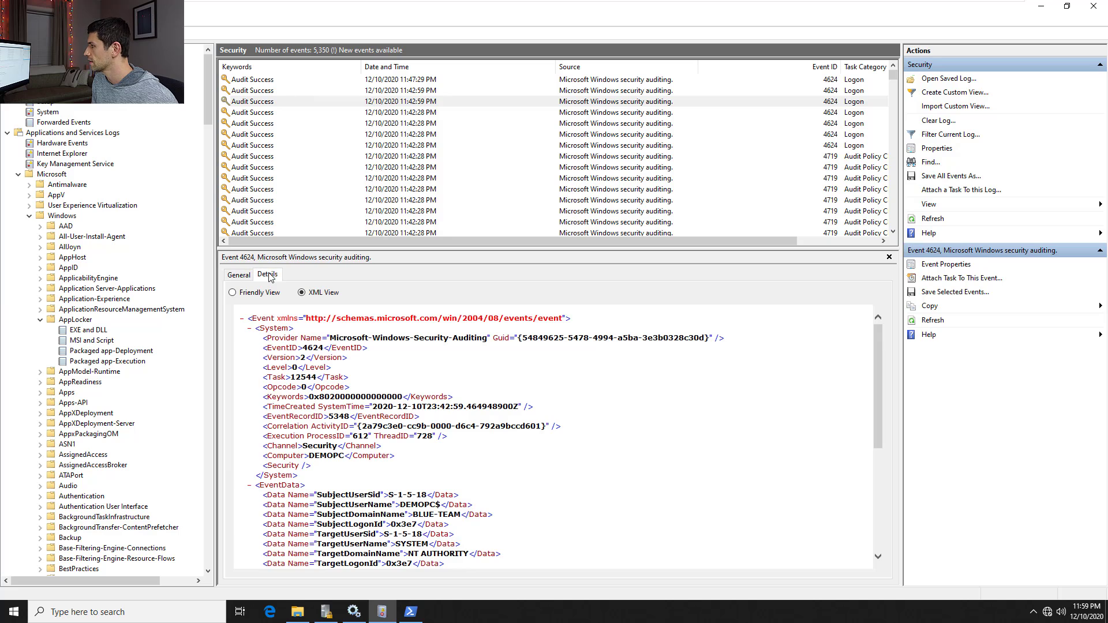
pyautogui.moveTo(317, 495); pyautogui.dragTo(429, 497)
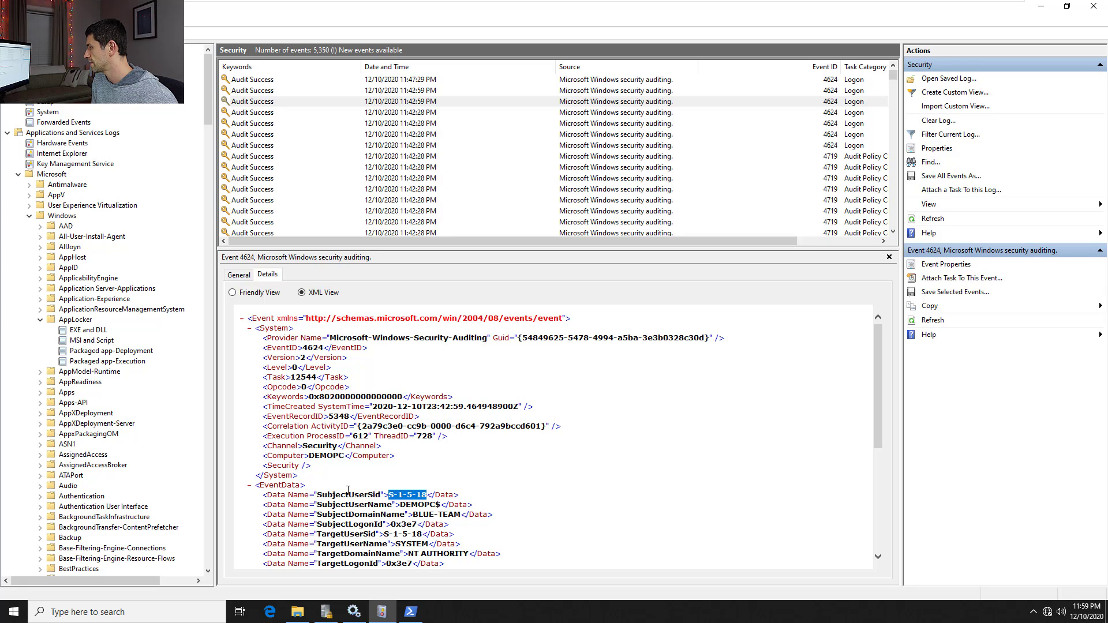
pyautogui.click(238, 275)
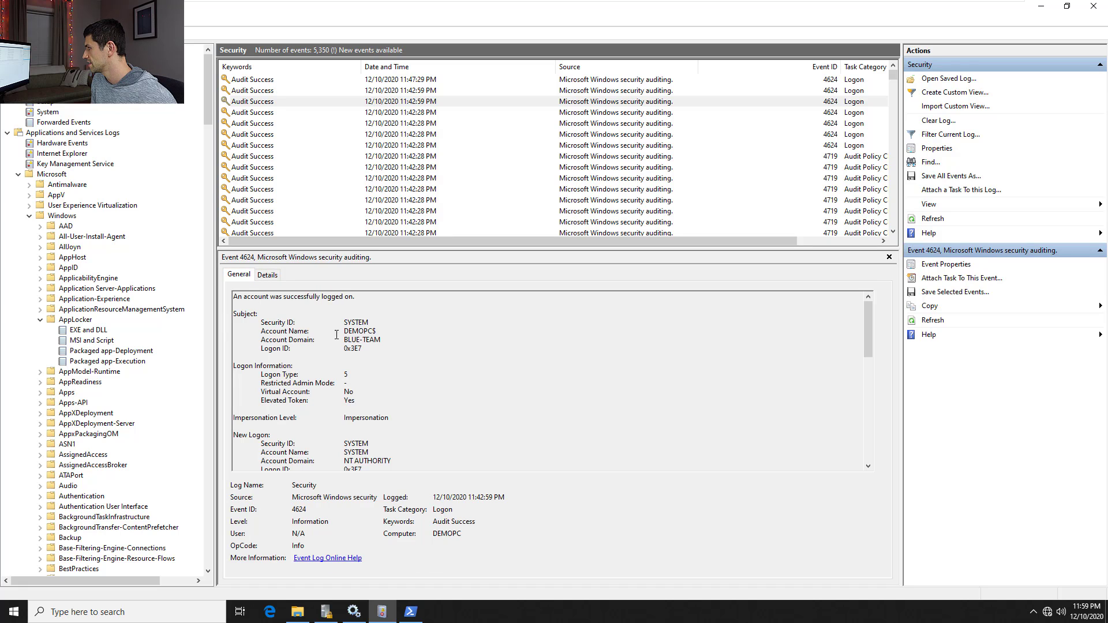
pyautogui.doubleClick(353, 323)
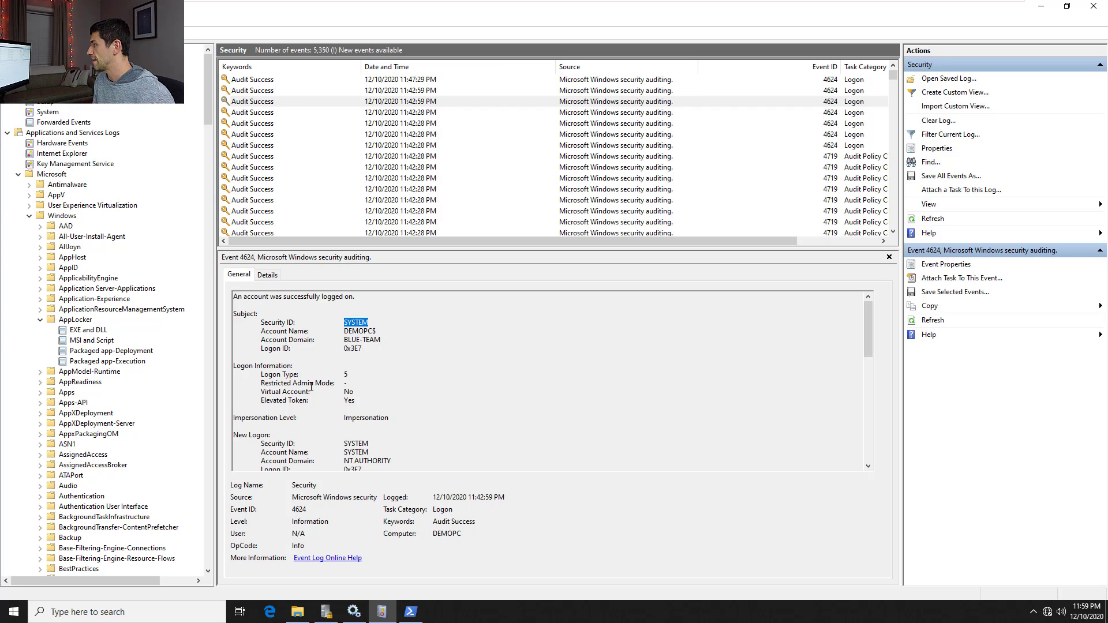
pyautogui.click(267, 275)
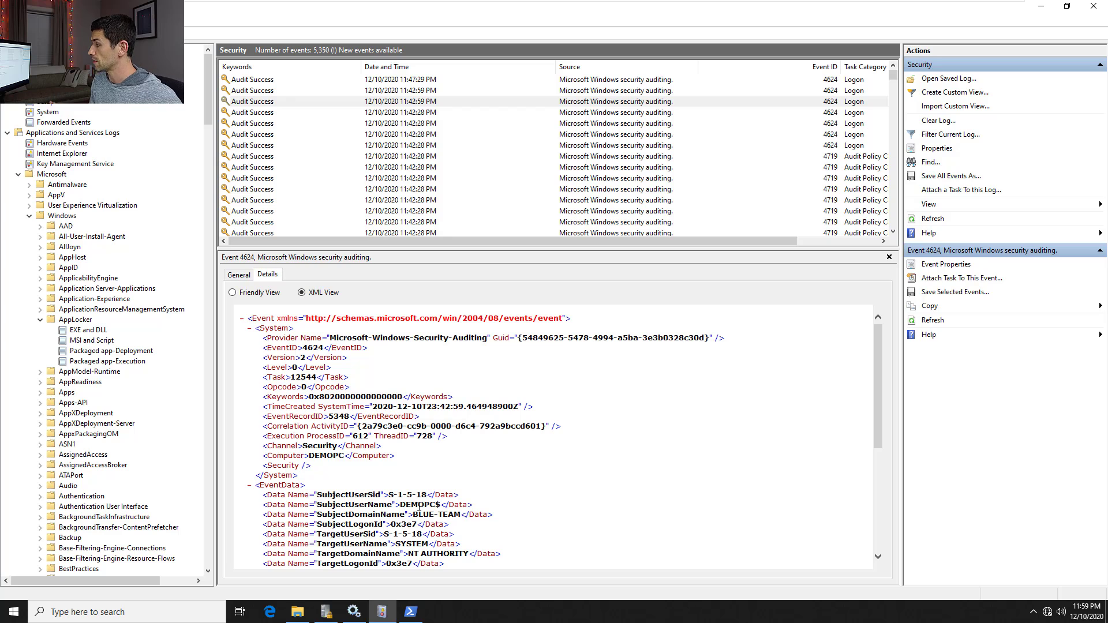
pyautogui.click(239, 276)
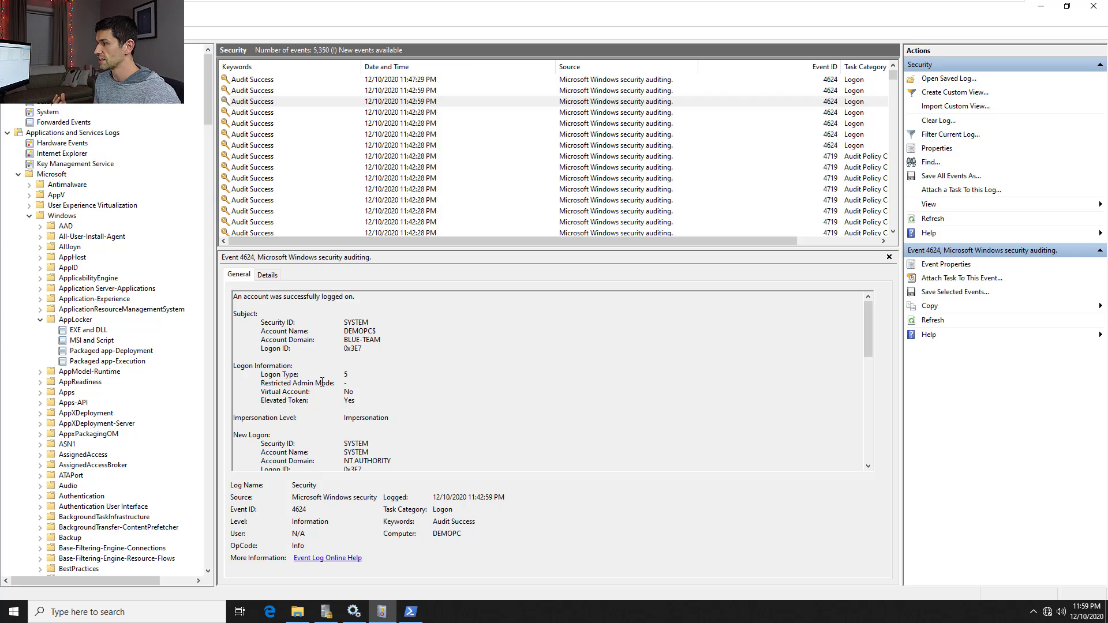
# Bring PowerShell forward, copy the description fields, and select the SubjectUserSid template field
pyautogui.click(410, 611)
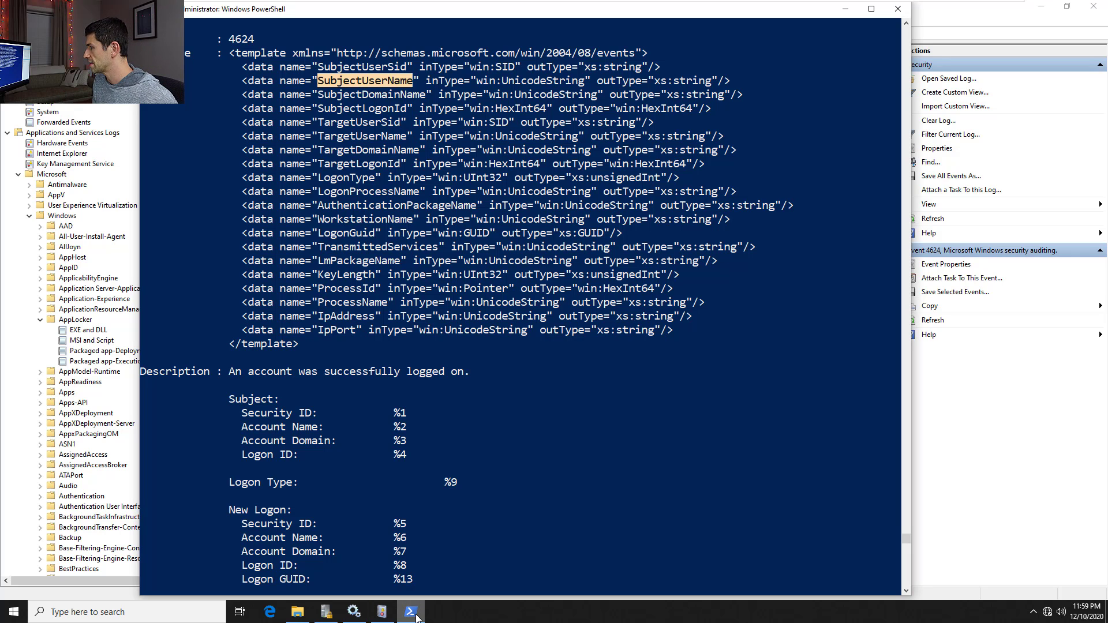
pyautogui.scroll(-2, 317, 416)
pyautogui.scroll(-1, 317, 413)
pyautogui.moveTo(221, 276); pyautogui.dragTo(345, 551)
pyautogui.rightClick(341, 504)
pyautogui.scroll(5, 335, 381)
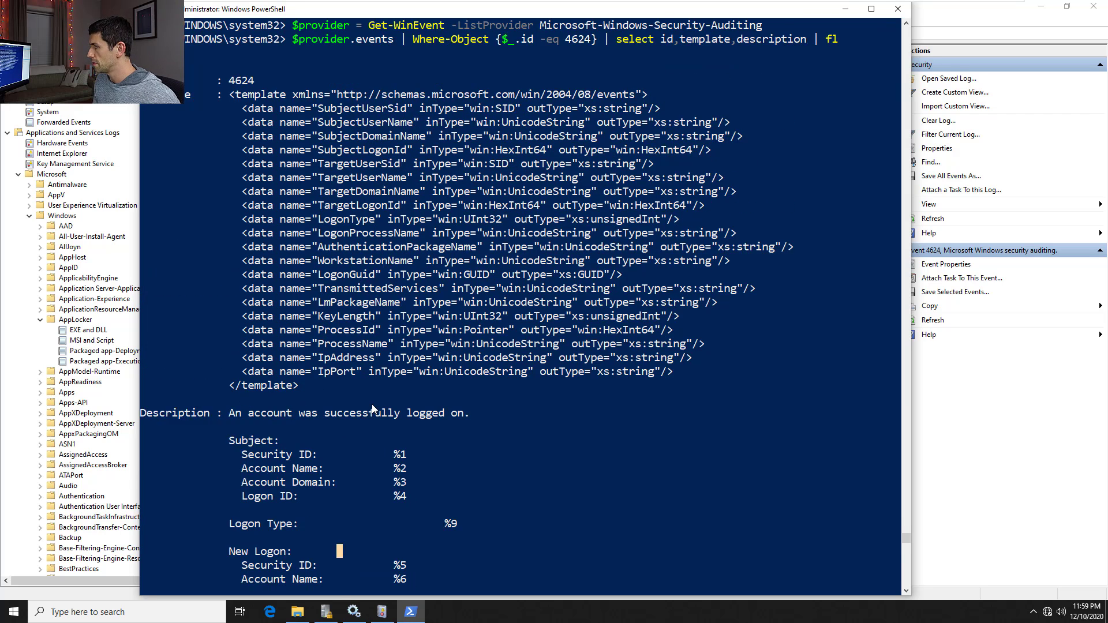
pyautogui.moveTo(321, 153); pyautogui.dragTo(405, 153)
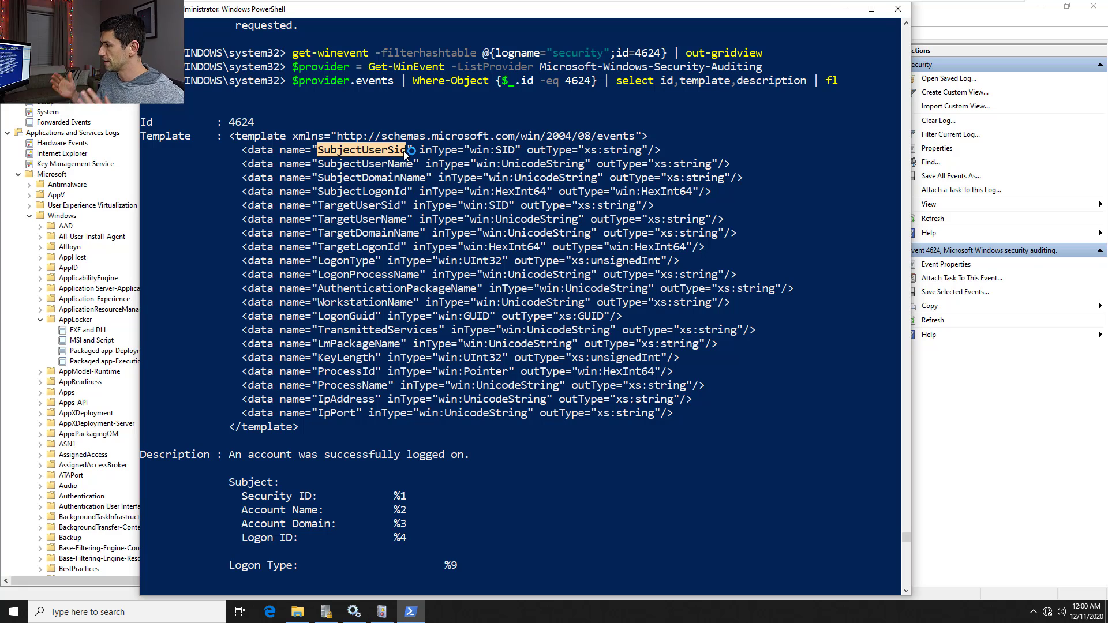
# Select description fields Subject through Key Length, then the SubjectUserSid and SubjectUserName template lines
pyautogui.scroll(-8, 404, 154)
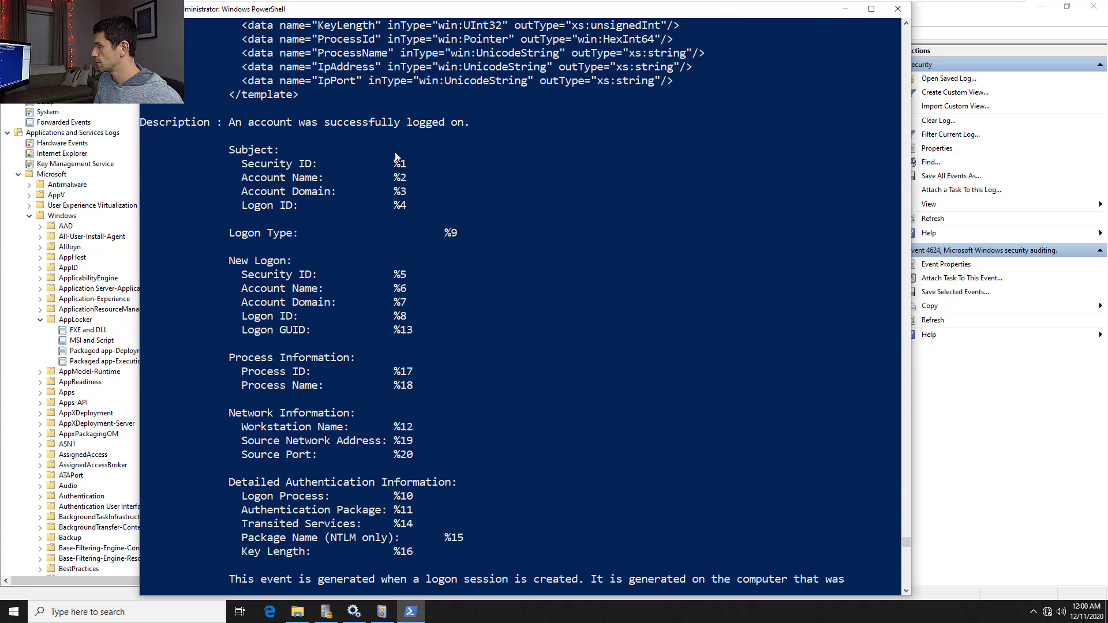
pyautogui.moveTo(395, 151); pyautogui.dragTo(457, 558)
pyautogui.click(436, 486)
pyautogui.scroll(4, 424, 389)
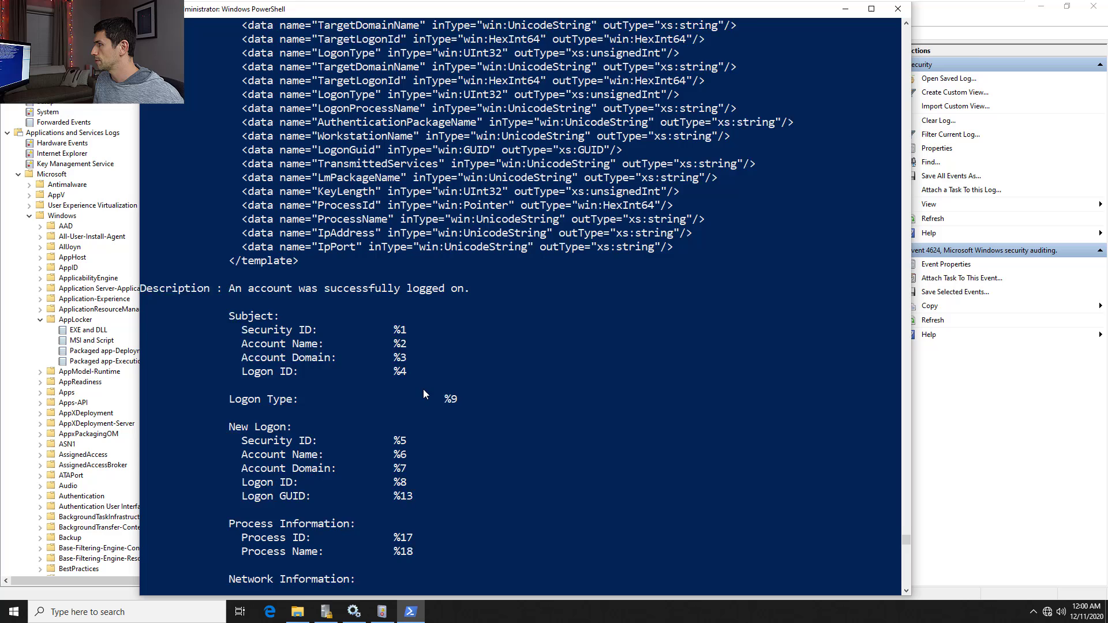
pyautogui.scroll(3, 424, 394)
pyautogui.moveTo(312, 66); pyautogui.dragTo(391, 80)
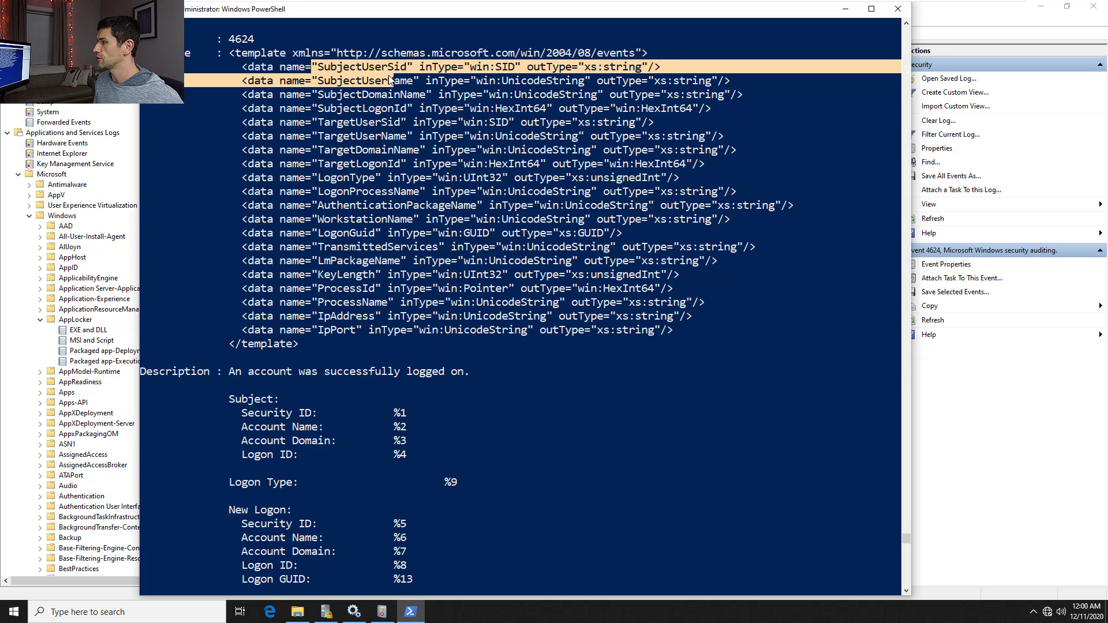
# Open the AppLocker EXE and DLL log, then the Windows Logs Application log with 1,005 events
pyautogui.click(95, 332)
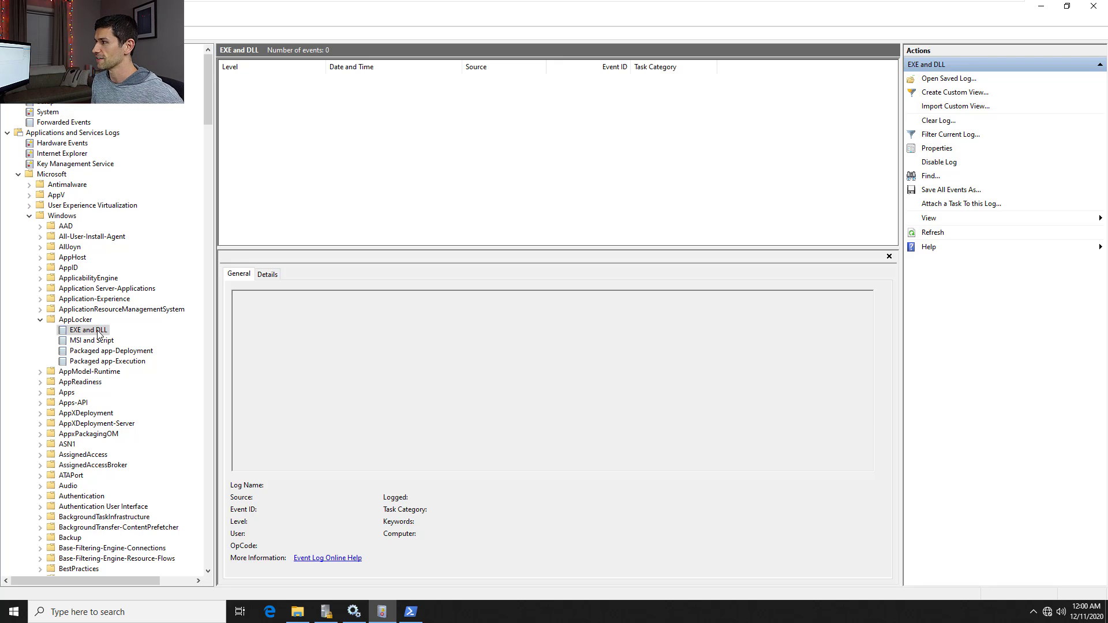
pyautogui.click(49, 80)
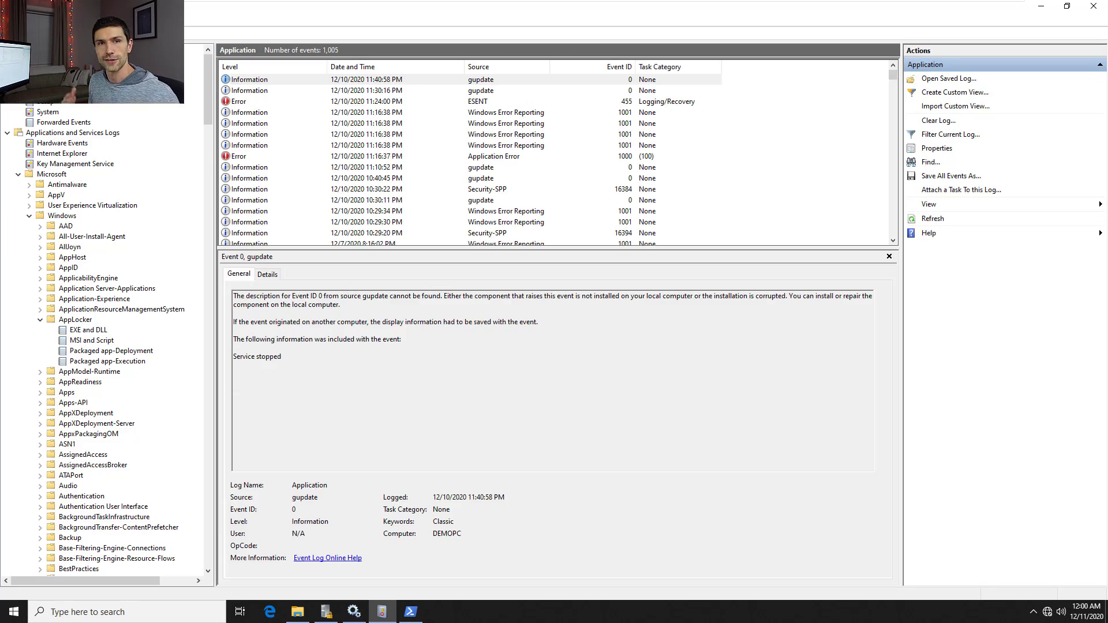